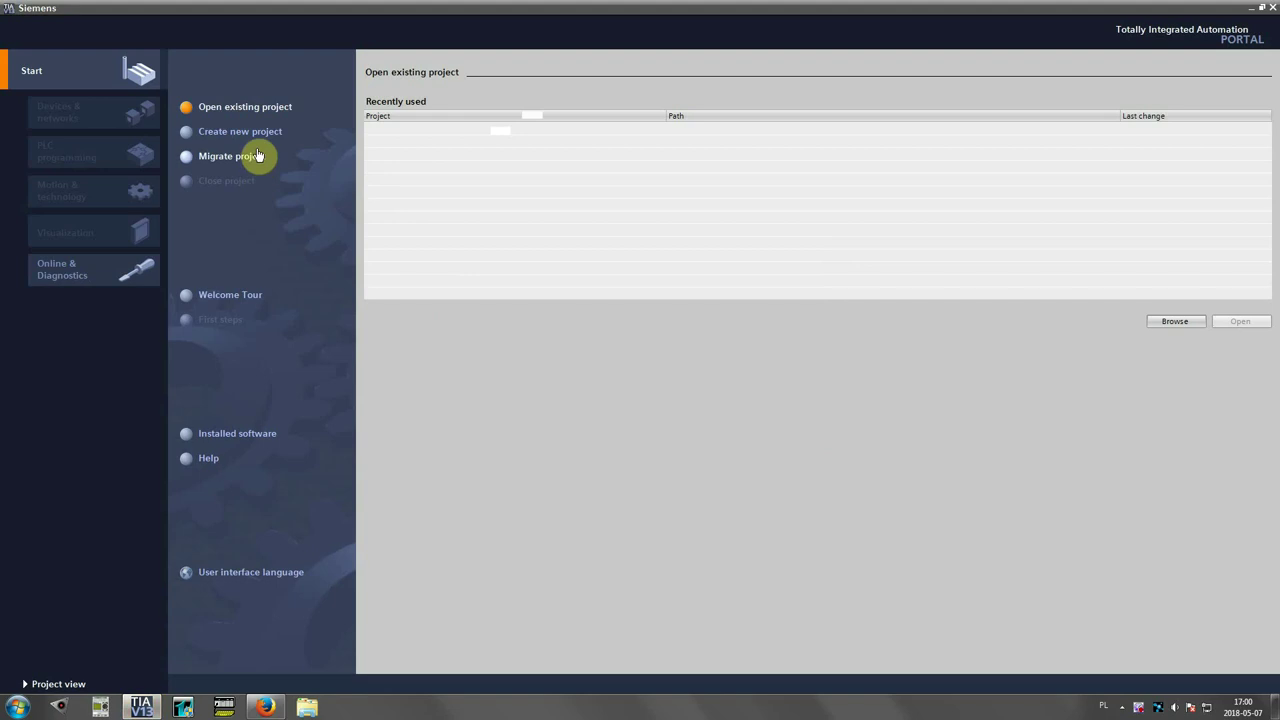
# - Create a new project named Conveyor with Commonteq as the author
pyautogui.click(255, 140)
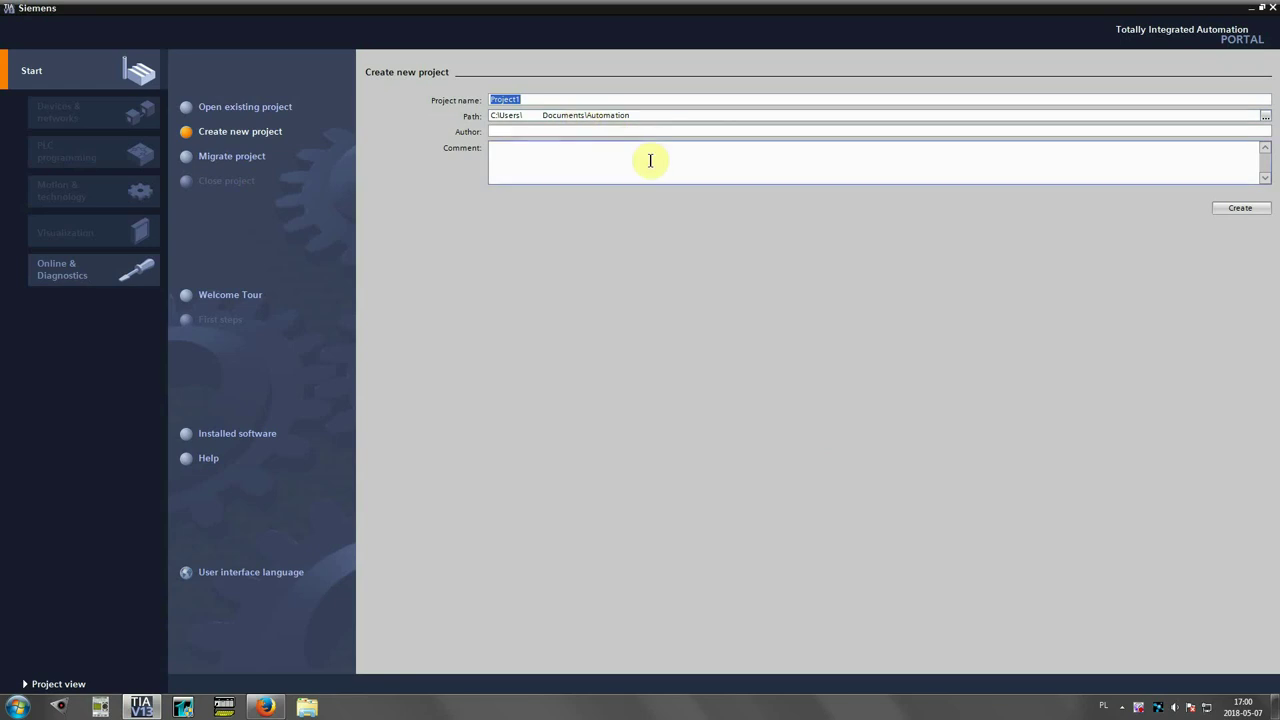
pyautogui.write('Conveyor')
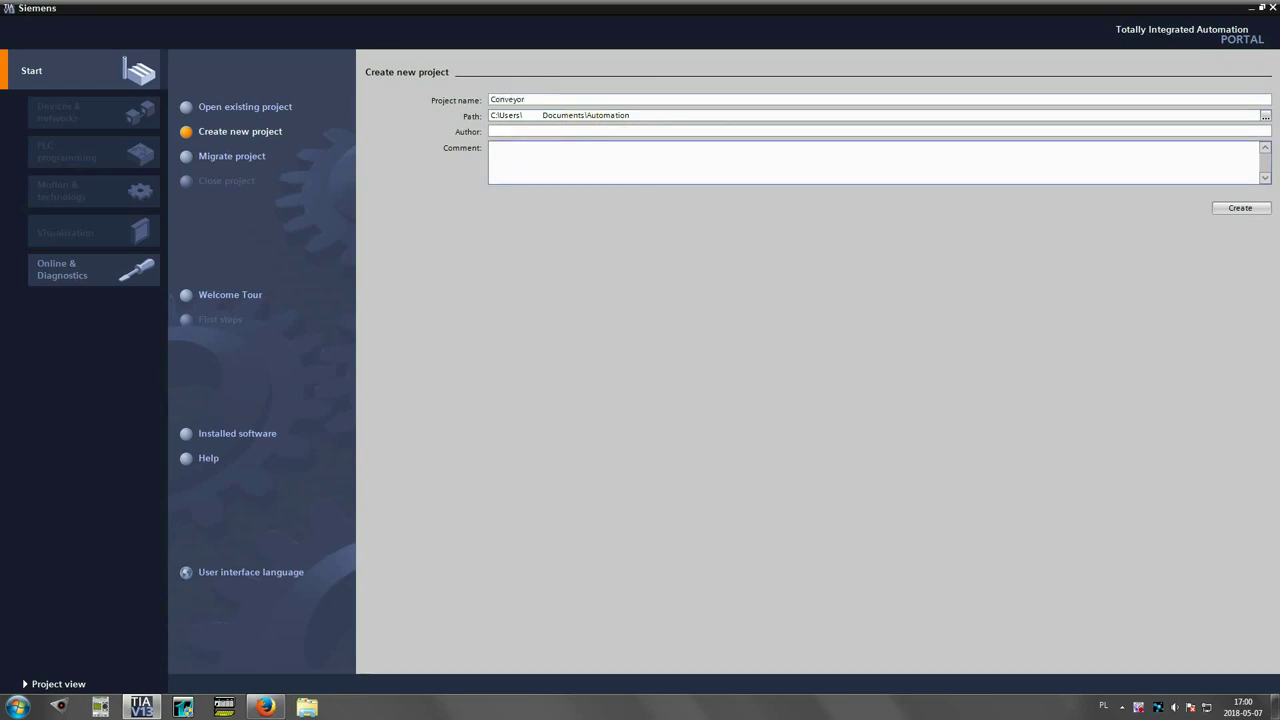
pyautogui.click(676, 132)
pyautogui.write('Commonteq')
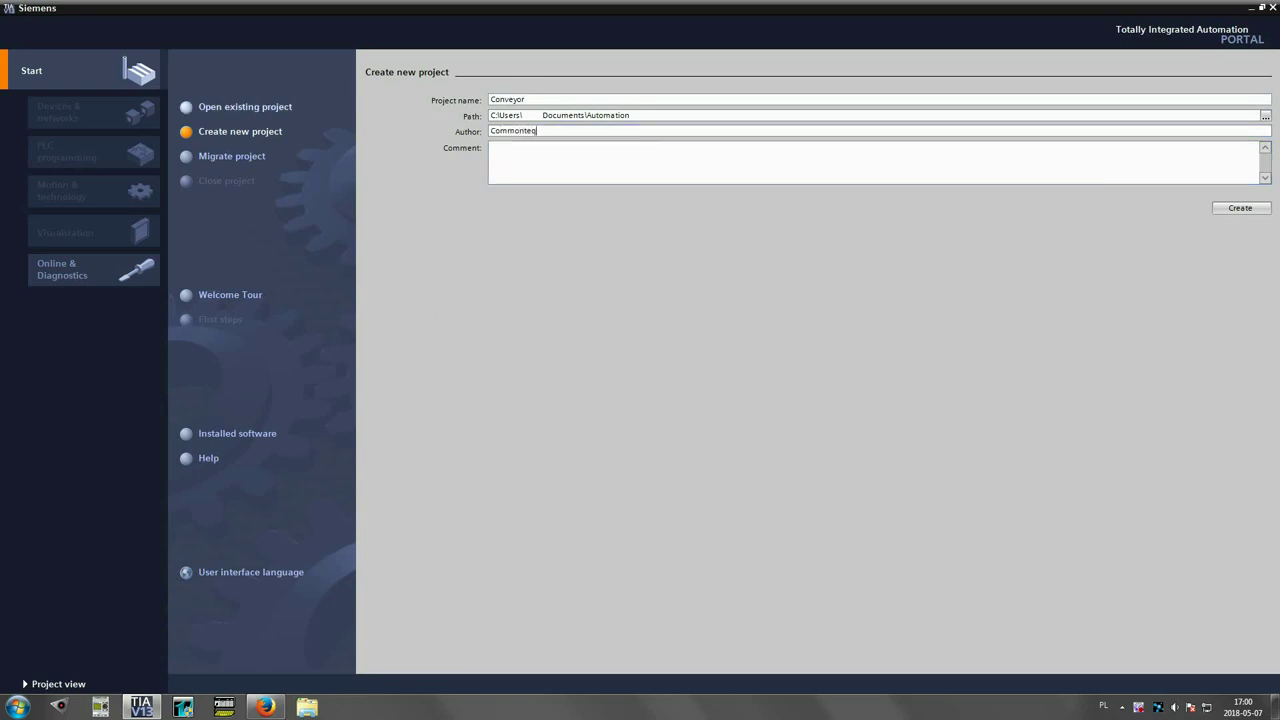
pyautogui.click(1258, 209)
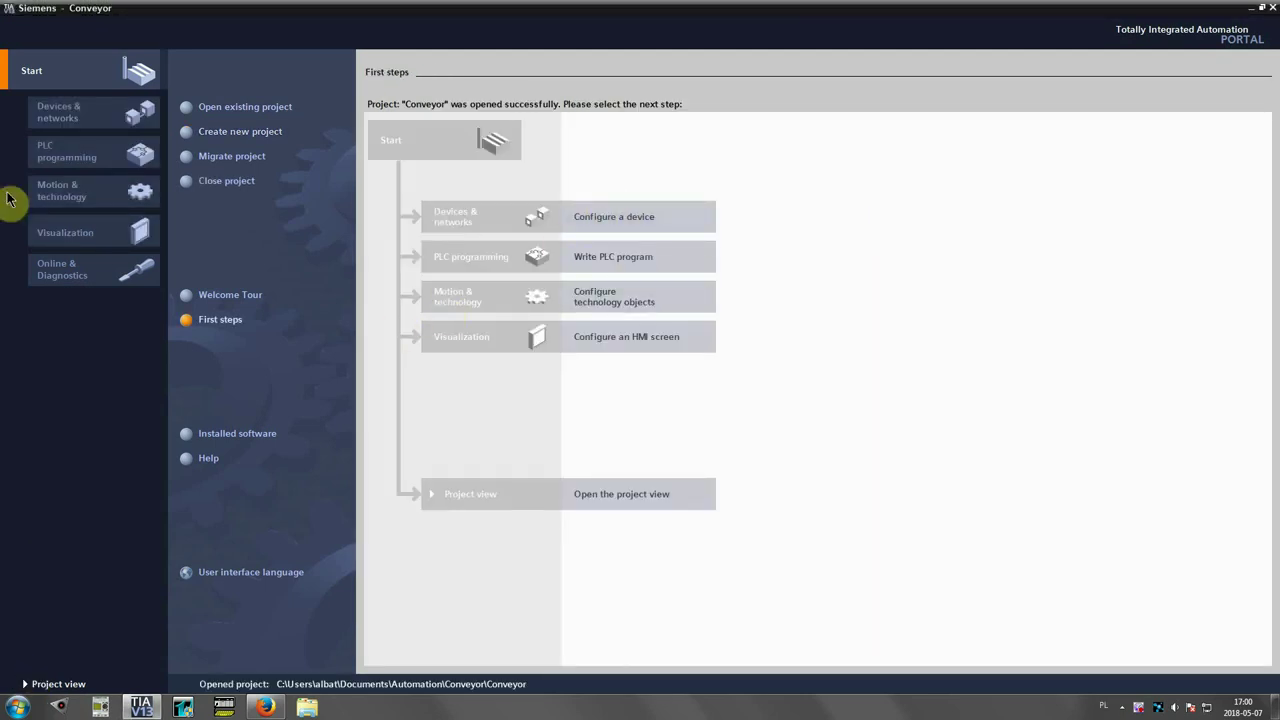
# - Switch from the portal overview to the project view and expand the project tree
pyautogui.click(60, 128)
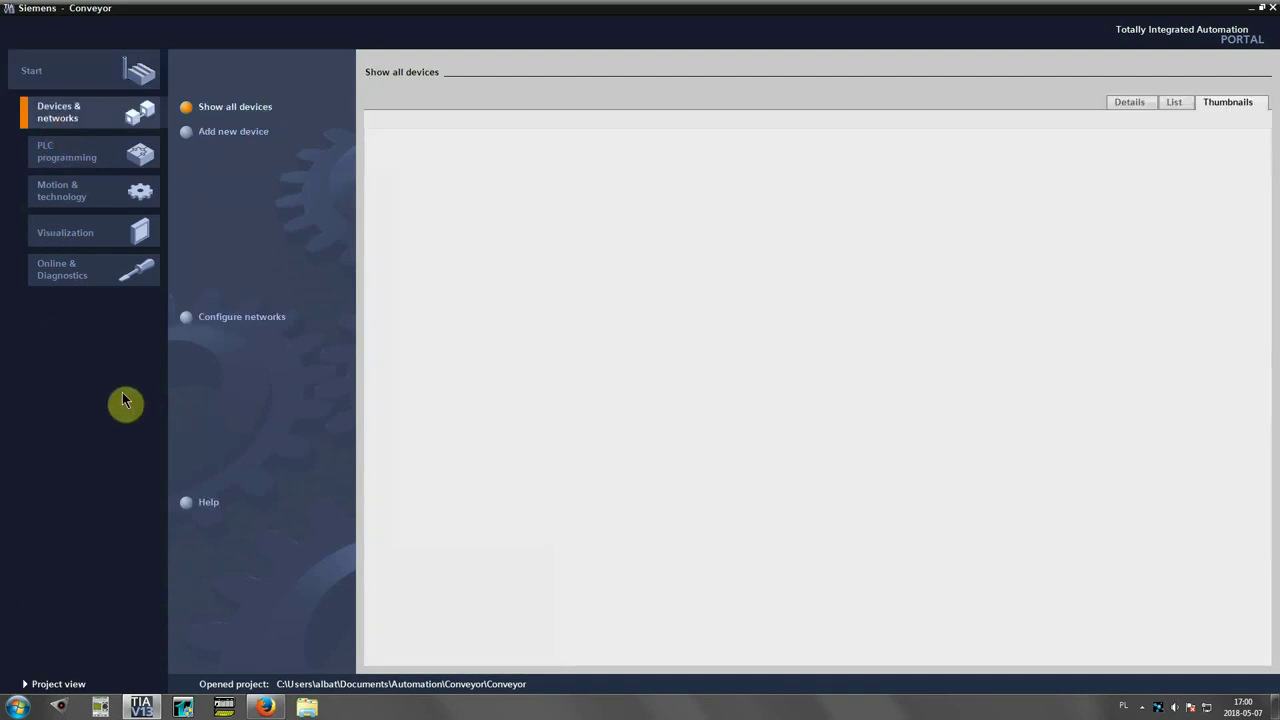
pyautogui.click(76, 682)
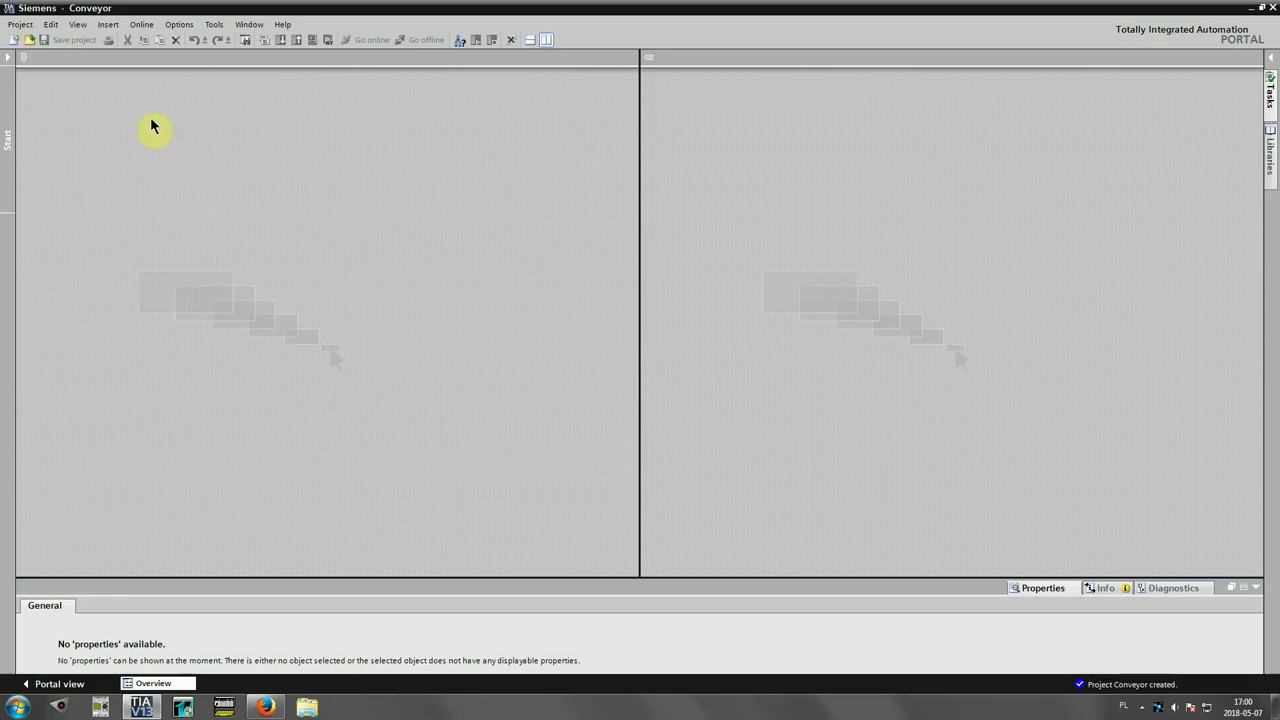
pyautogui.click(7, 136)
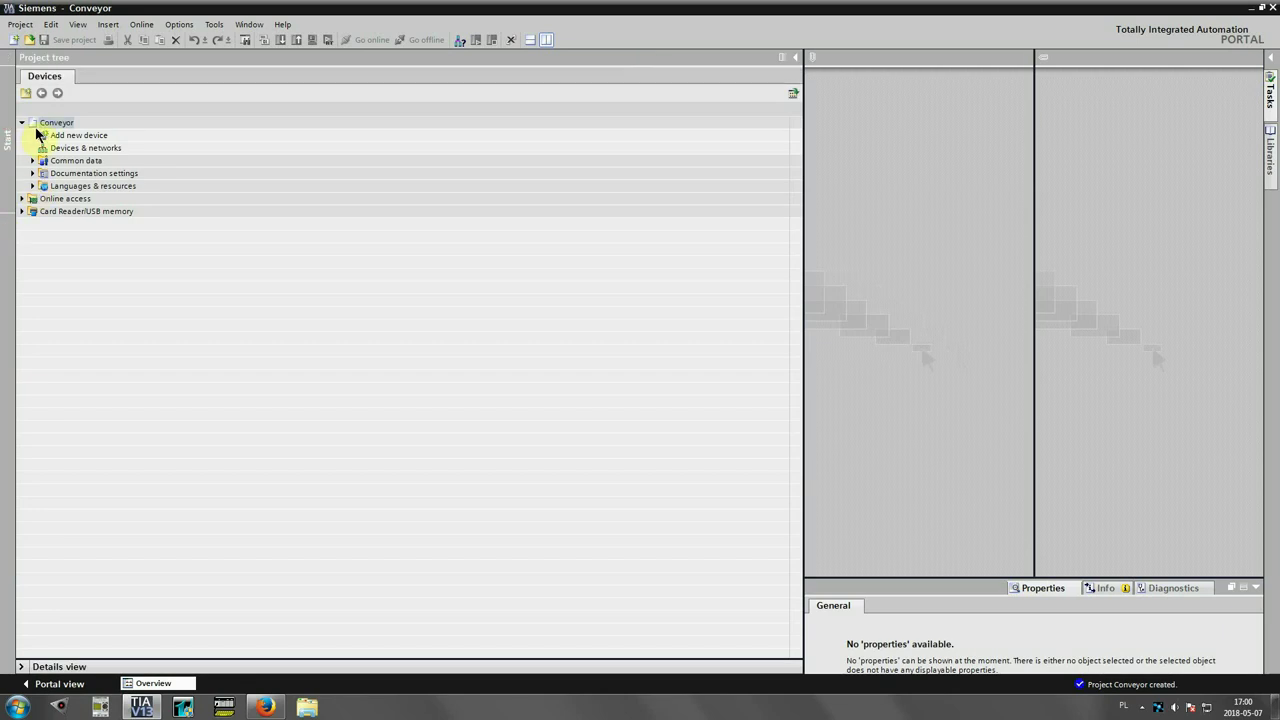
# - Add a SIMATIC S7-300 controller, CPU 315-2 PN/DP with order number 6ES7 315-2EH13-0AB0, to the Conveyor project
pyautogui.doubleClick(86, 138)
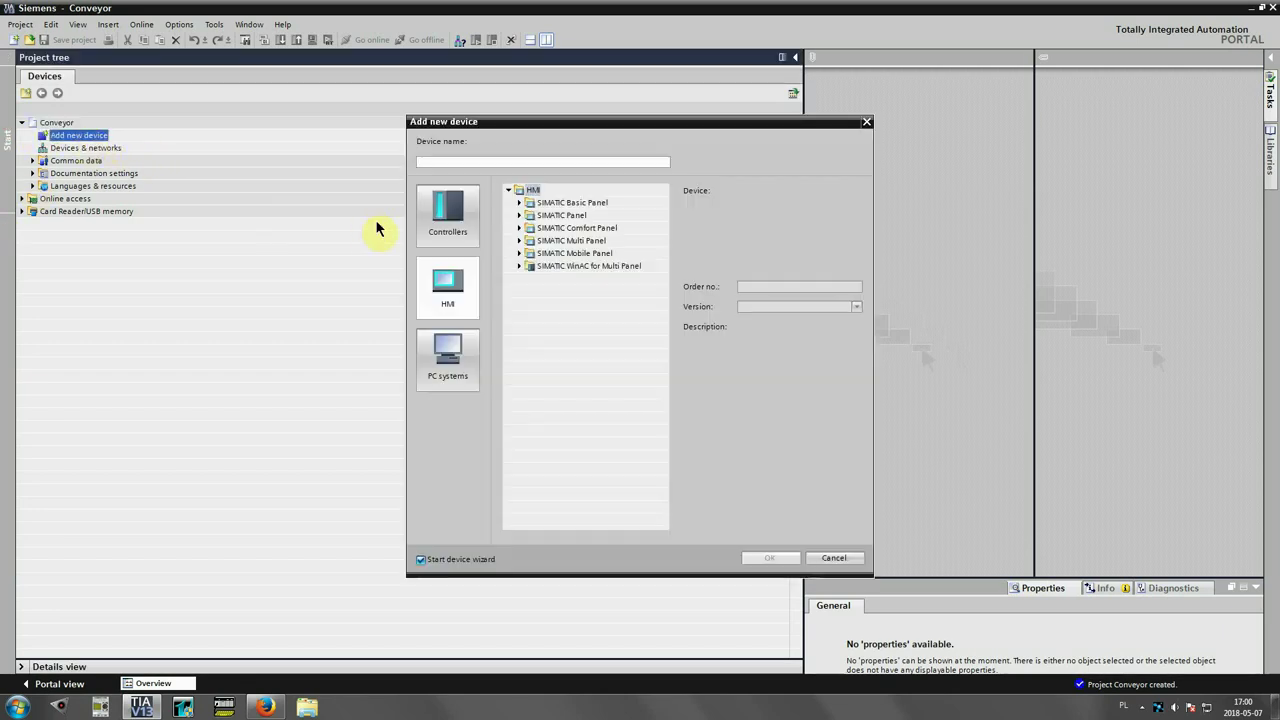
pyautogui.click(562, 216)
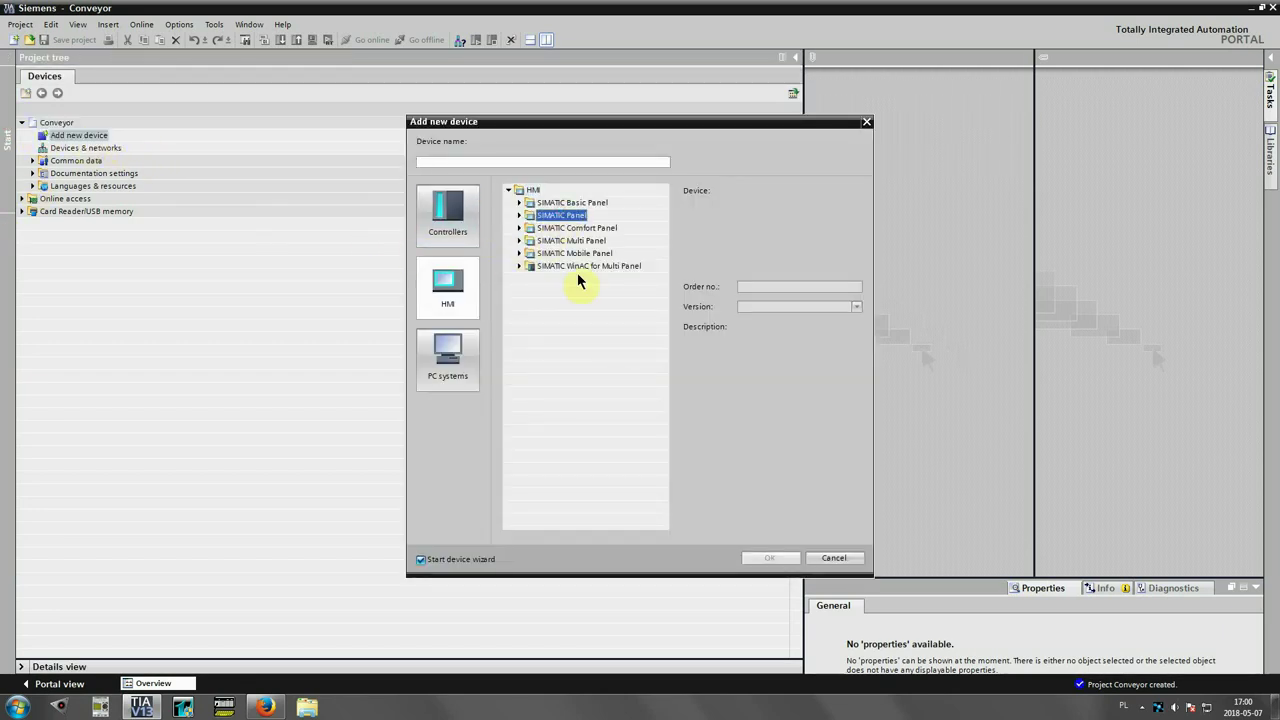
pyautogui.click(440, 218)
pyautogui.doubleClick(588, 229)
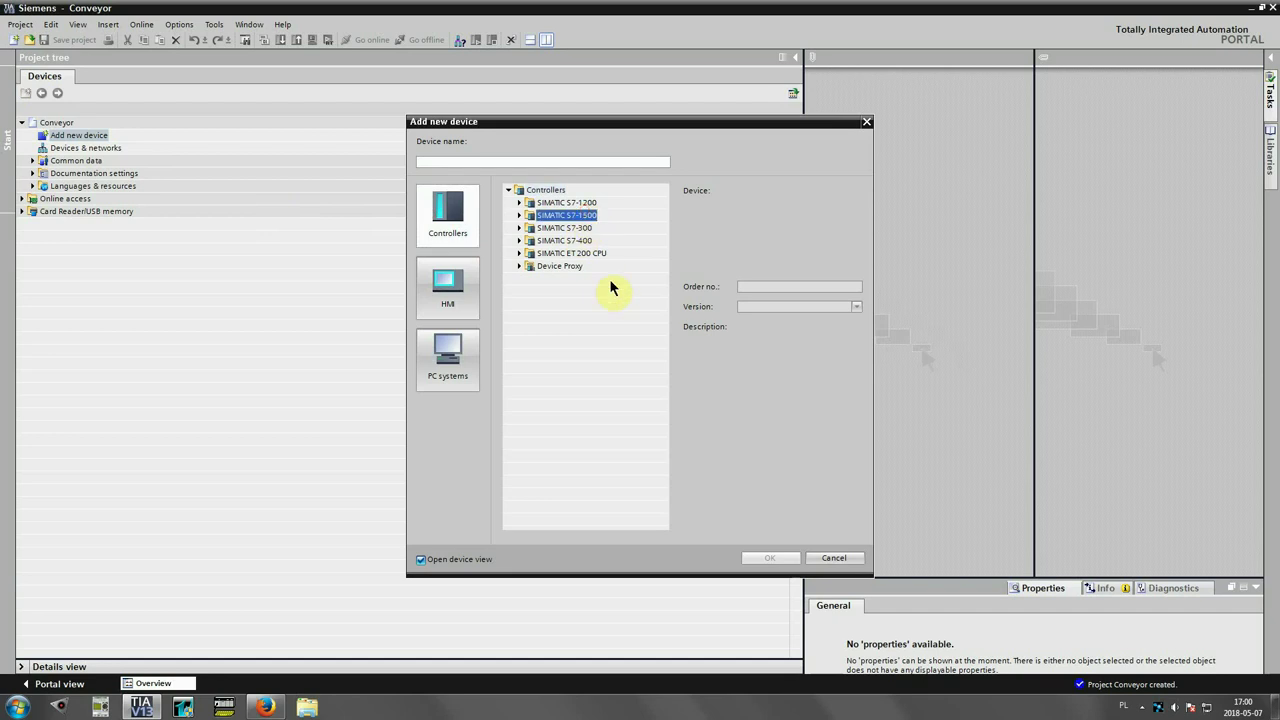
pyautogui.press('Right')
pyautogui.press('Down')
pyautogui.press('Down')
pyautogui.press('Down')
pyautogui.press('Down')
pyautogui.press('Down')
pyautogui.press('Down')
pyautogui.press('Down')
pyautogui.press('Down')
pyautogui.press('Down')
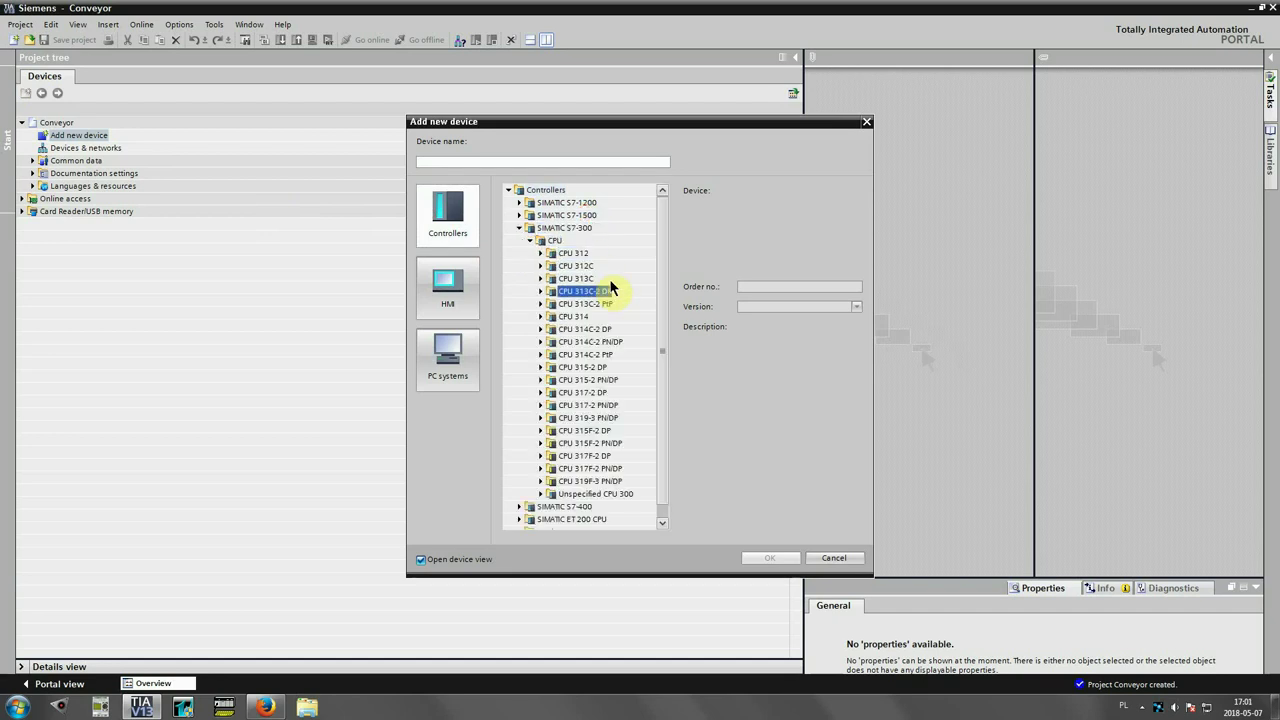
pyautogui.press('Down')
pyautogui.press('Down')
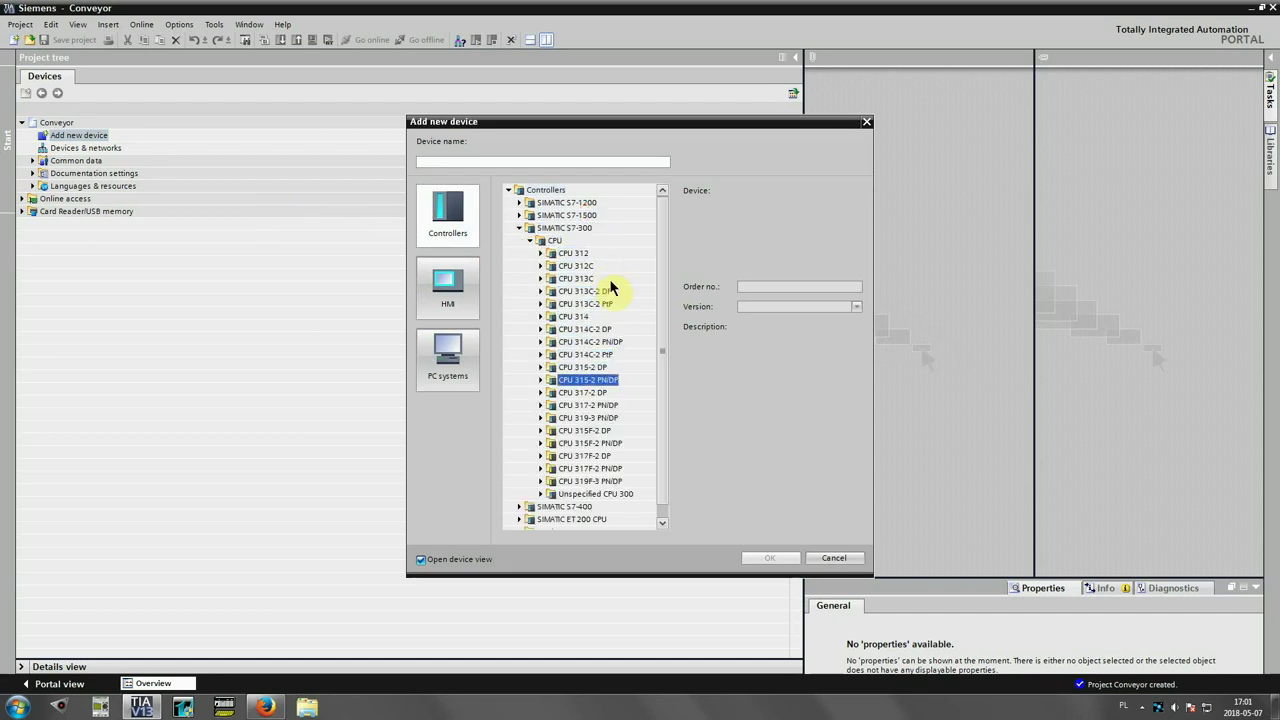
pyautogui.press('Right')
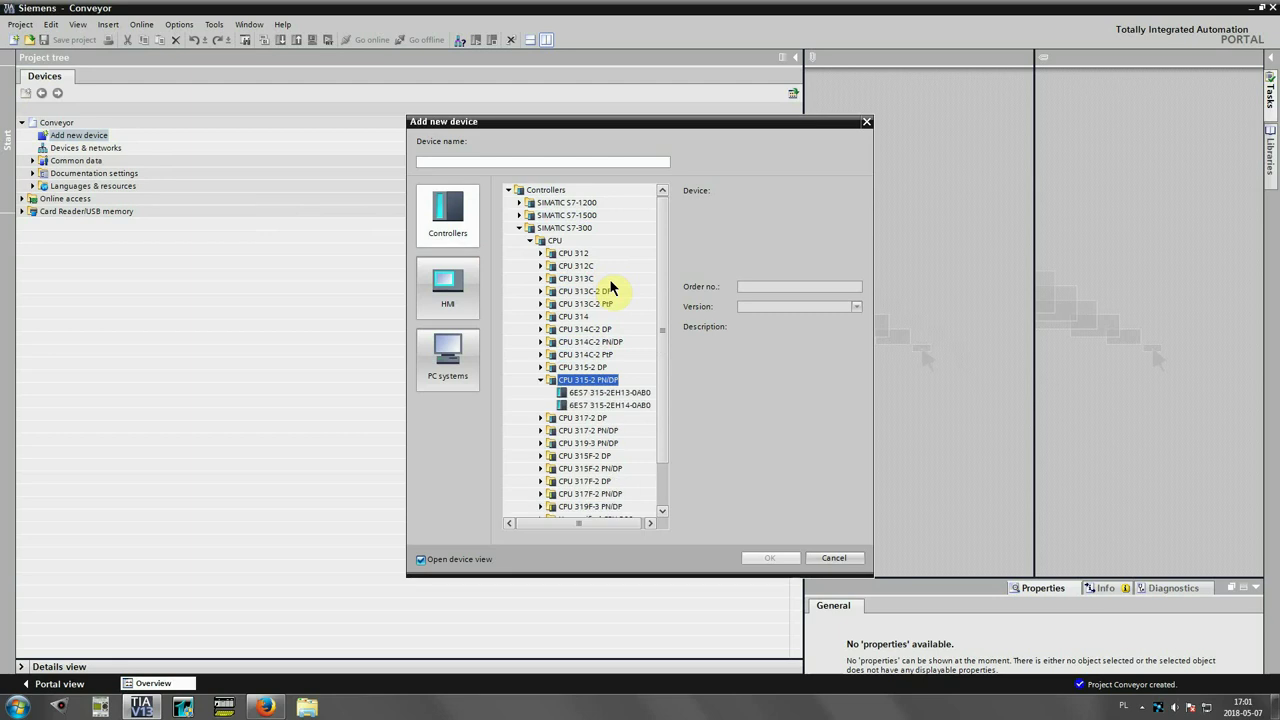
pyautogui.press('Down')
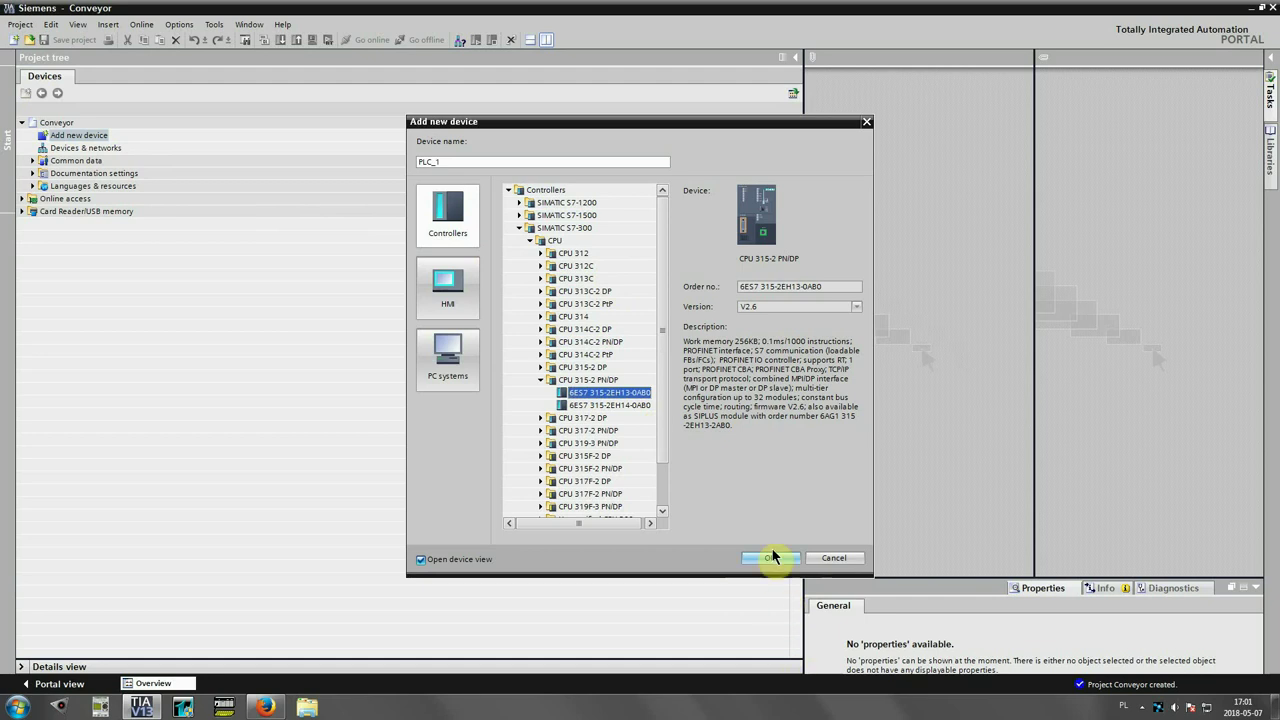
pyautogui.click(750, 558)
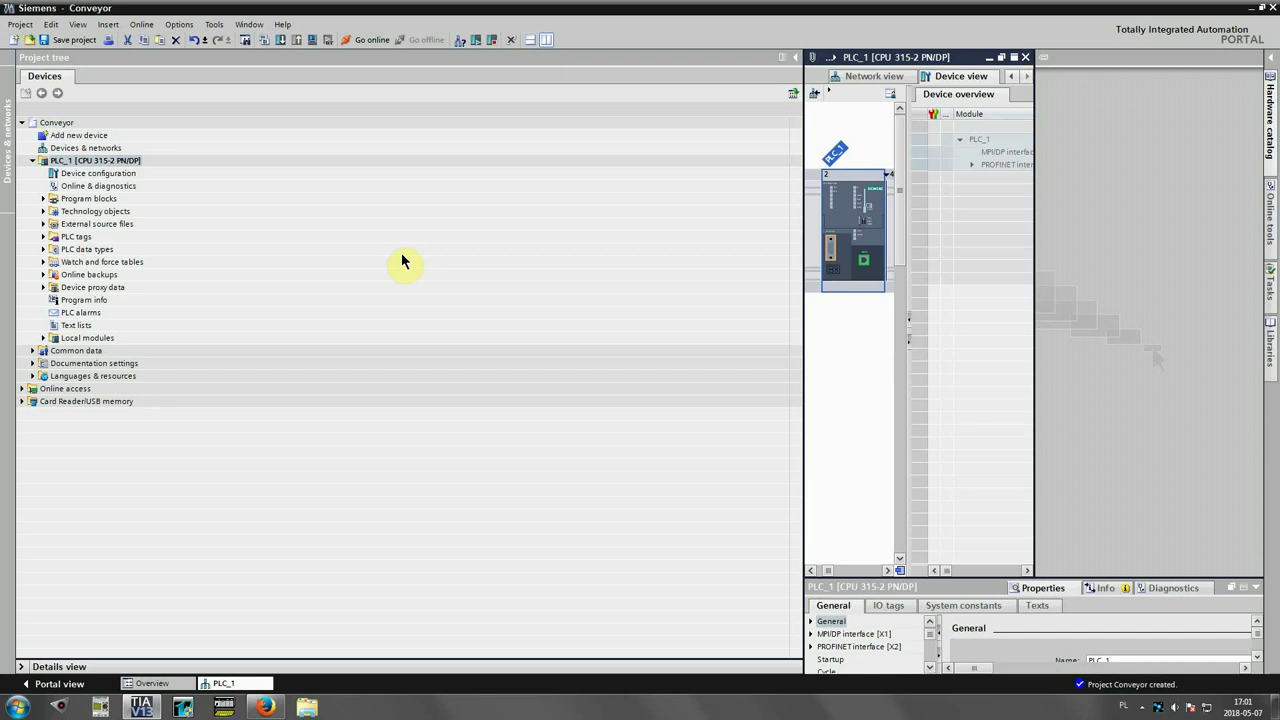
# - Narrow the project tree and add a 6-inch SIMATIC Basic Panel, KTP600 Basic color PN with order number 6AV6 647-0AD11-3AX0
pyautogui.moveTo(806, 331); pyautogui.dragTo(224, 299)
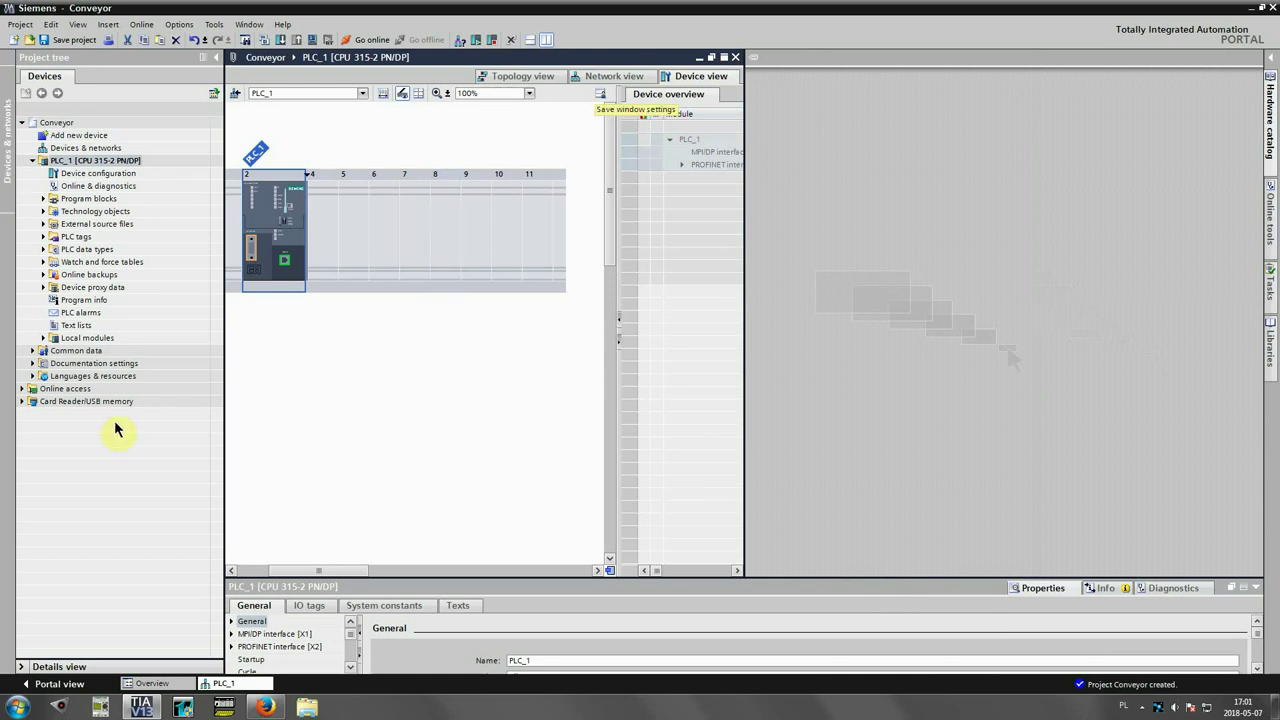
pyautogui.doubleClick(76, 137)
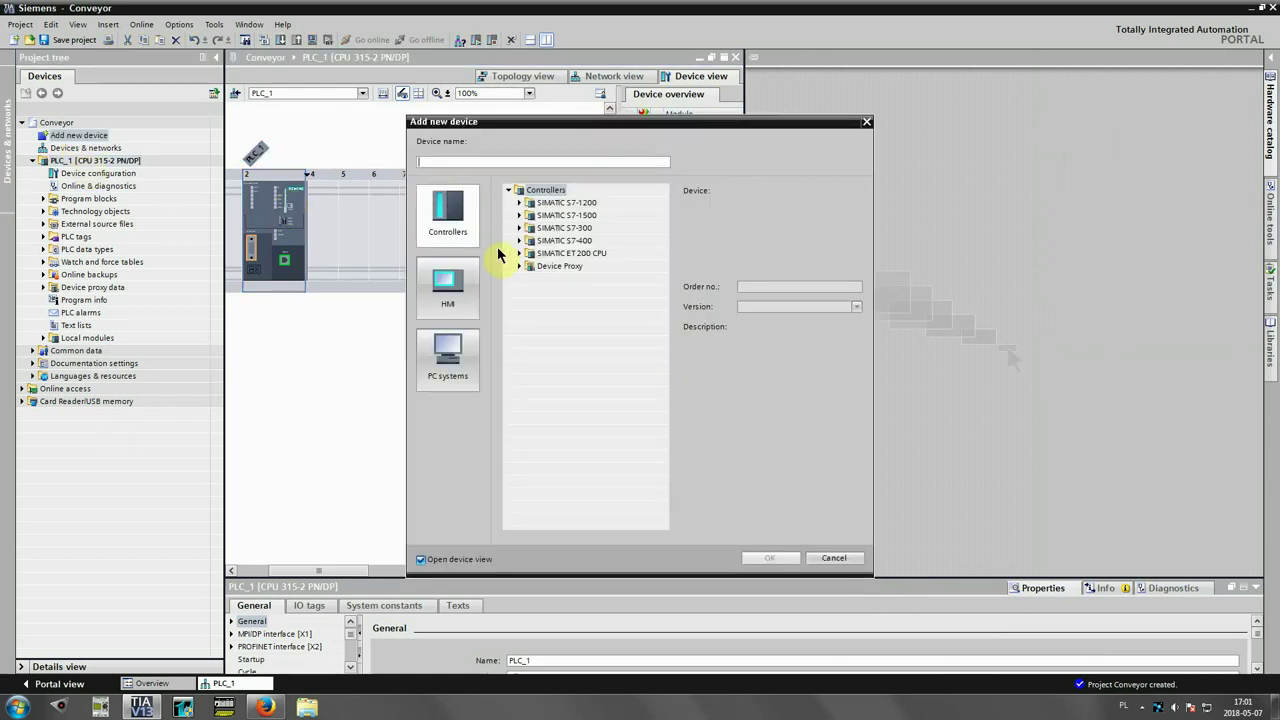
pyautogui.click(447, 298)
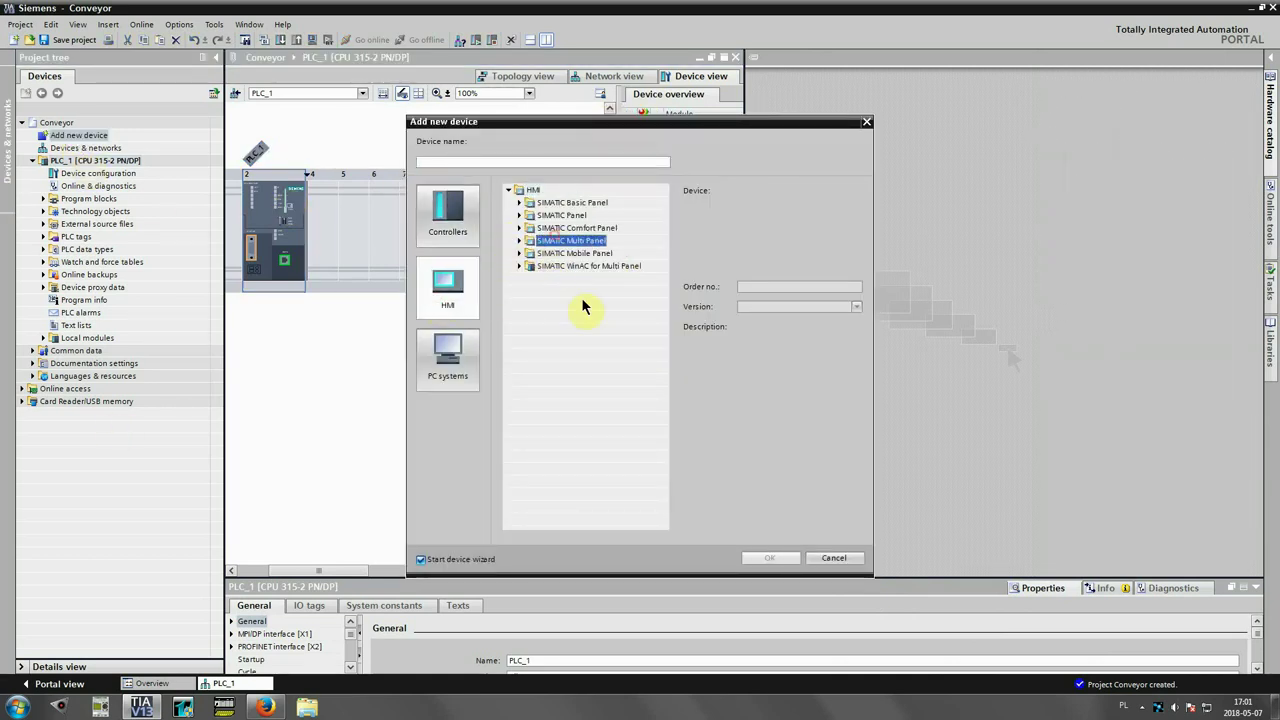
pyautogui.press('Up')
pyautogui.press('Up')
pyautogui.press('Up')
pyautogui.press('Right')
pyautogui.press('Down')
pyautogui.press('Down')
pyautogui.press('Down')
pyautogui.press('Down')
pyautogui.press('Right')
pyautogui.press('Up')
pyautogui.press('Right')
pyautogui.press('Down')
pyautogui.press('Right')
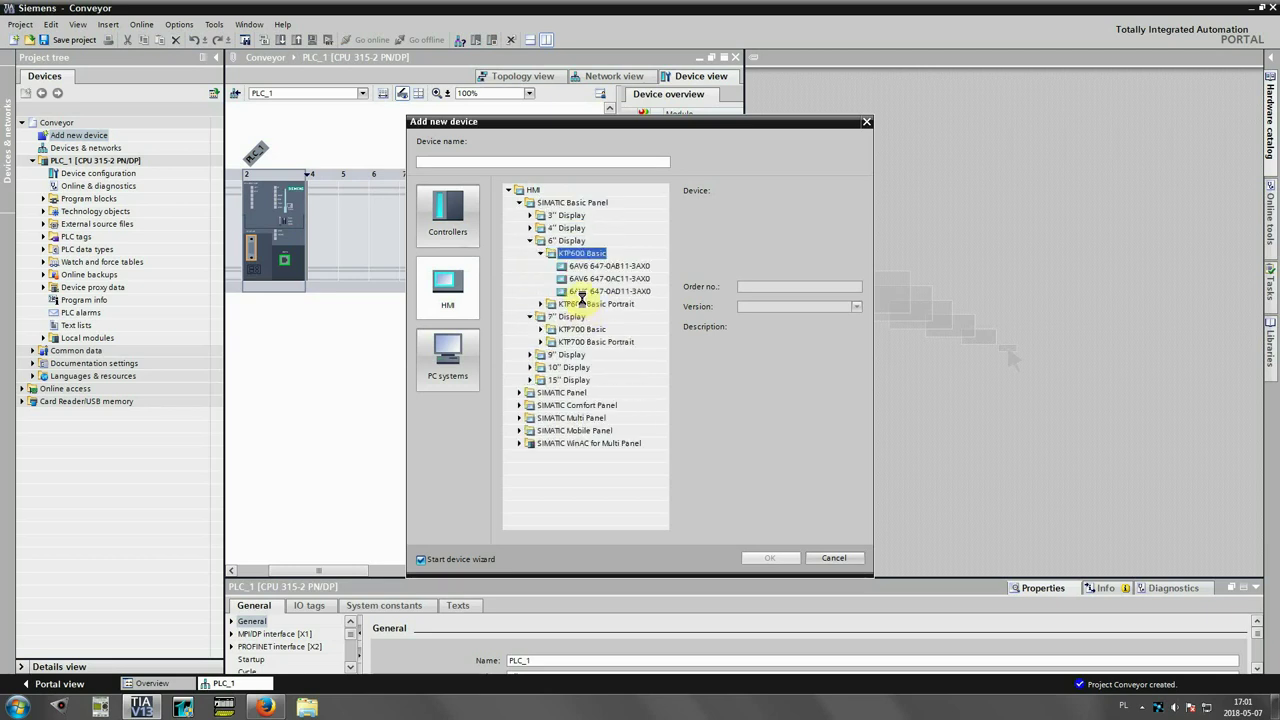
pyautogui.press('Down')
pyautogui.press('Down')
pyautogui.press('Down')
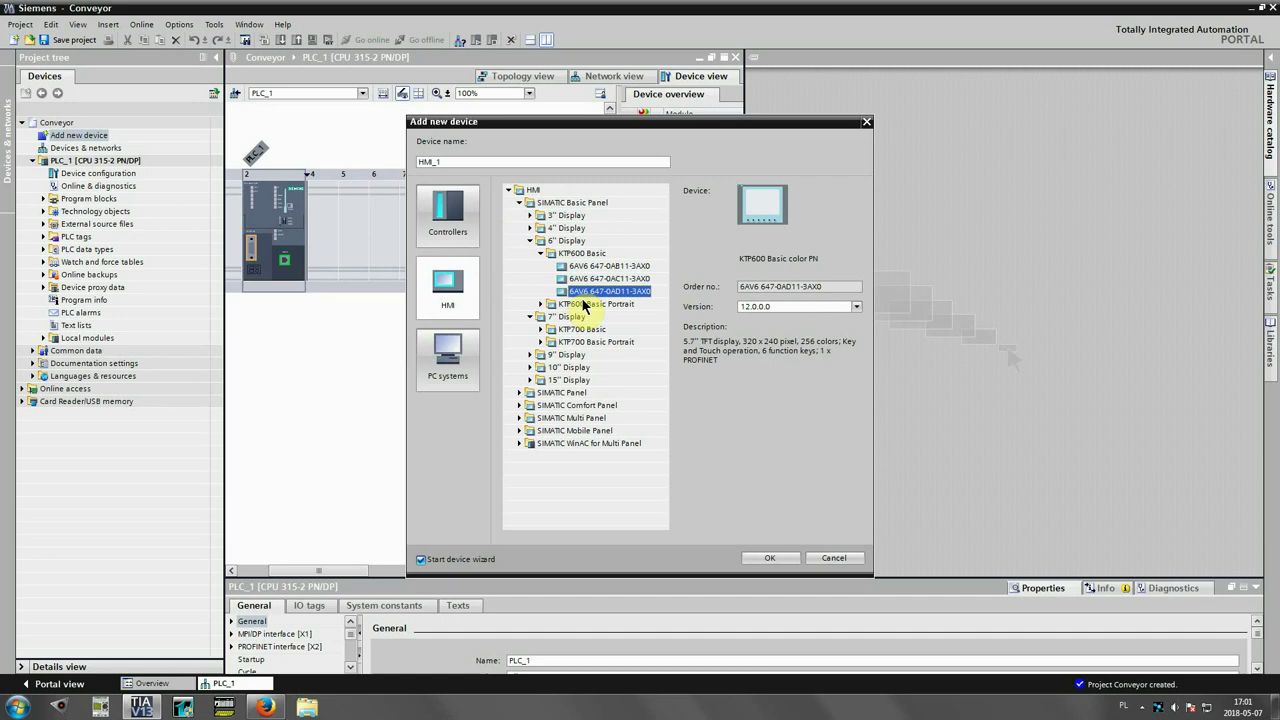
pyautogui.click(757, 558)
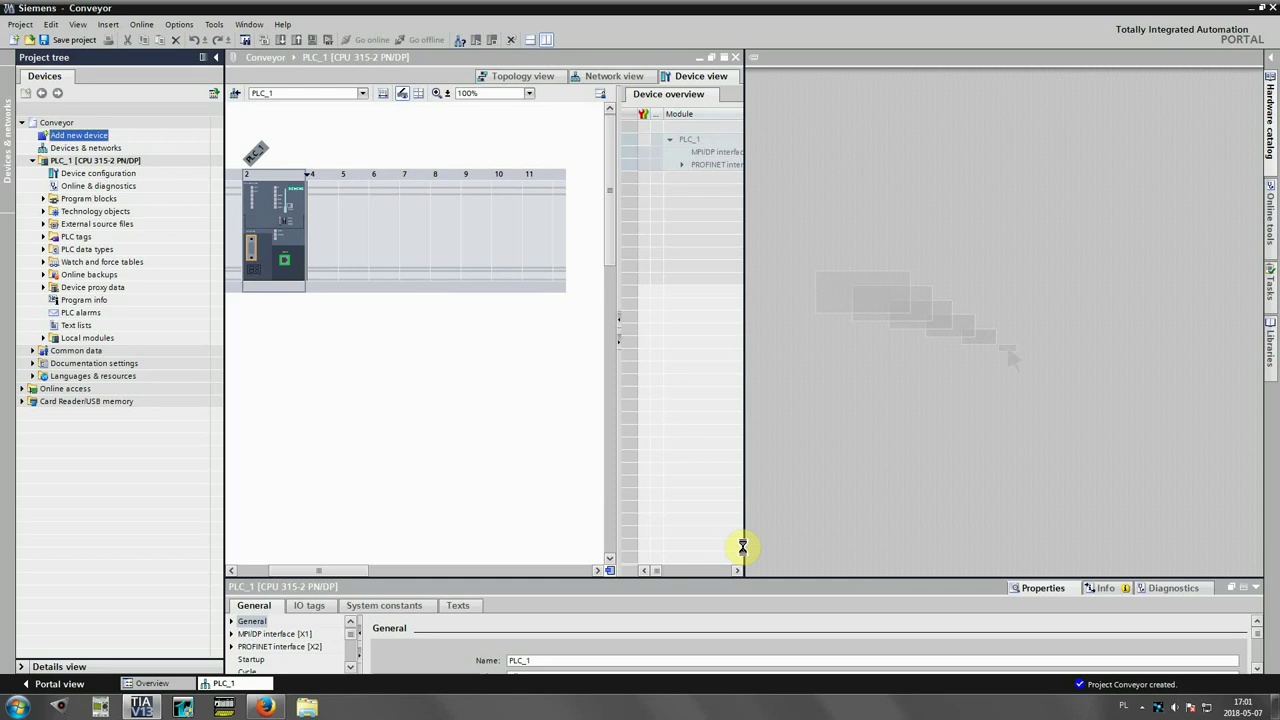
# - Connect the HMI panel to PLC_1 through the PROFINET (X1) interface in the device wizard
pyautogui.click(845, 420)
pyautogui.doubleClick(843, 484)
pyautogui.click(752, 376)
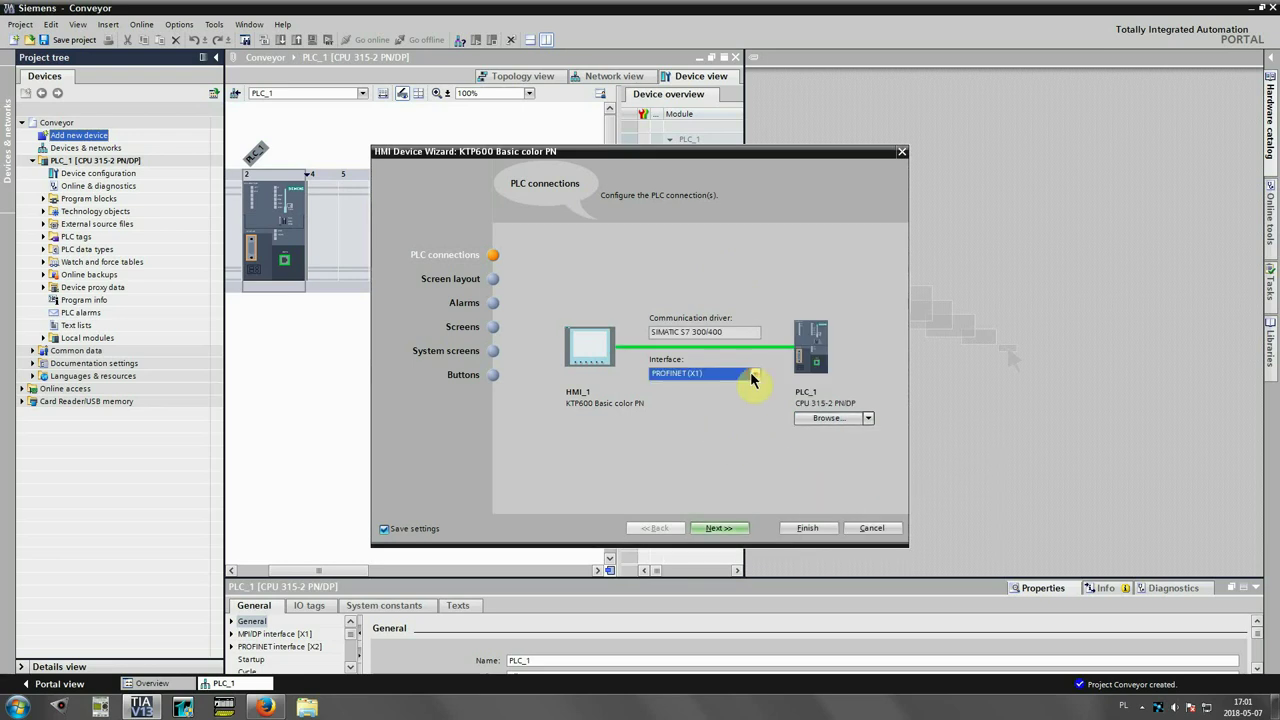
# - Finish the HMI wizard without changing the layout, alarm and screen settings, and close the root screen
pyautogui.click(720, 528)
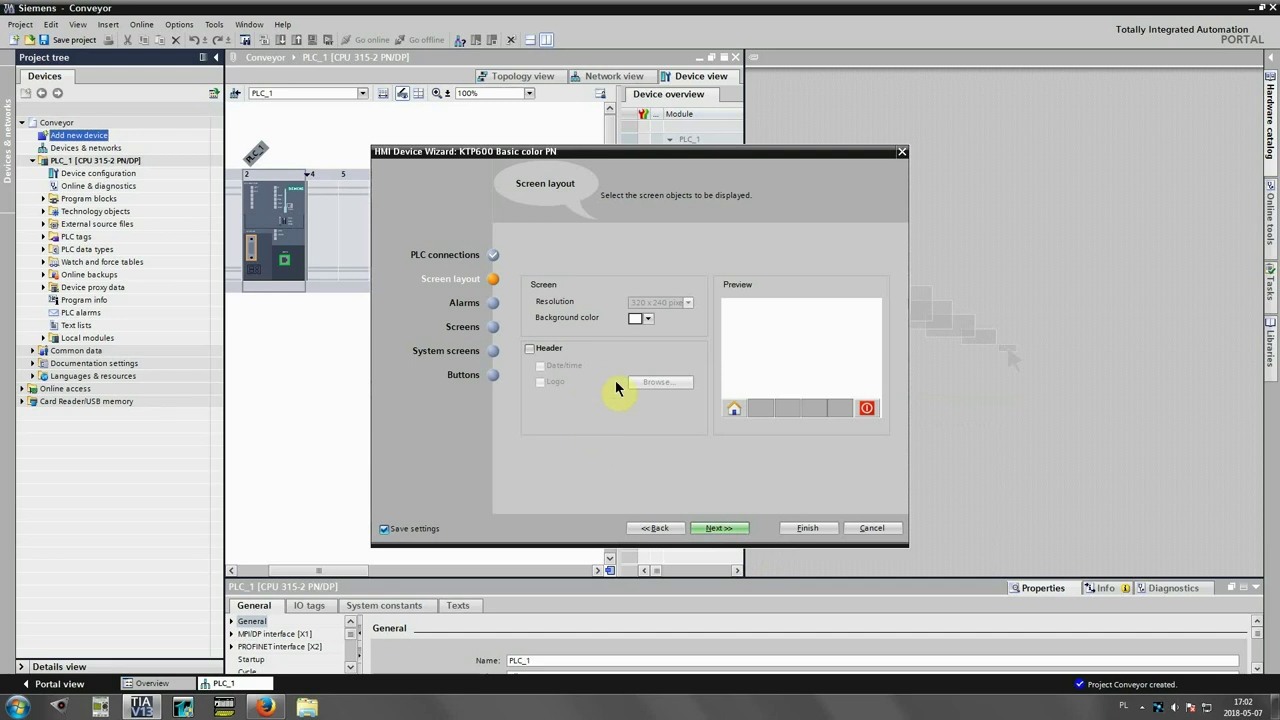
pyautogui.click(722, 528)
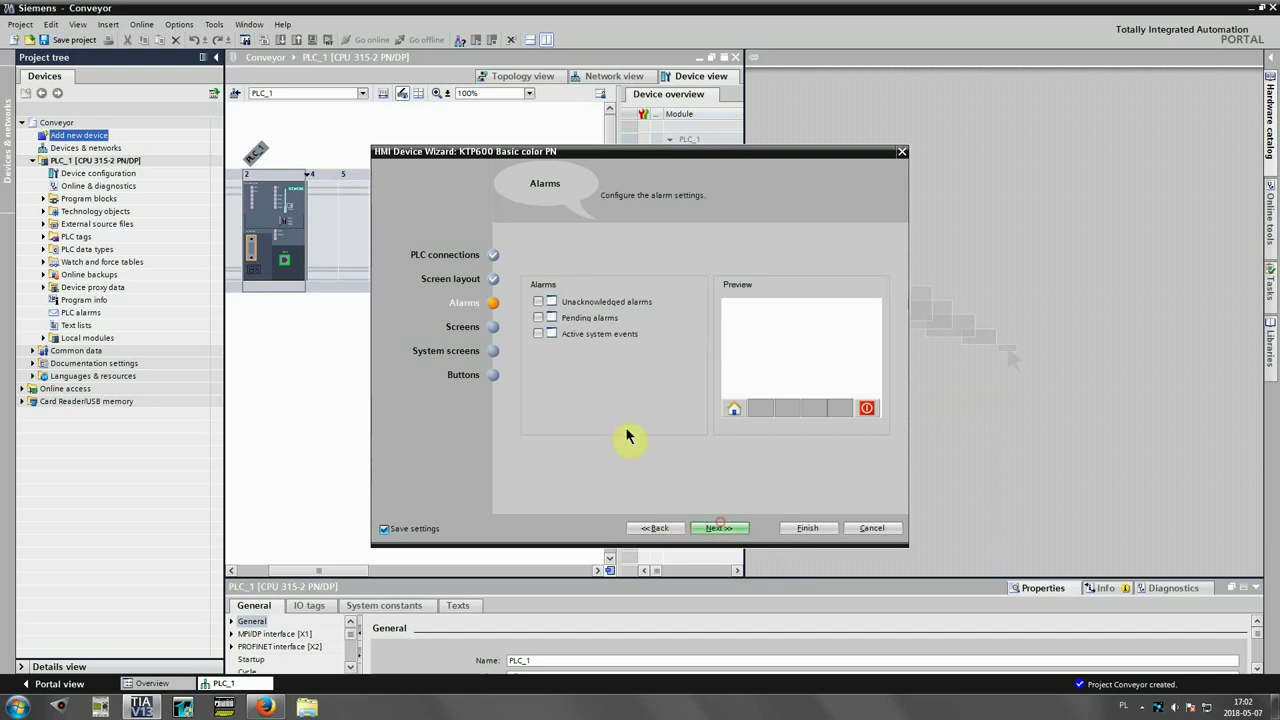
pyautogui.click(713, 528)
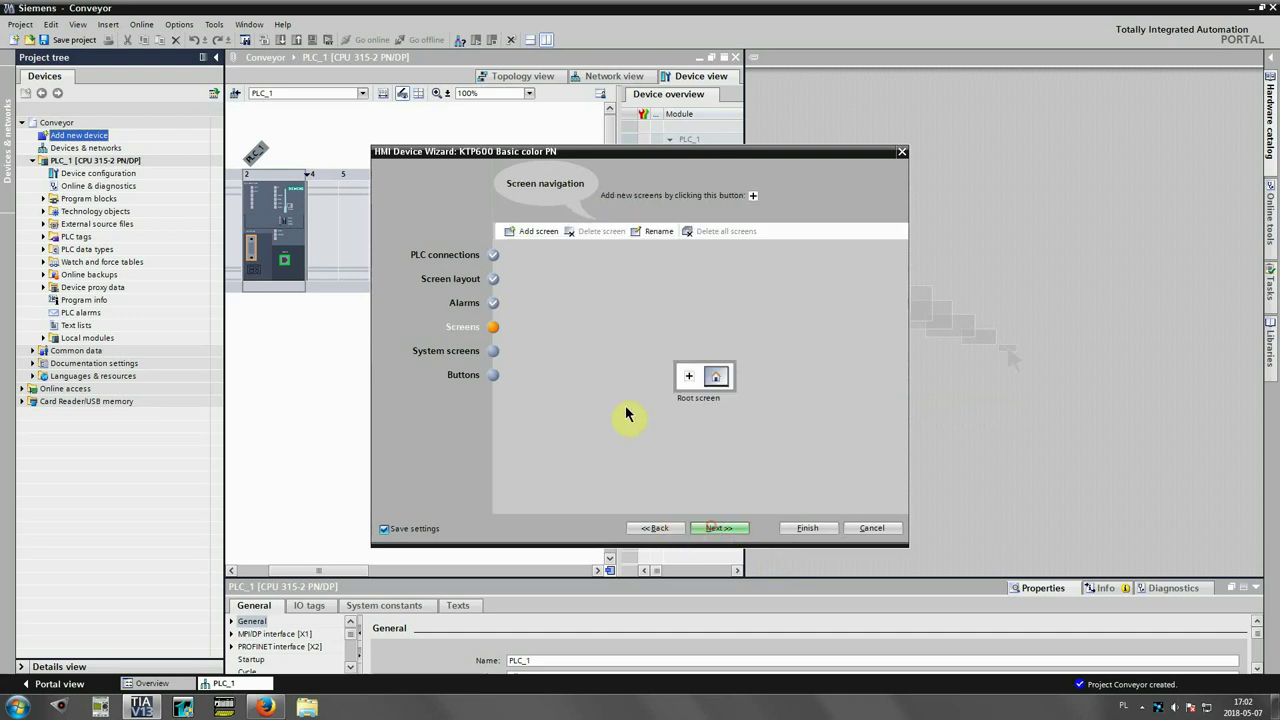
pyautogui.click(805, 530)
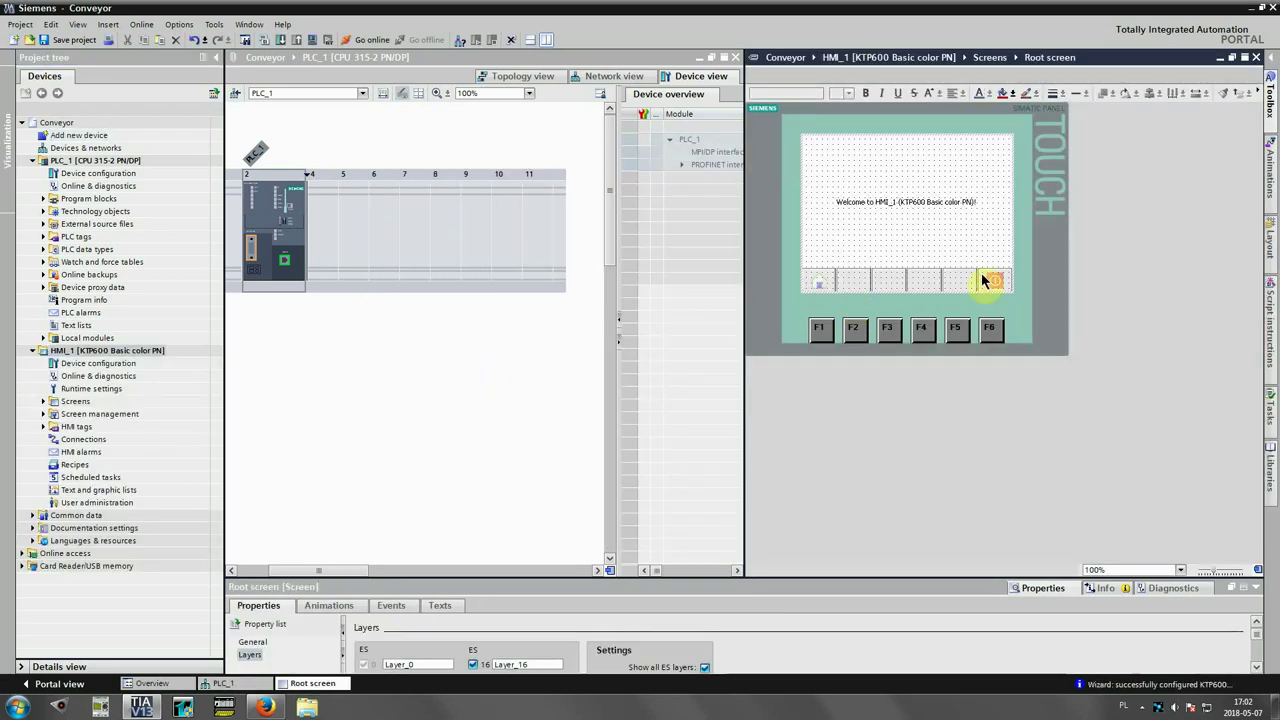
pyautogui.click(1257, 57)
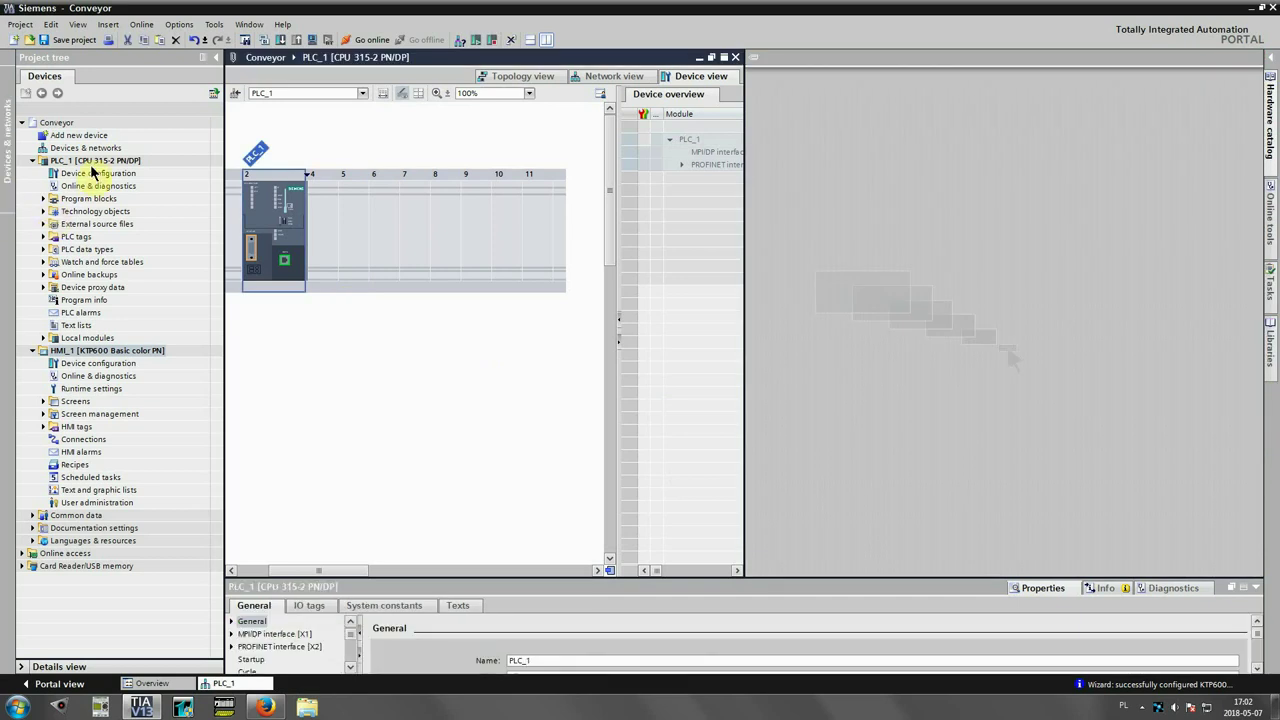
# - Collapse the HMI device in the project tree and open PLC_1's default tag table
pyautogui.click(91, 161)
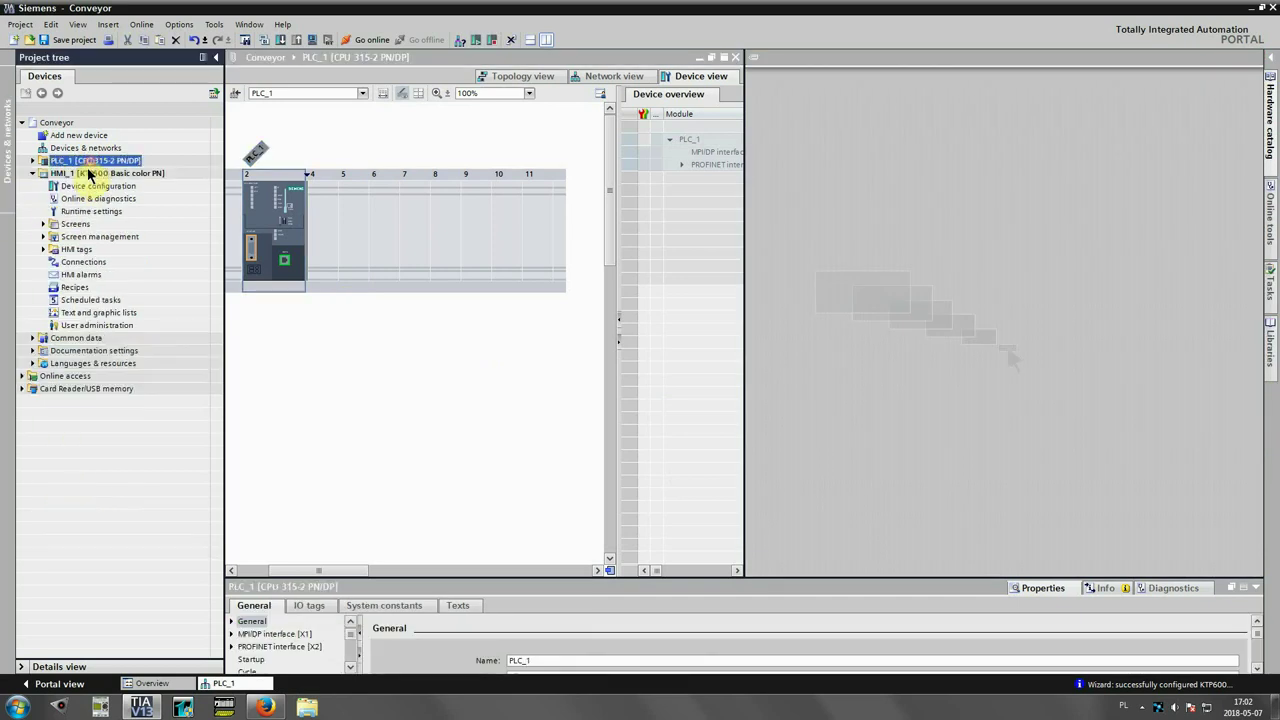
pyautogui.click(33, 162)
pyautogui.click(33, 162)
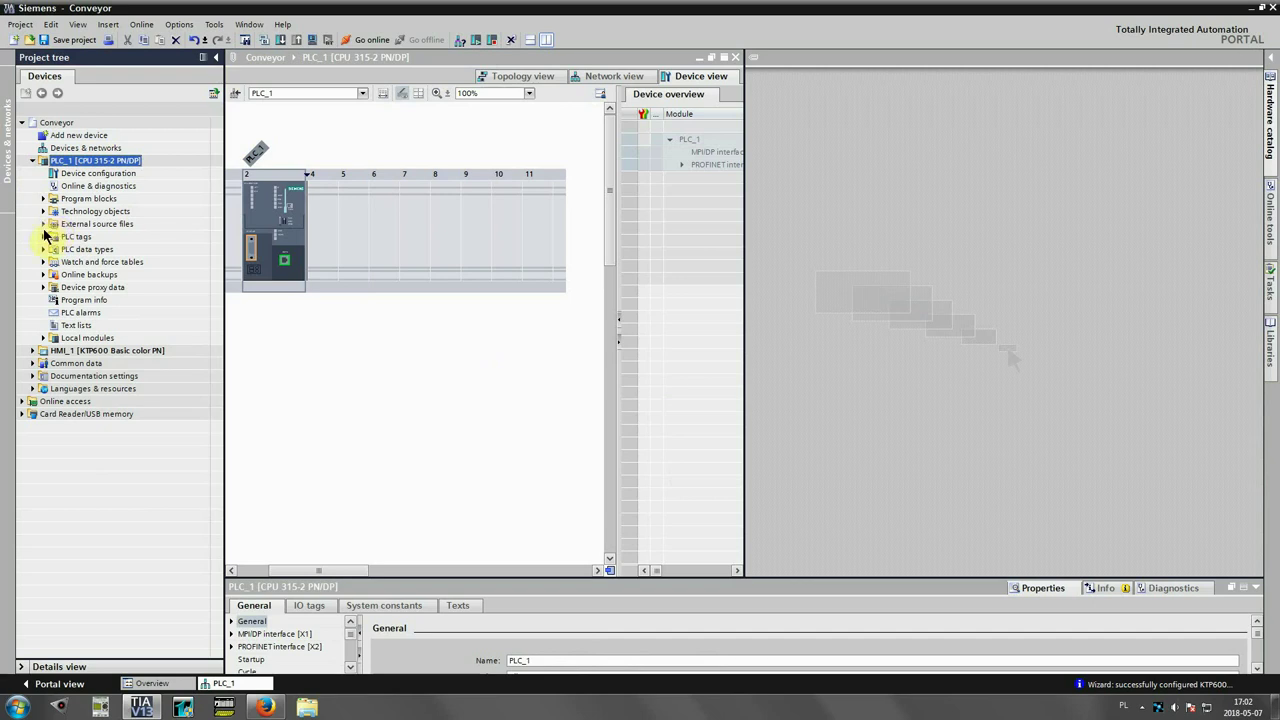
pyautogui.click(44, 236)
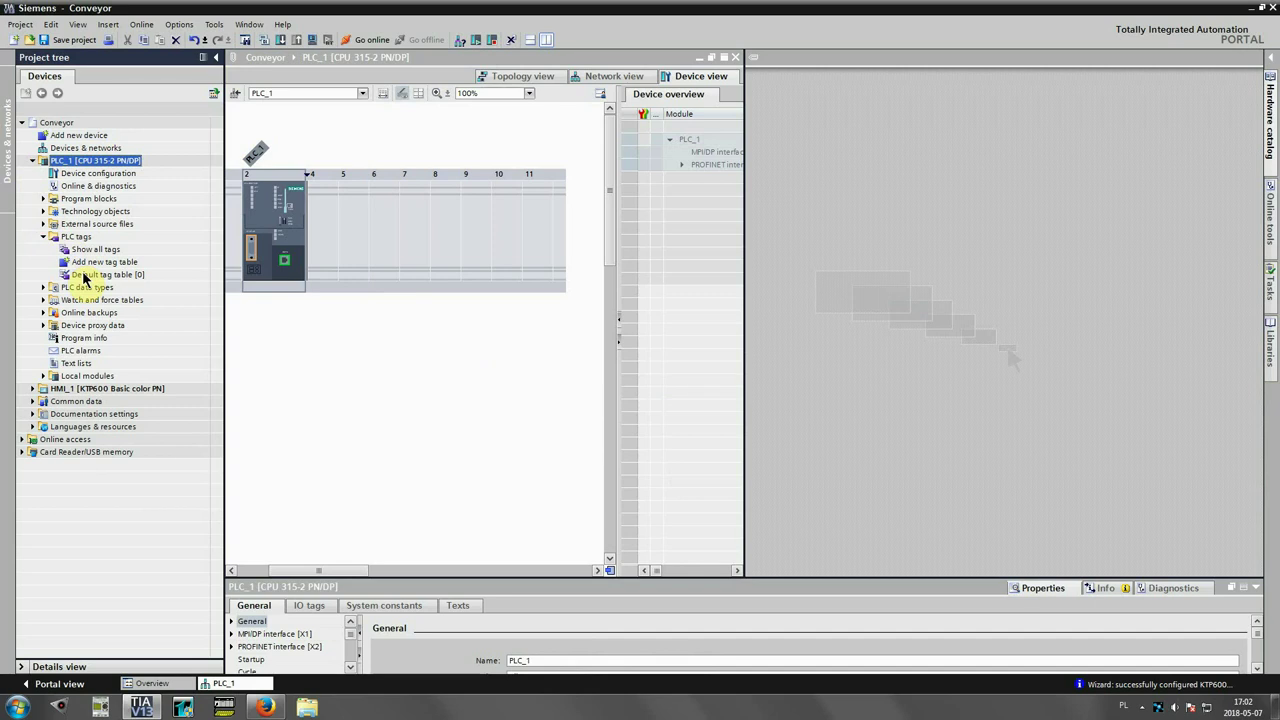
pyautogui.doubleClick(84, 276)
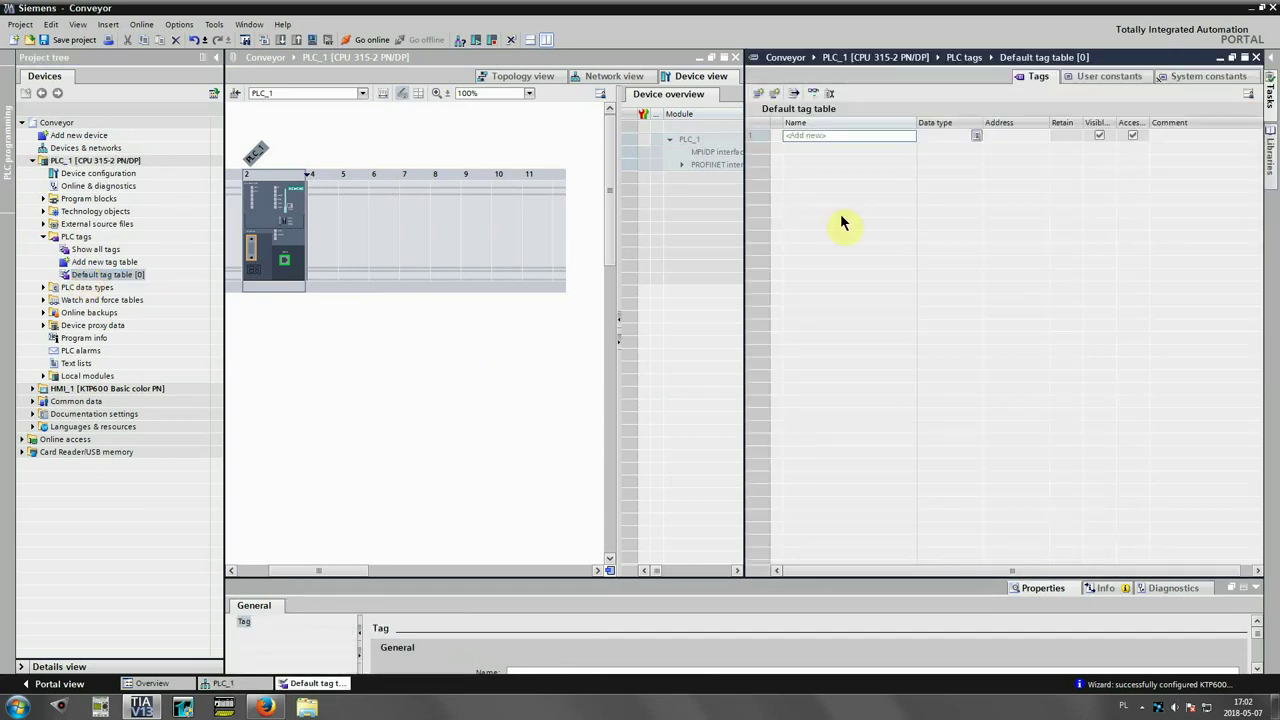
# - Add a Bool tag named Error at address %M2.1 to the default tag table
pyautogui.doubleClick(835, 137)
pyautogui.write('Er')
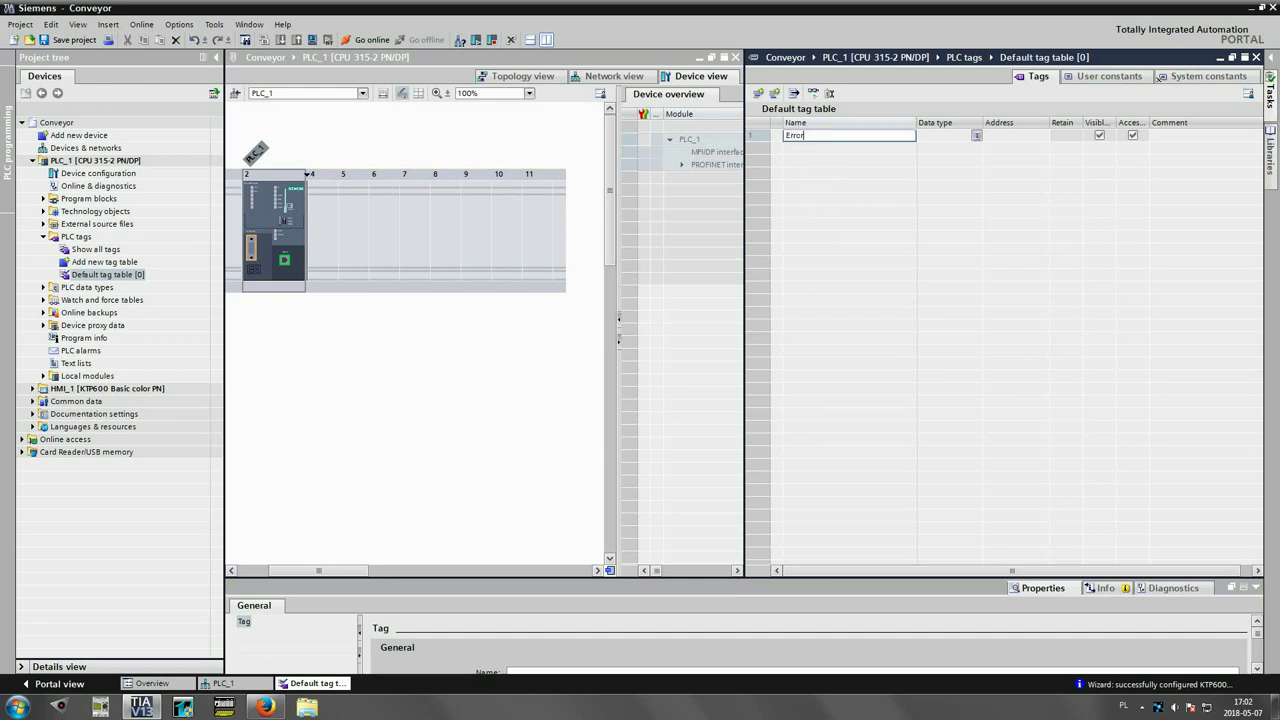
pyautogui.write('ror')
pyautogui.press('Tab')
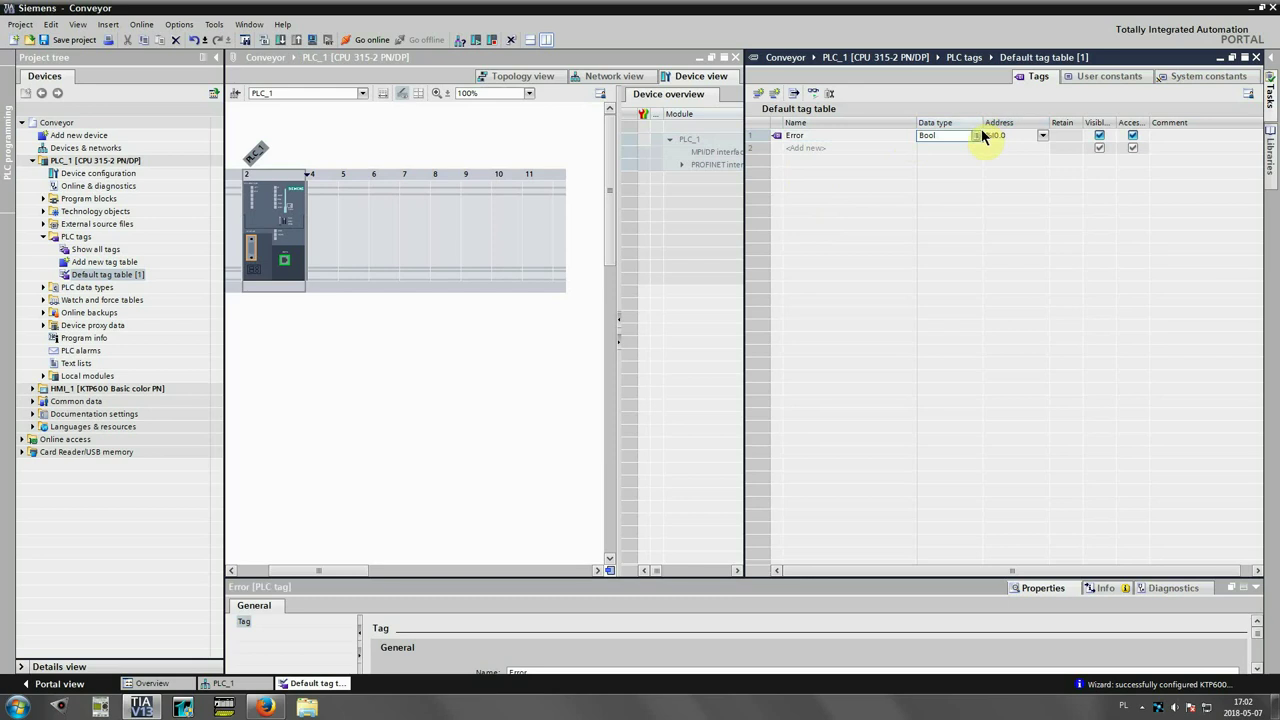
pyautogui.press('Tab')
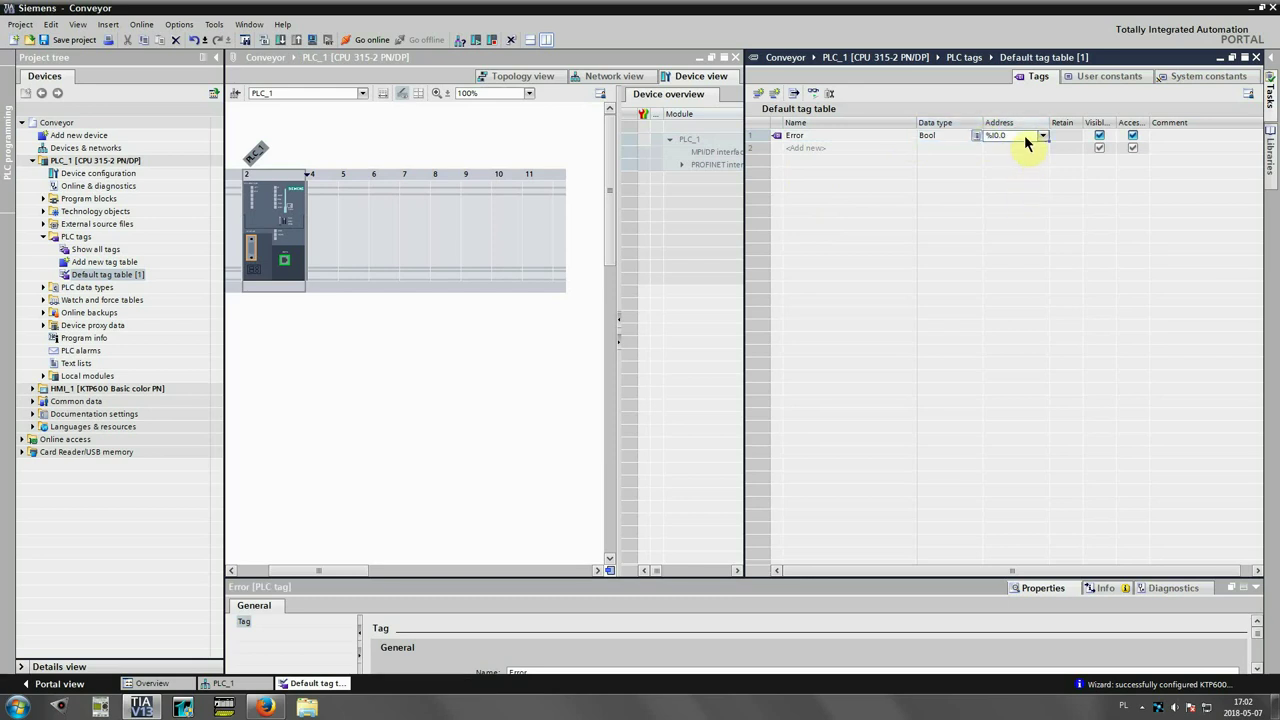
pyautogui.doubleClick(1025, 138)
pyautogui.write('%M2.1')
pyautogui.press('Return')
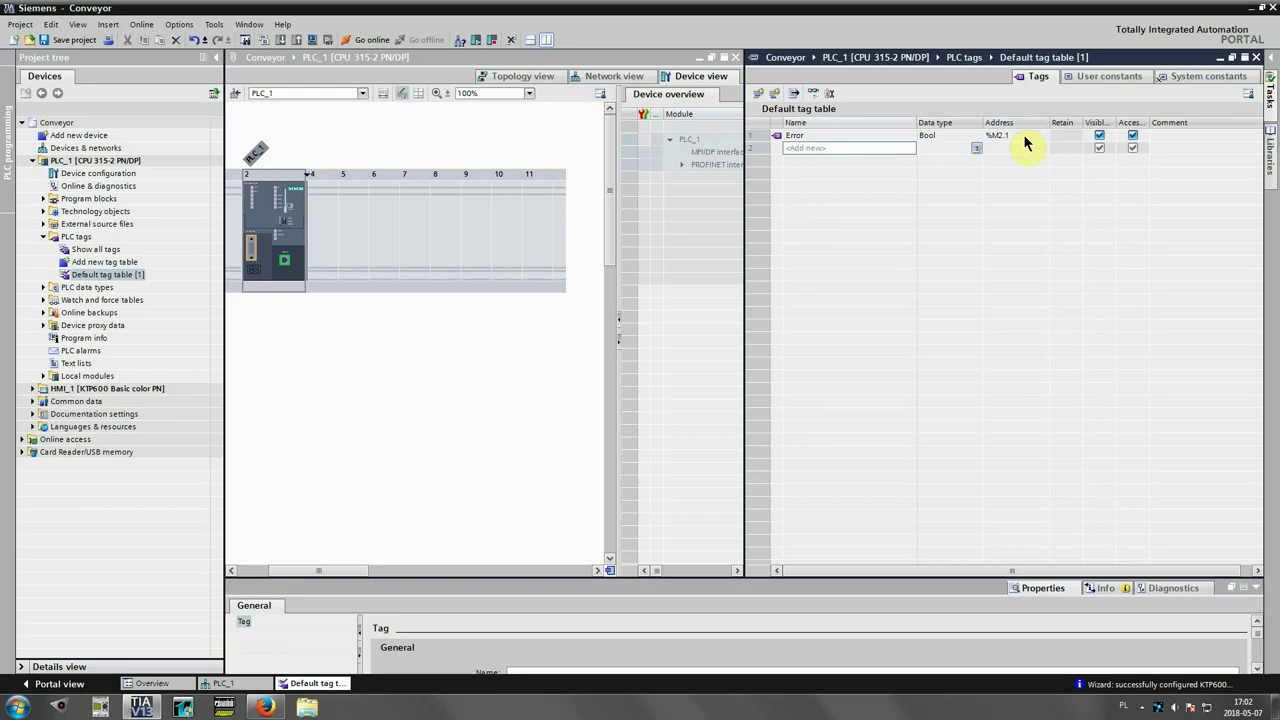
# - Add a Bool tag named SensorInput at address %I0.0 to the default tag table
pyautogui.write('SensorInput')
pyautogui.press('Return')
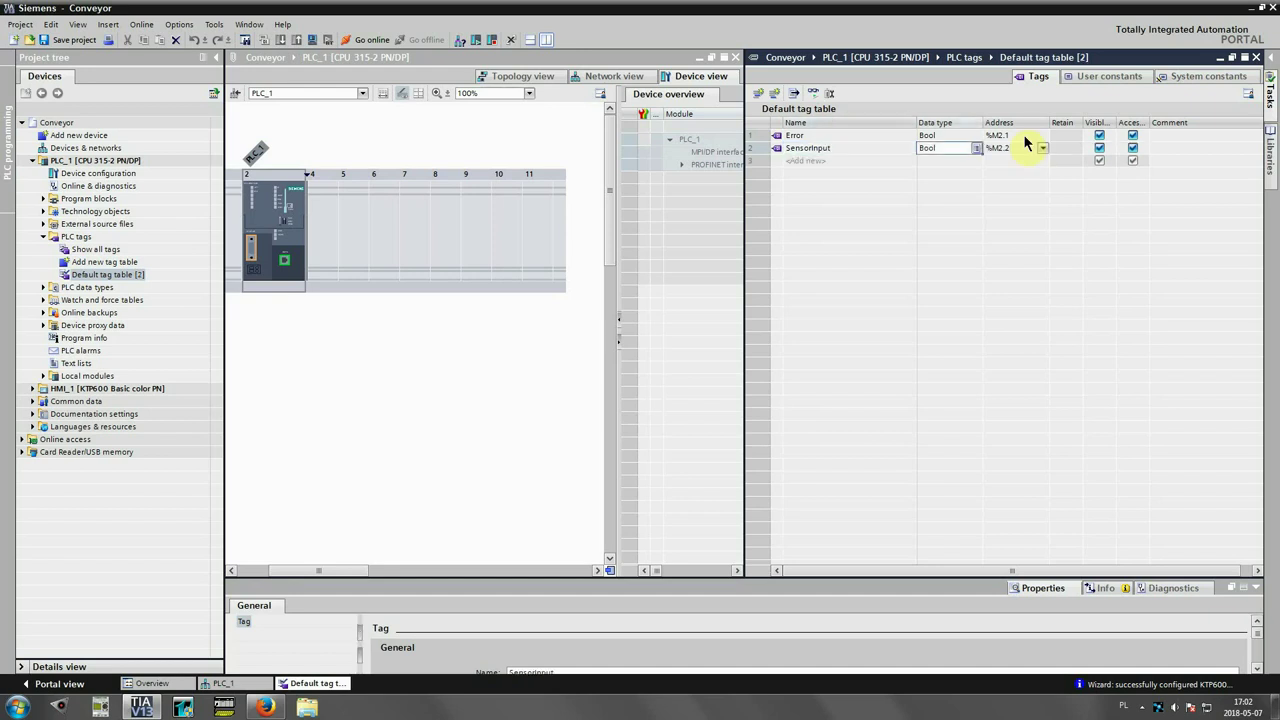
pyautogui.press('Return')
pyautogui.write('I')
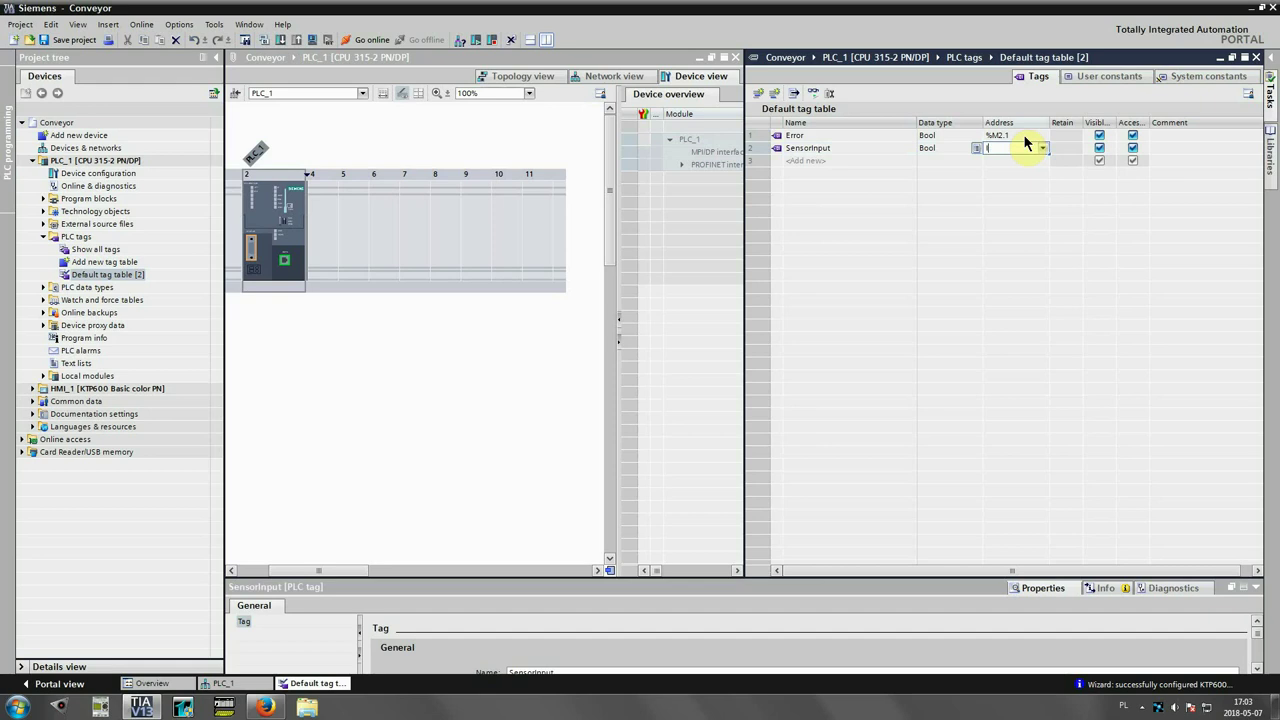
pyautogui.write('0.0')
pyautogui.press('Return')
# - Add a Bool tag named SensorInputSim at address %M10.0 to the default tag table
pyautogui.write('Se')
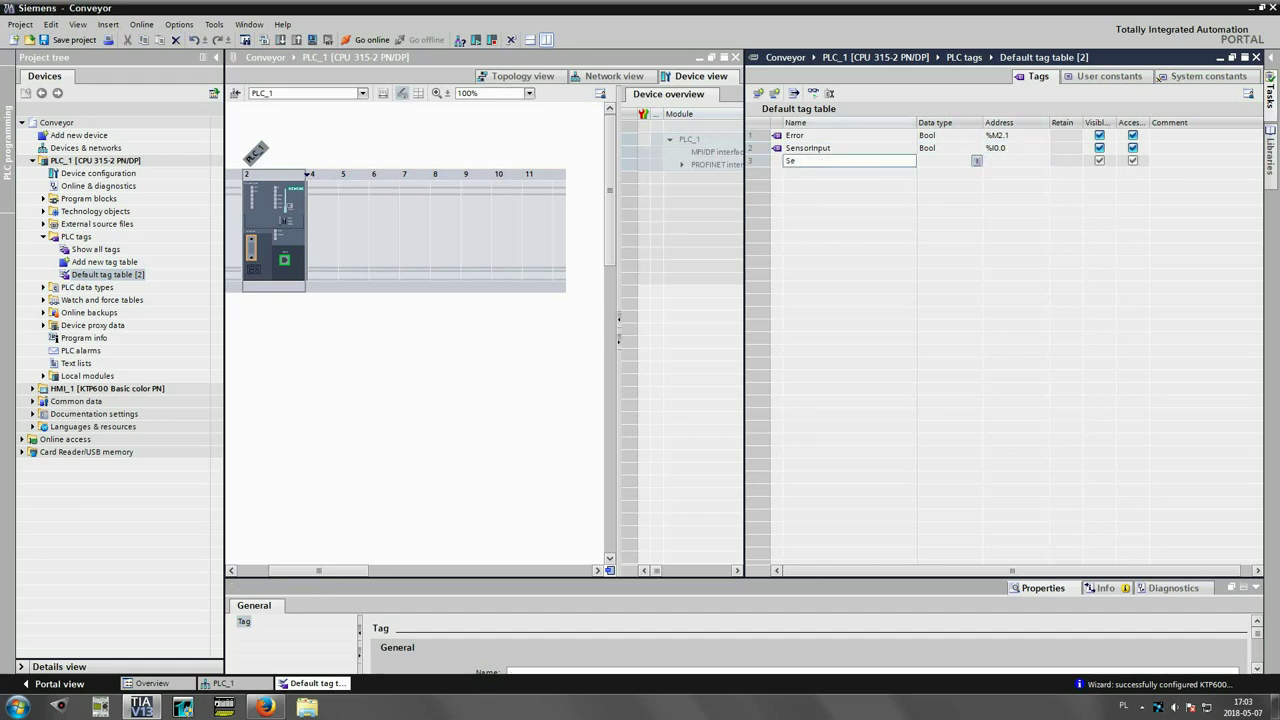
pyautogui.write('nsorInputSim')
pyautogui.click(1028, 160)
pyautogui.write('M')
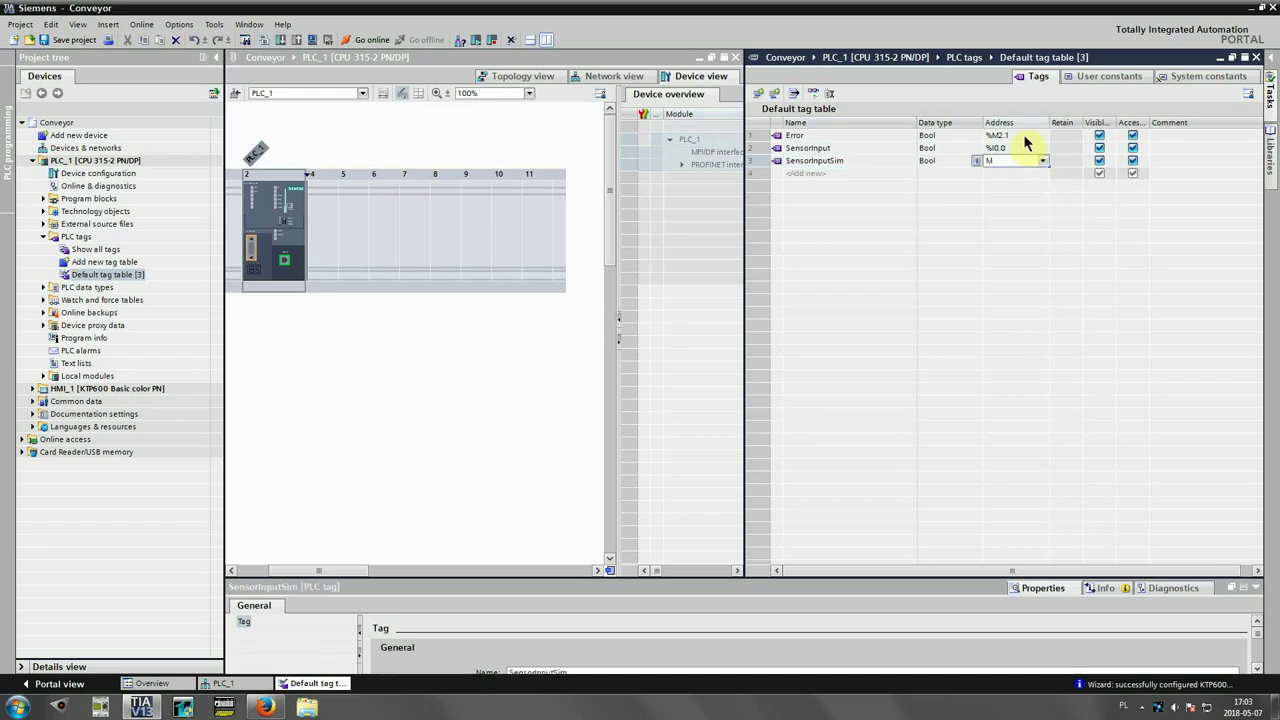
pyautogui.write('10.0')
pyautogui.press('Return')
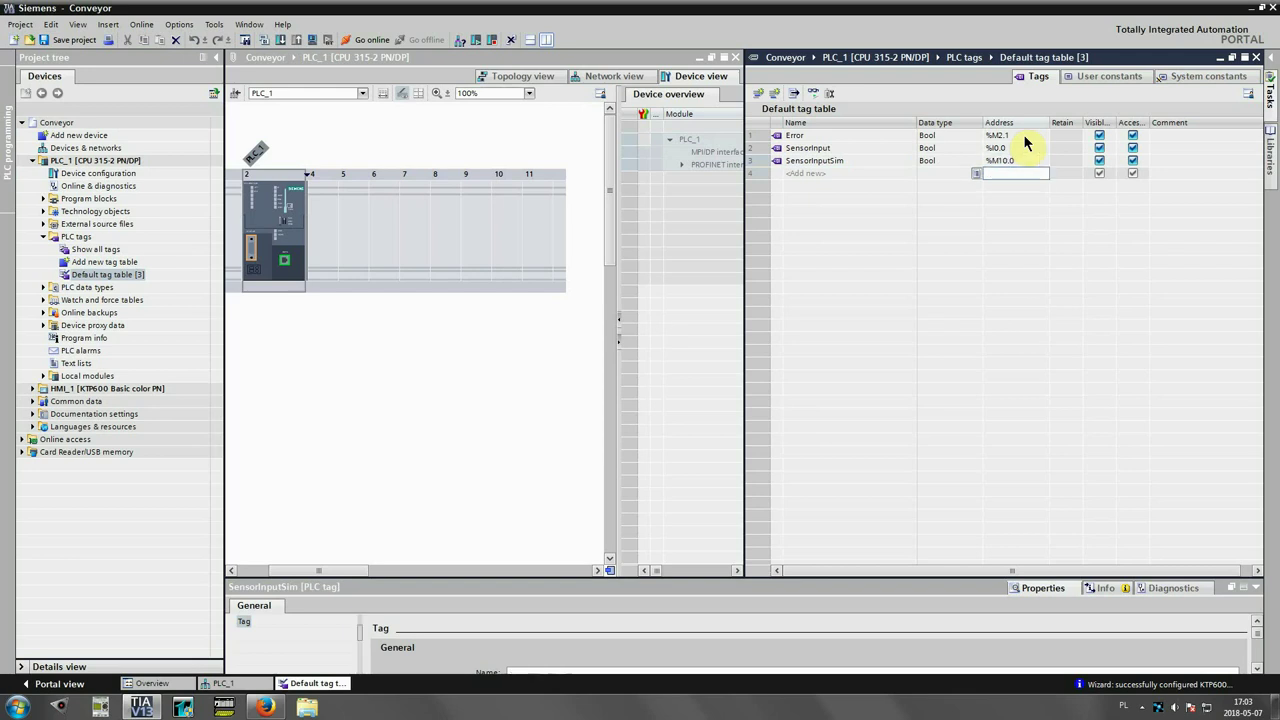
# - Add a Bool tag named SensorInputMarker at address %M20.0 to the default tag table
pyautogui.write('Sens')
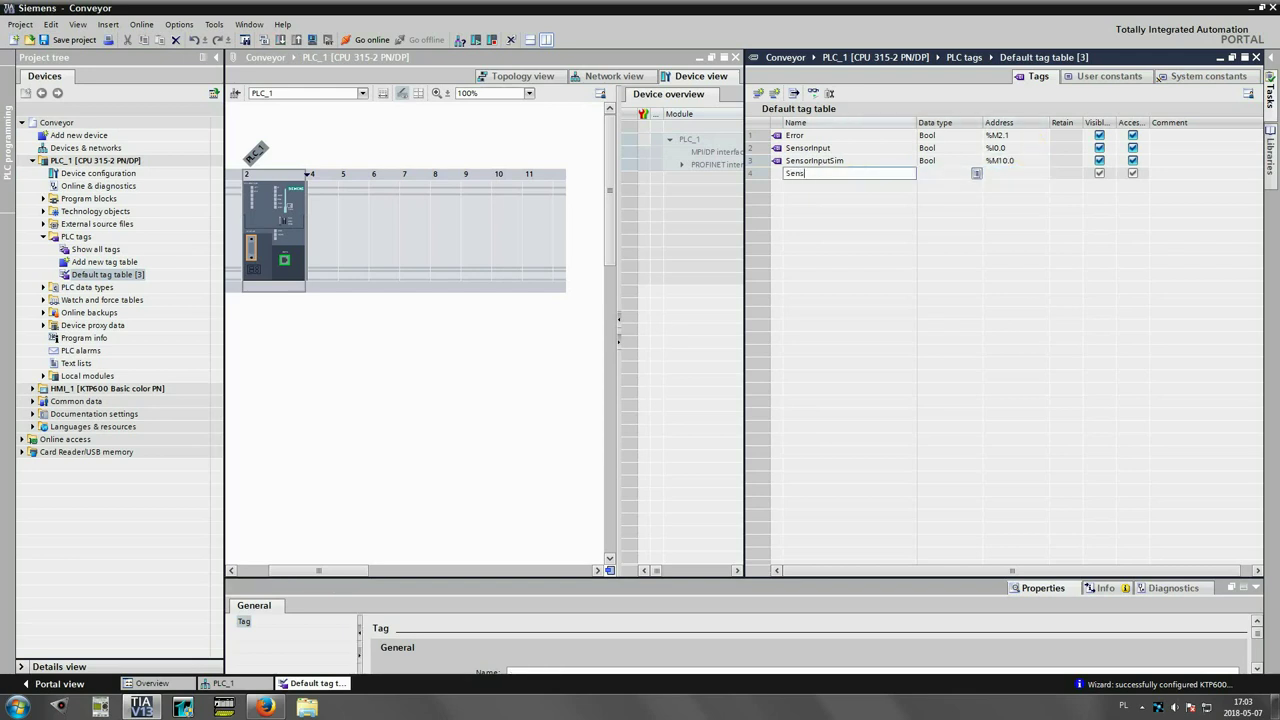
pyautogui.write('orInputMarker')
pyautogui.press('Tab')
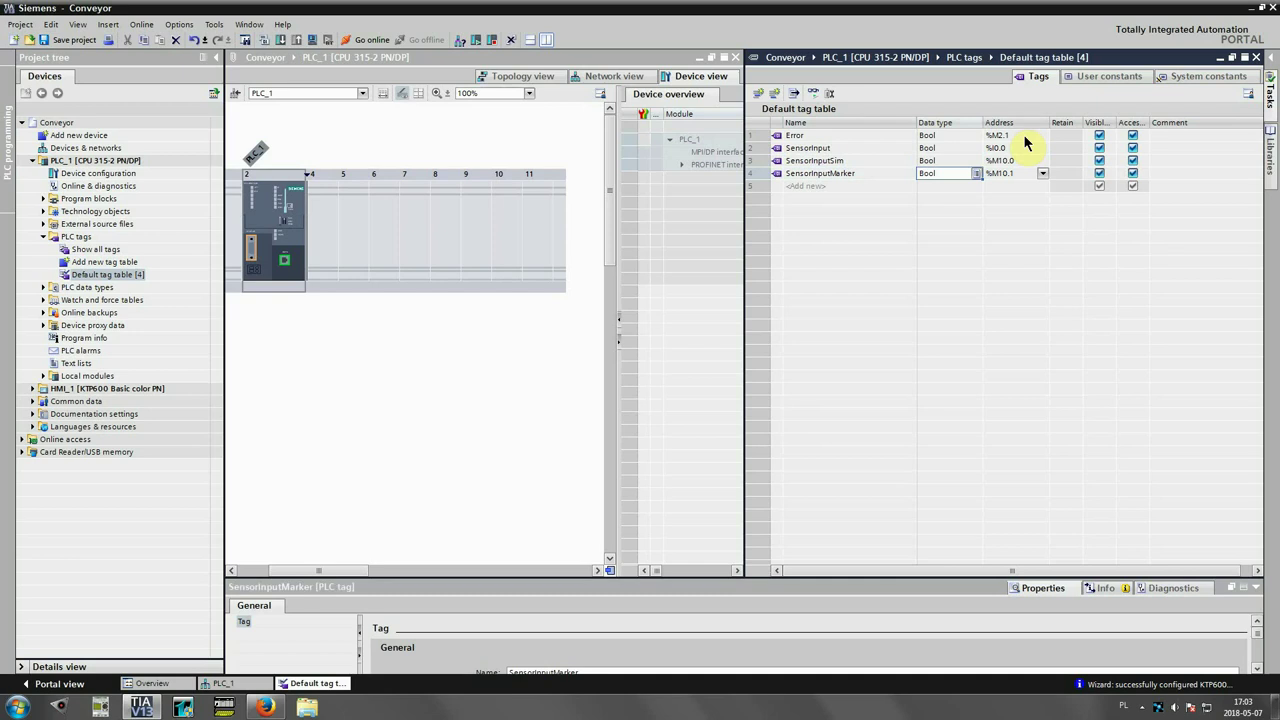
pyautogui.press('Tab')
pyautogui.write('M')
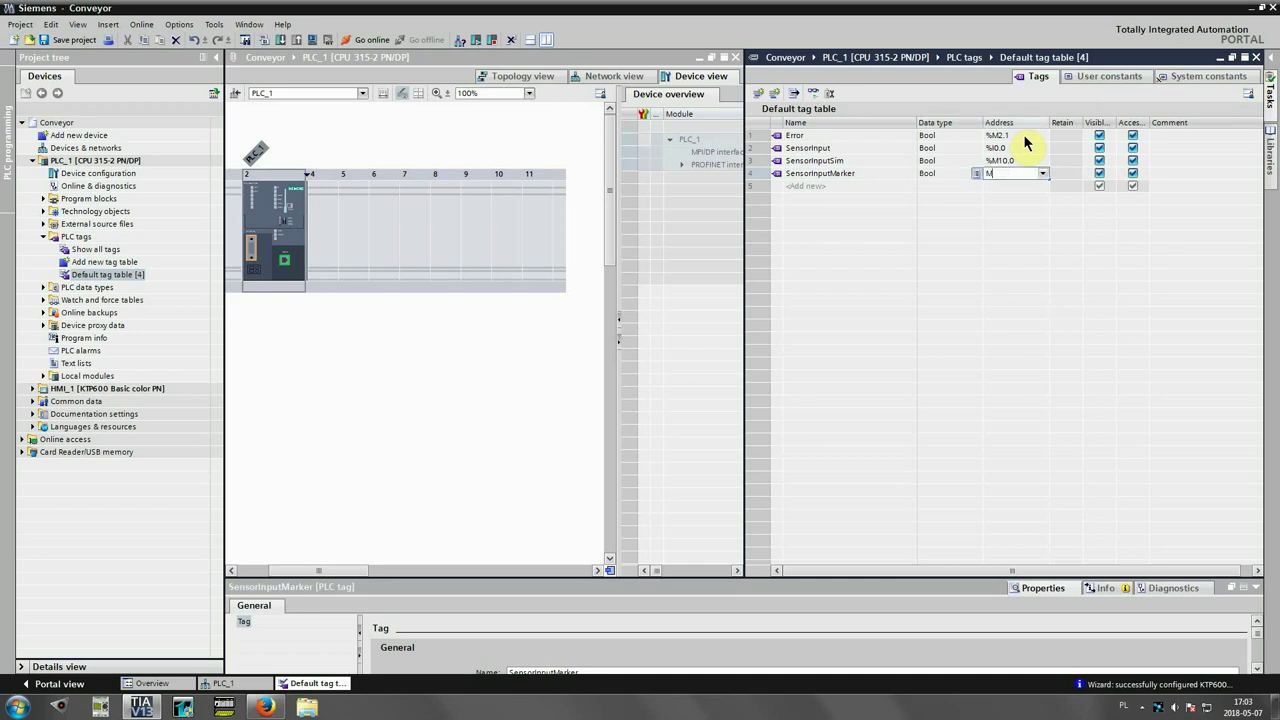
pyautogui.write('20.')
pyautogui.press('Return')
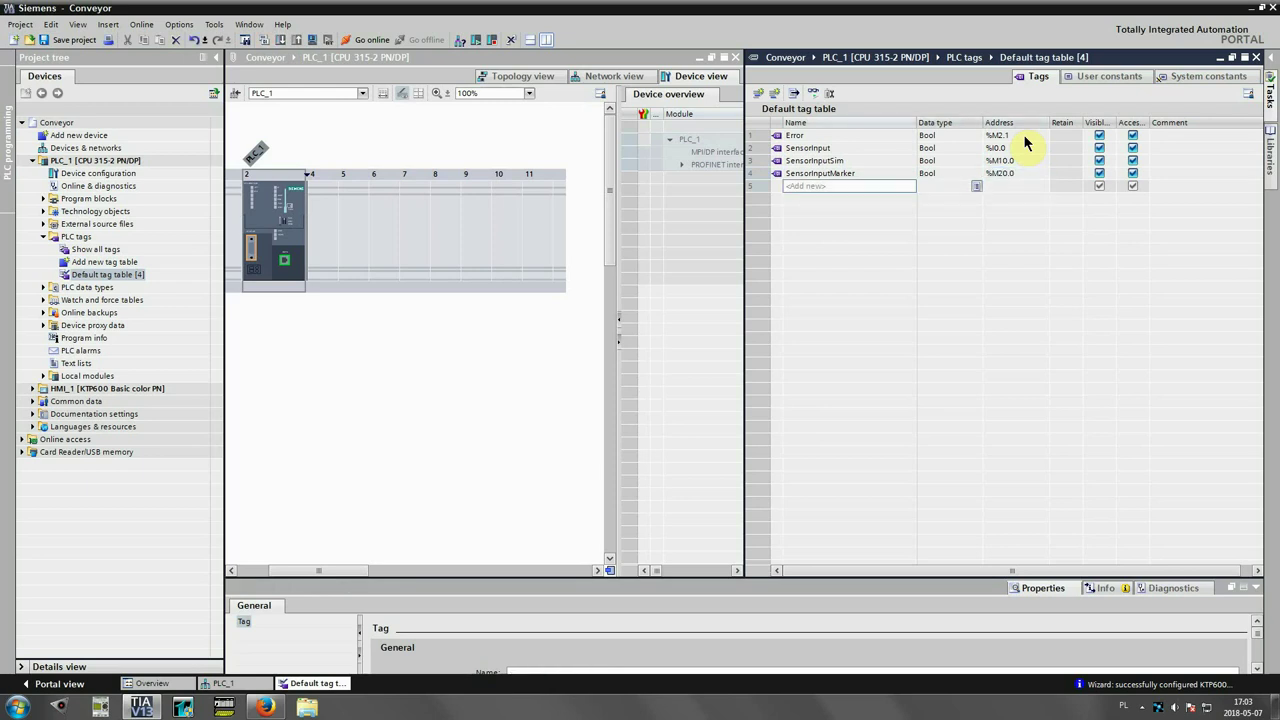
# - Add a Bool tag named SensorOutput at address %I0.1 to the default tag table
pyautogui.write('Sensor')
pyautogui.write('Output')
pyautogui.press('Tab')
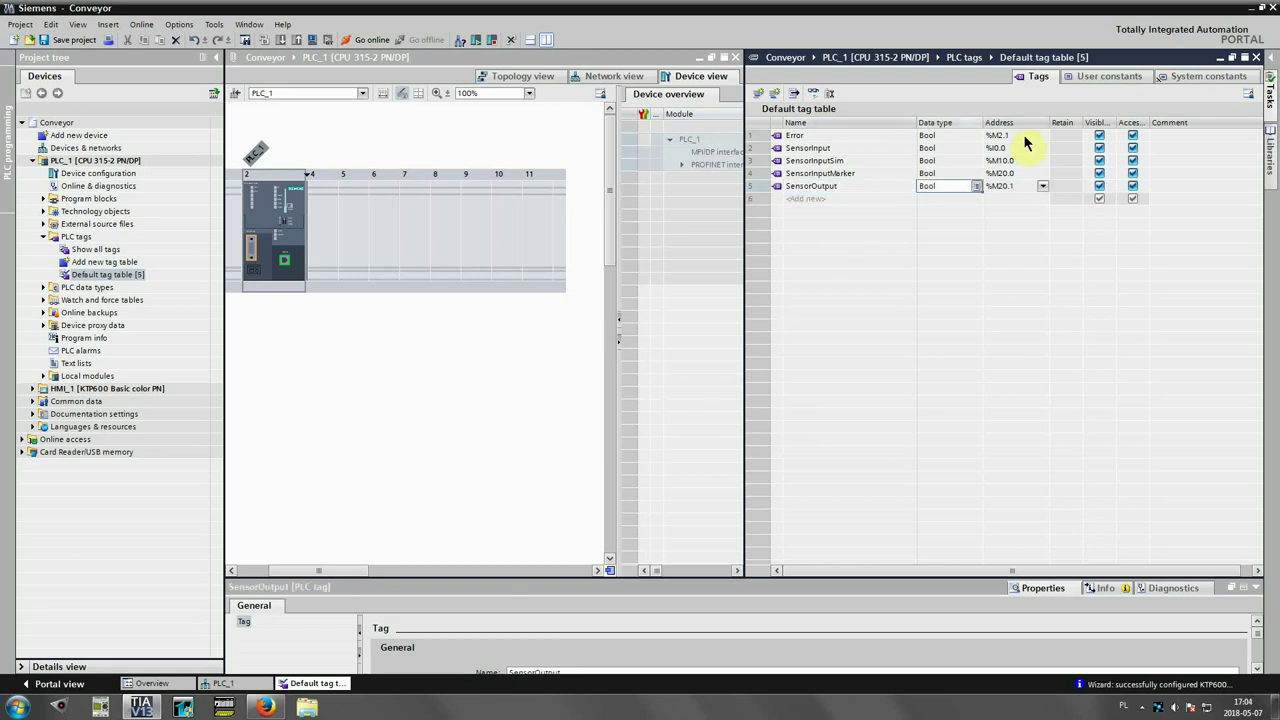
pyautogui.press('Tab')
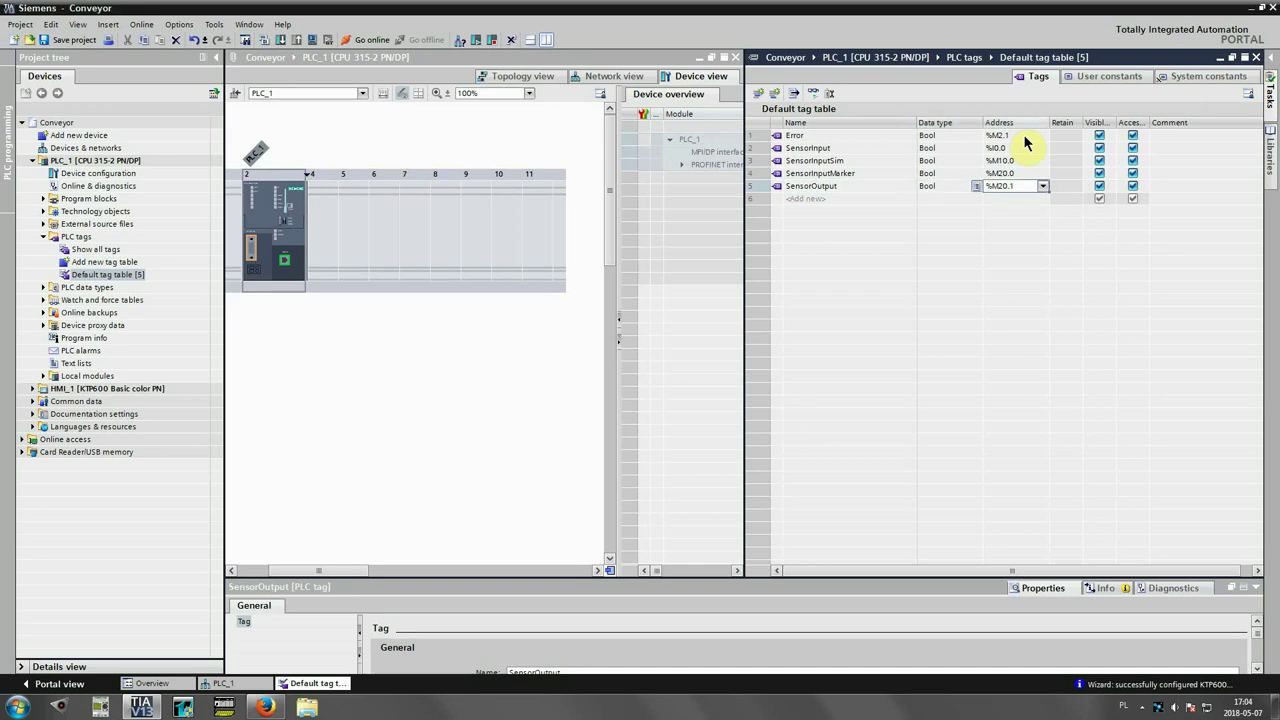
pyautogui.write('I0.1')
pyautogui.press('Return')
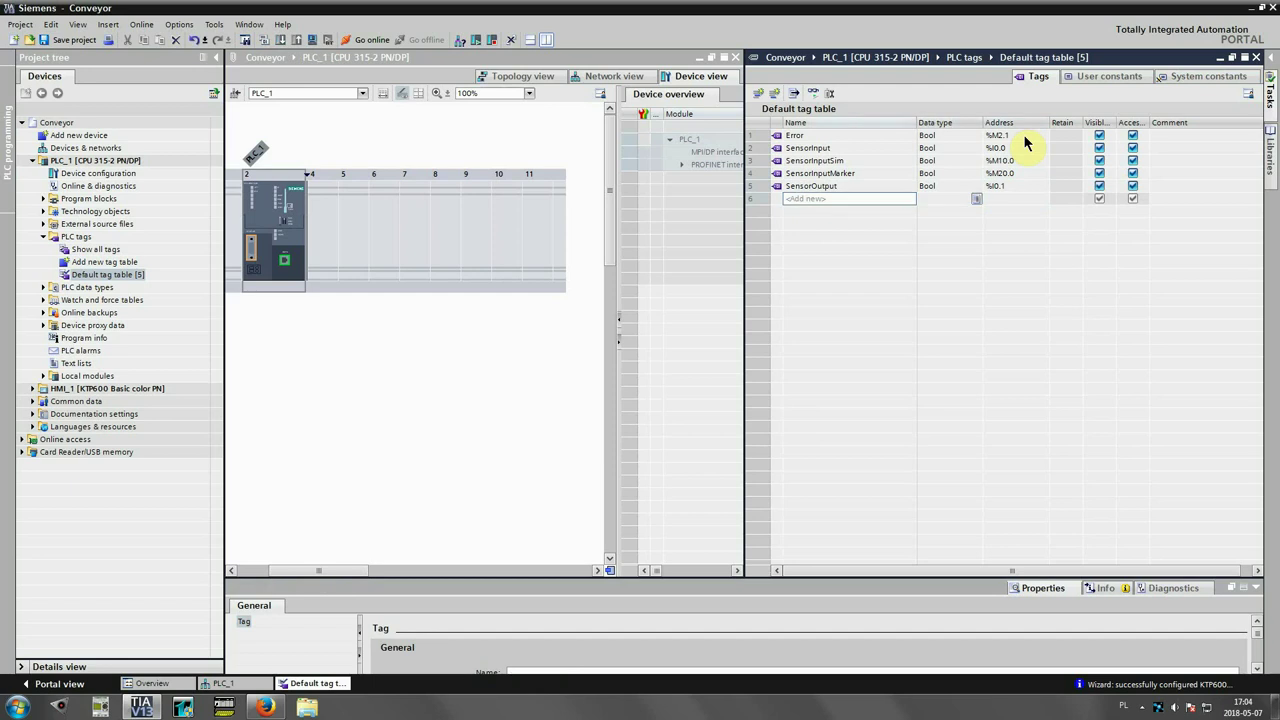
# - Add a Bool tag named SensorOutputSim at address %M10.1 to the default tag table
pyautogui.write('SensorOutputSim')
pyautogui.press('Tab')
pyautogui.press('Tab')
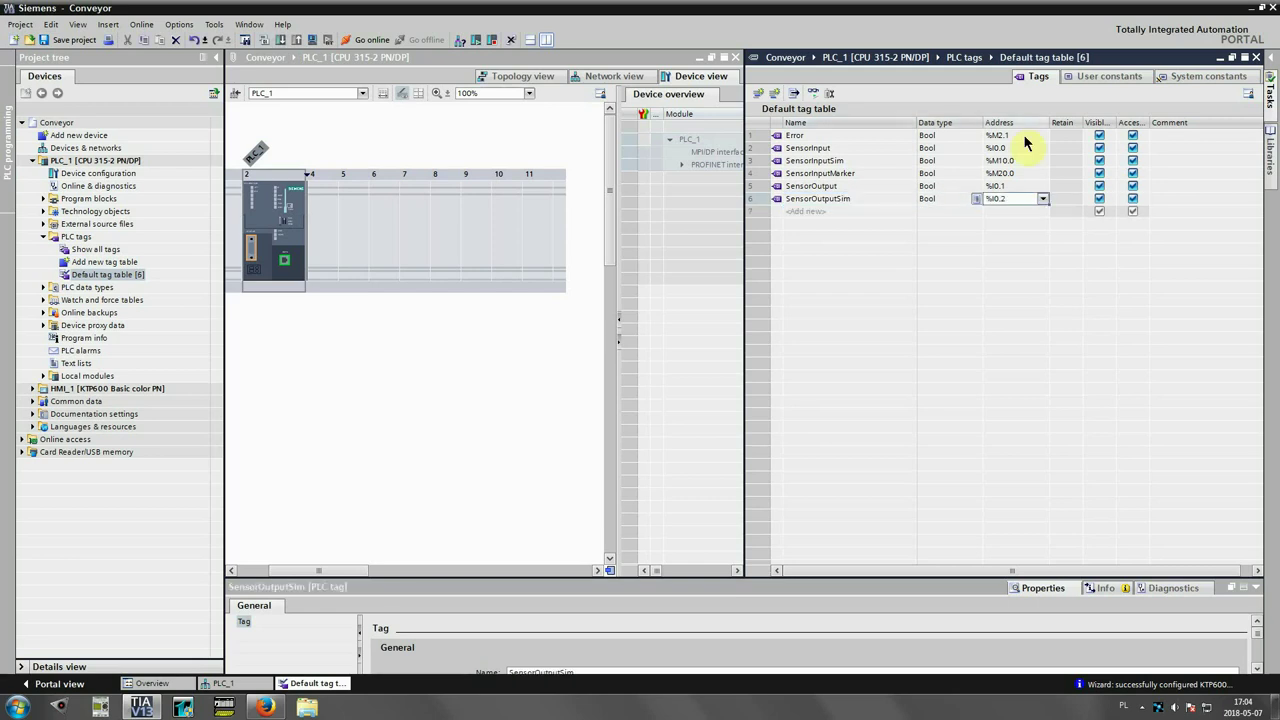
pyautogui.write('M10.1')
pyautogui.press('Return')
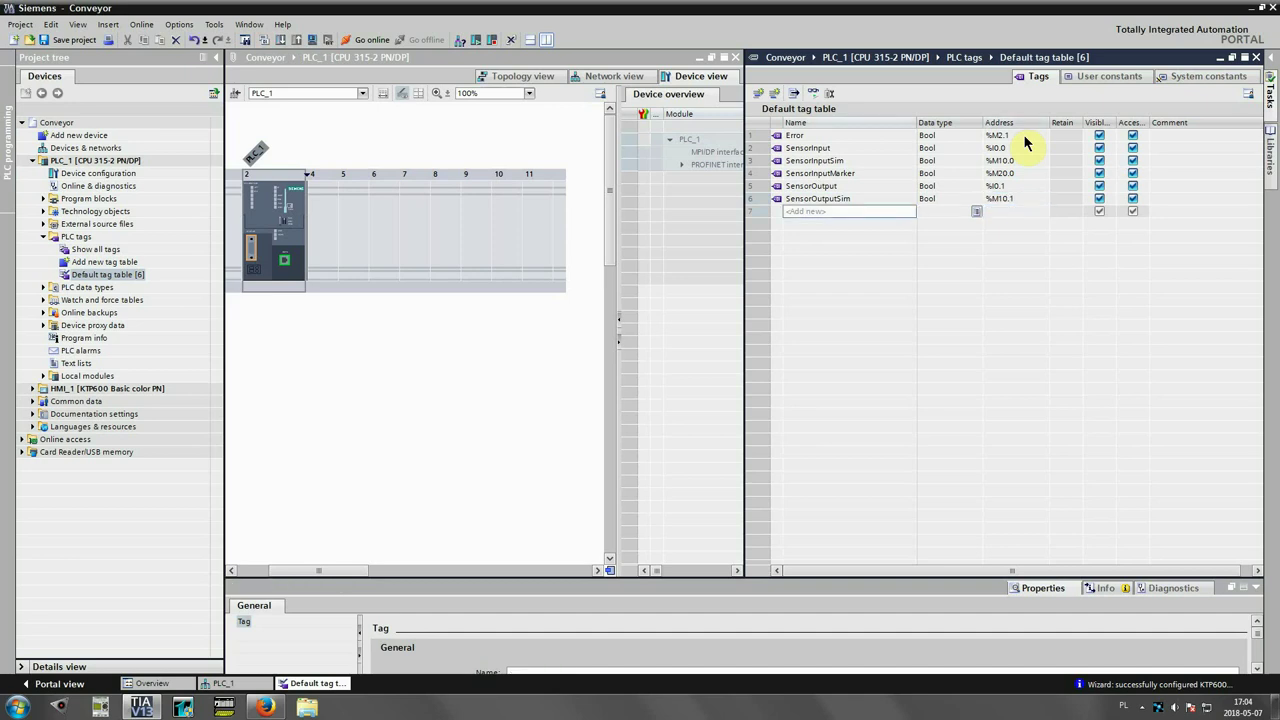
# - Add a Bool tag named SensorOutputMarker at address %M20.1 to the default tag table
pyautogui.press('F2')
pyautogui.write('SensorOutputMarker')
pyautogui.click(1036, 211)
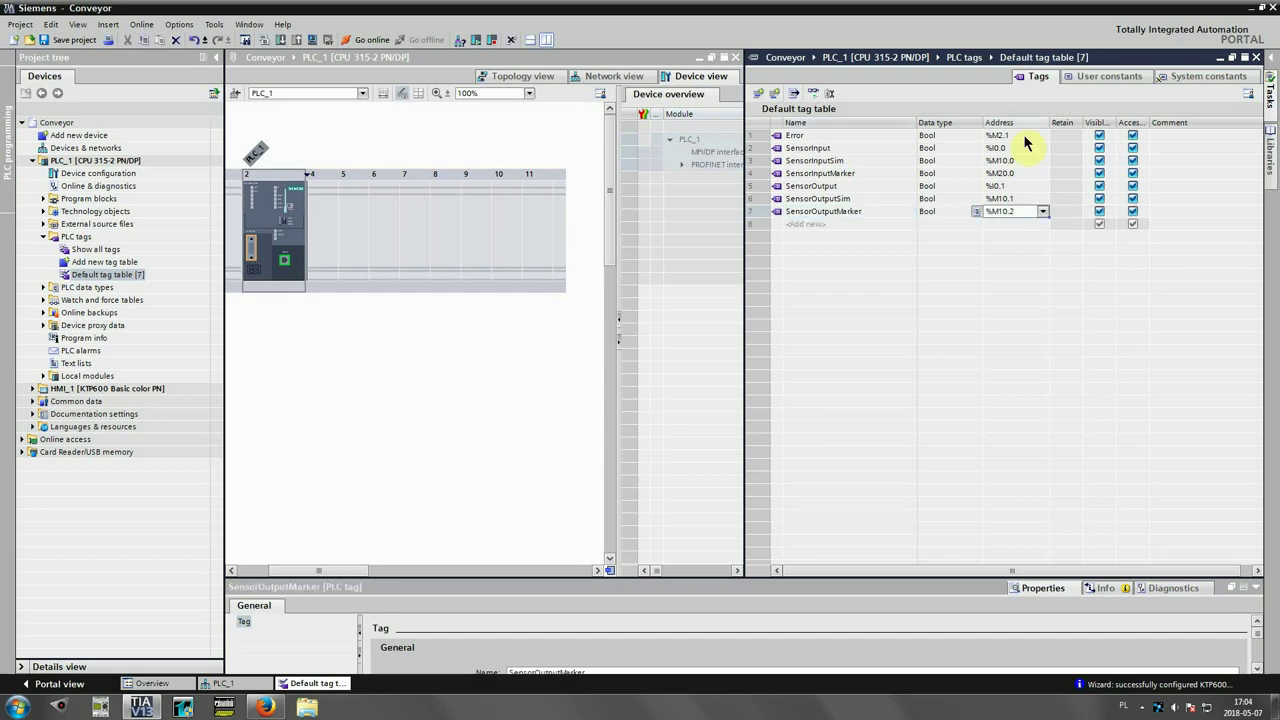
pyautogui.write('M20.1')
pyautogui.press('Return')
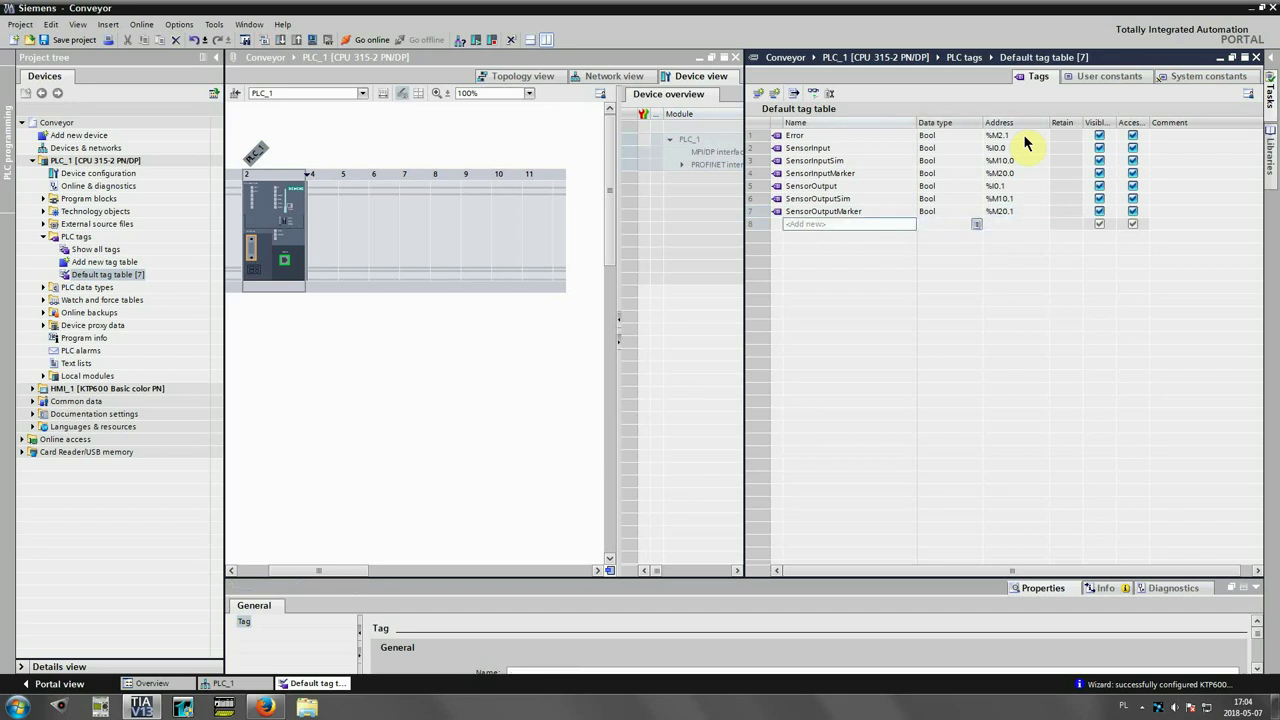
# - Add a tag named ETtime with data type Time at address %MD150 to the default tag table
pyautogui.write('E1')
pyautogui.write('ime')
pyautogui.press('Return')
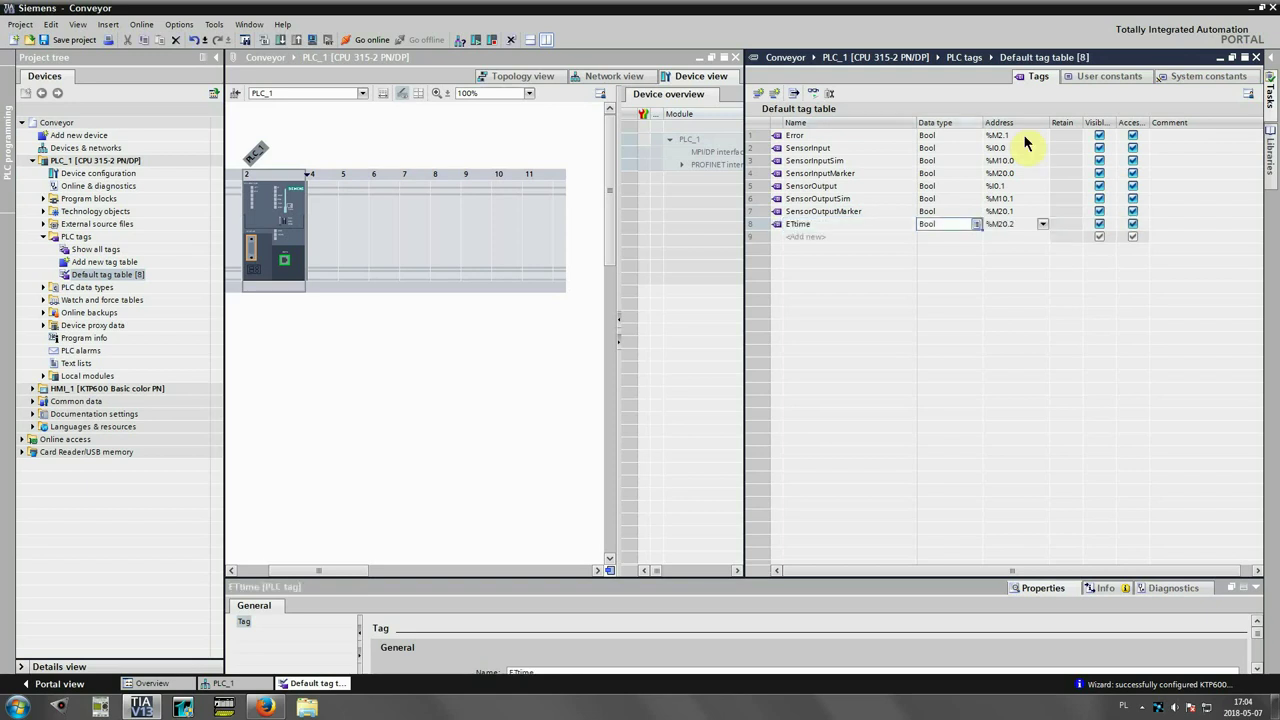
pyautogui.write('Time')
pyautogui.press('Return')
pyautogui.press('Tab')
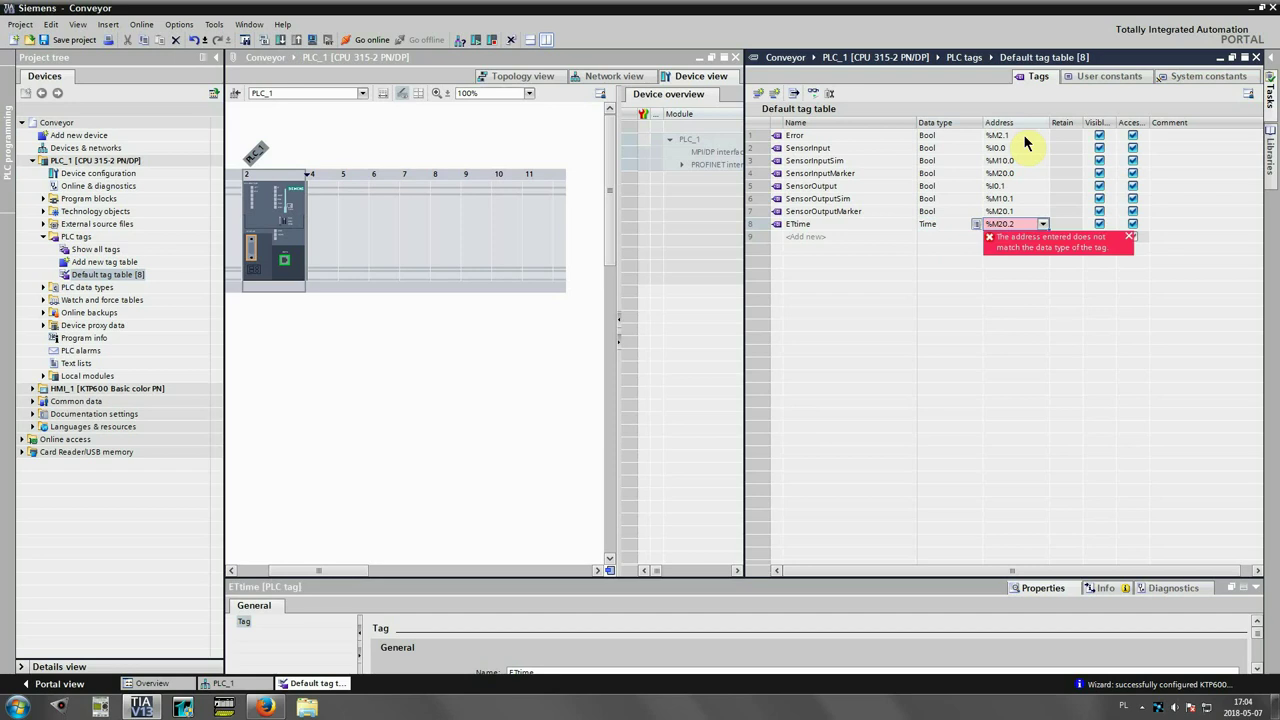
pyautogui.write('MD')
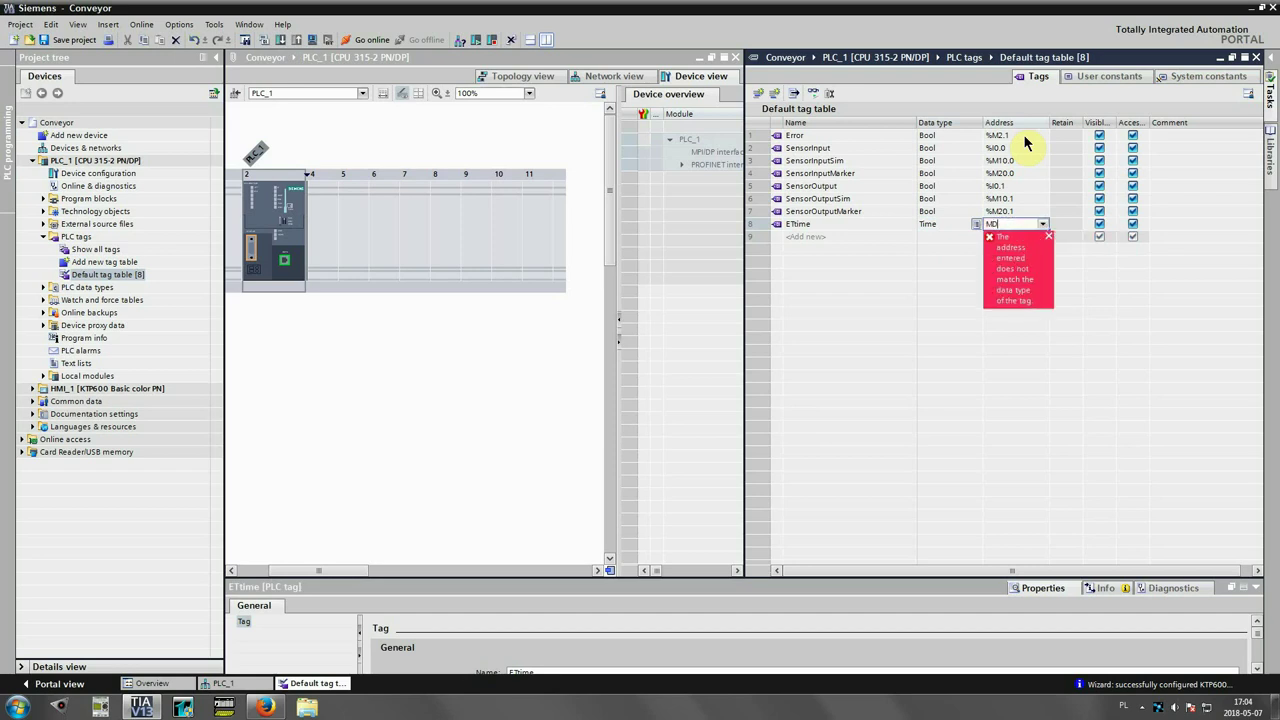
pyautogui.write('150')
pyautogui.press('Return')
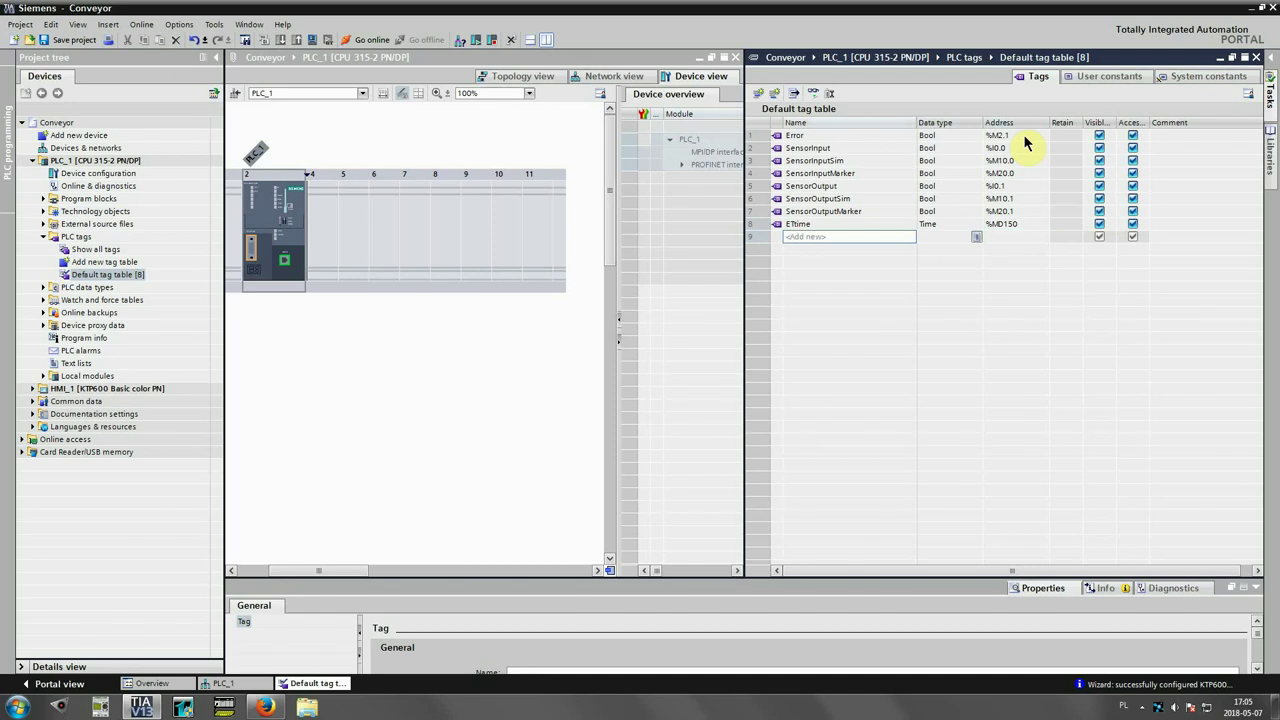
# - Add a tag named LightRed to the default tag table and enter Q0.3 as its address
pyautogui.write('LightRed')
pyautogui.press('Tab')
pyautogui.press('Tab')
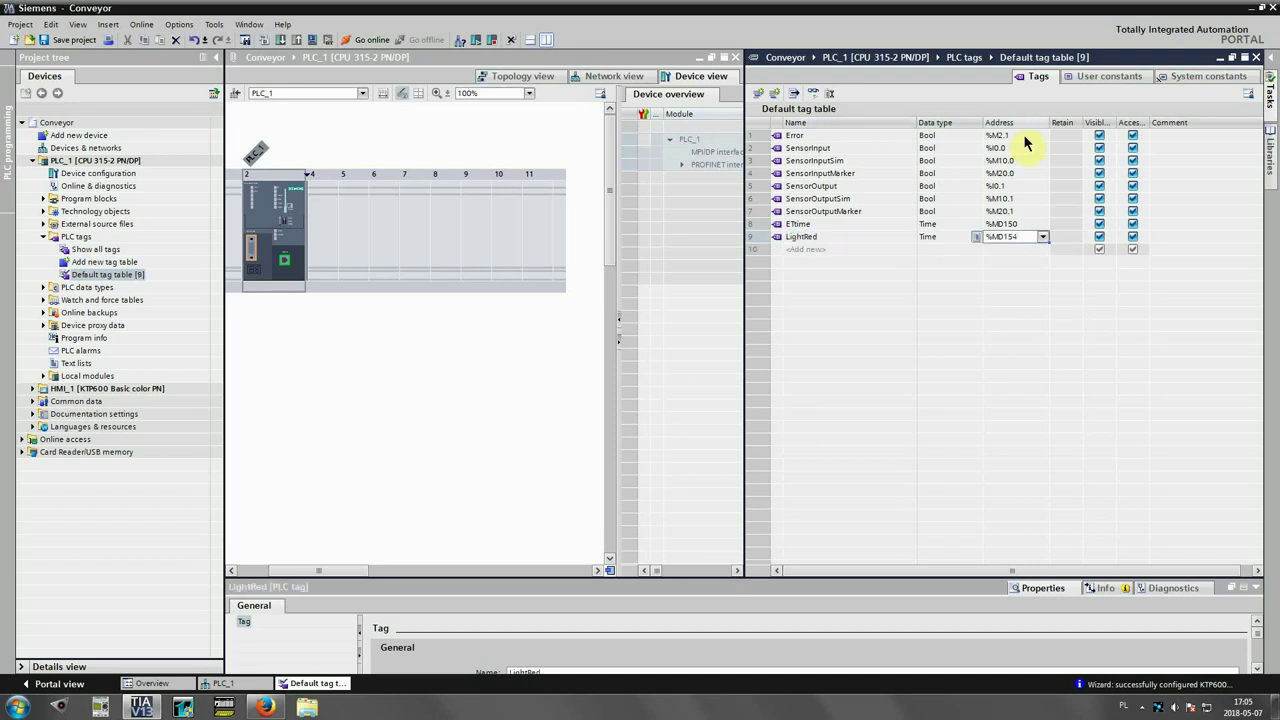
pyautogui.write('Q0.3')
pyautogui.press('Return')
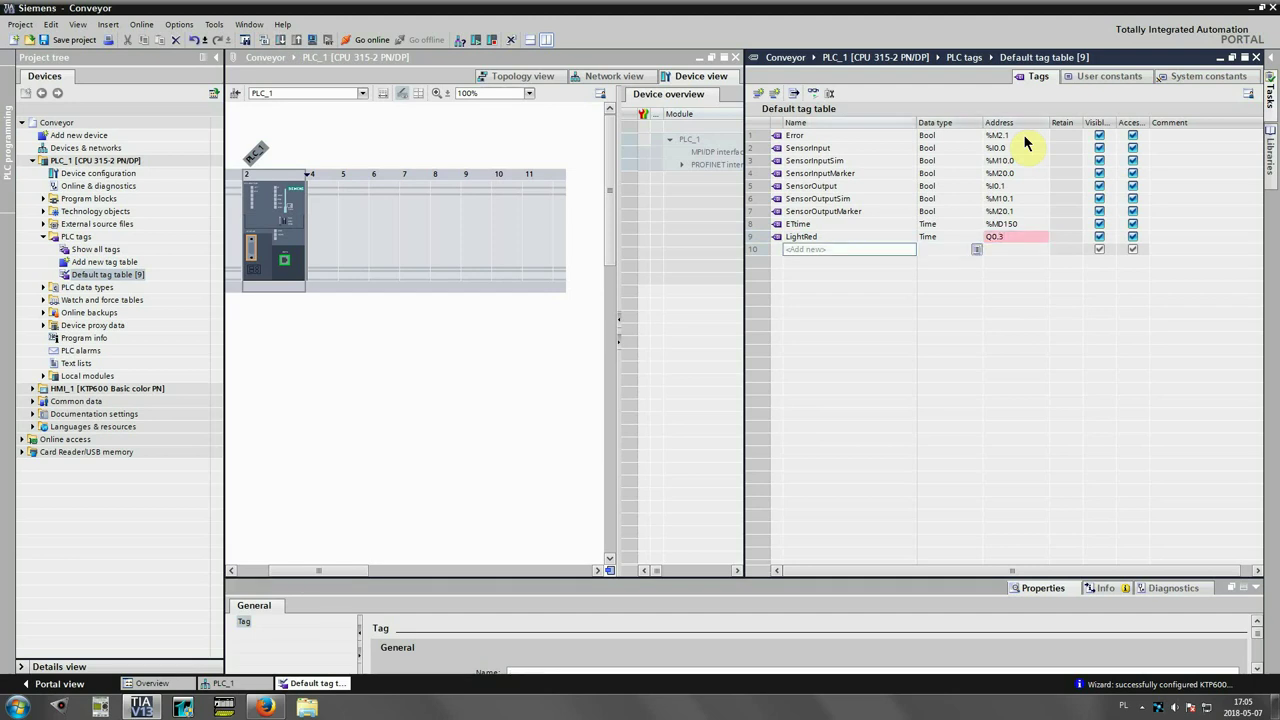
# - Try to re-enter the LightRed tag's address as %Q.3
pyautogui.press('Up')
pyautogui.press('Tab')
pyautogui.press('Tab')
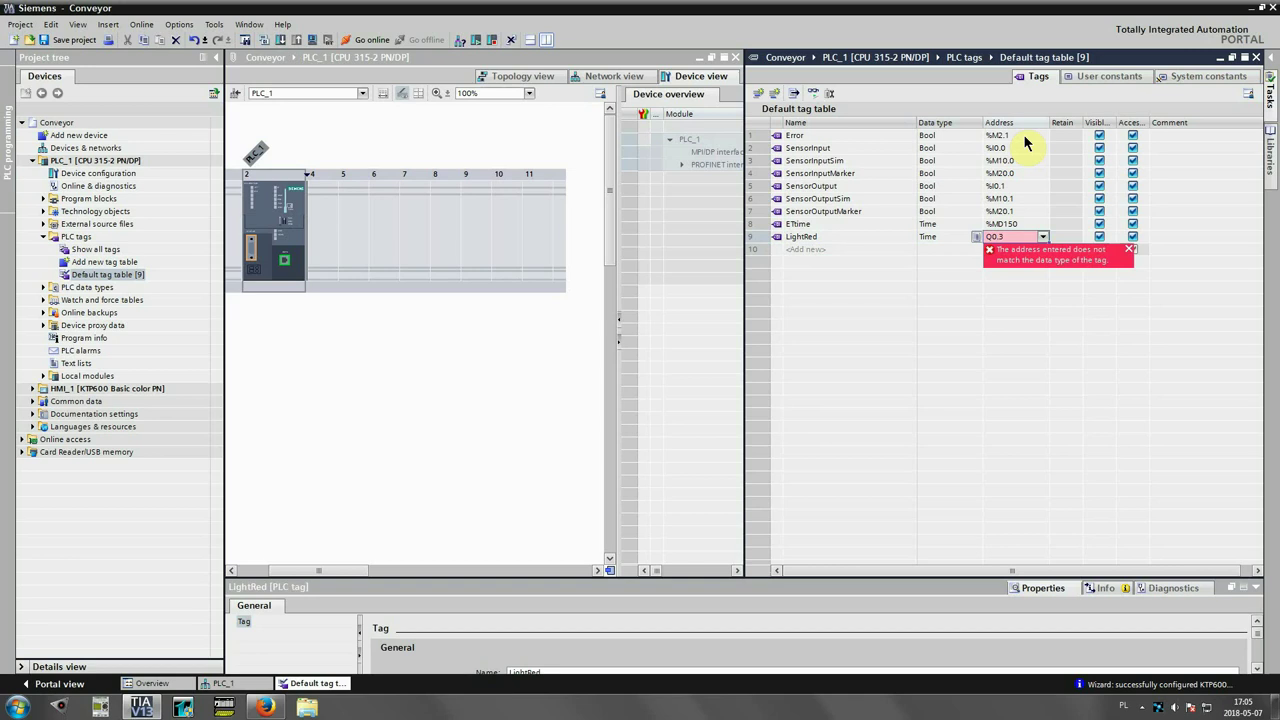
pyautogui.write('%Q')
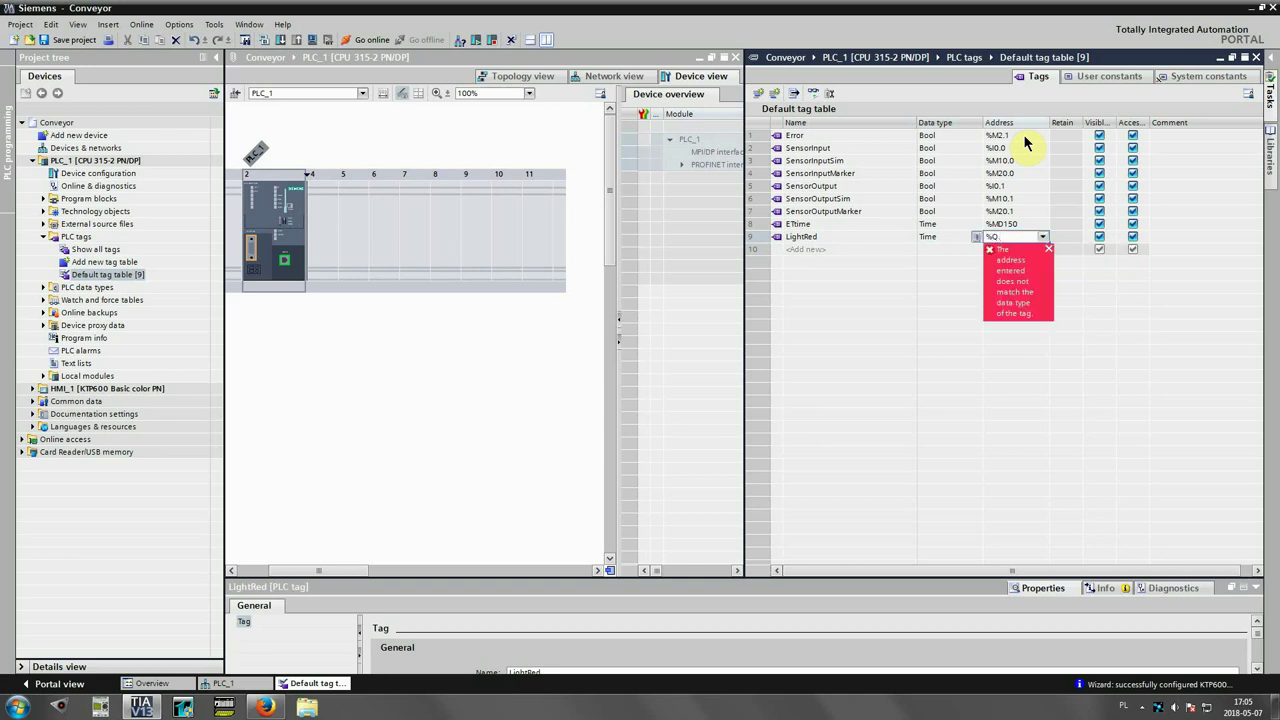
pyautogui.write('0.3')
pyautogui.press('Return')
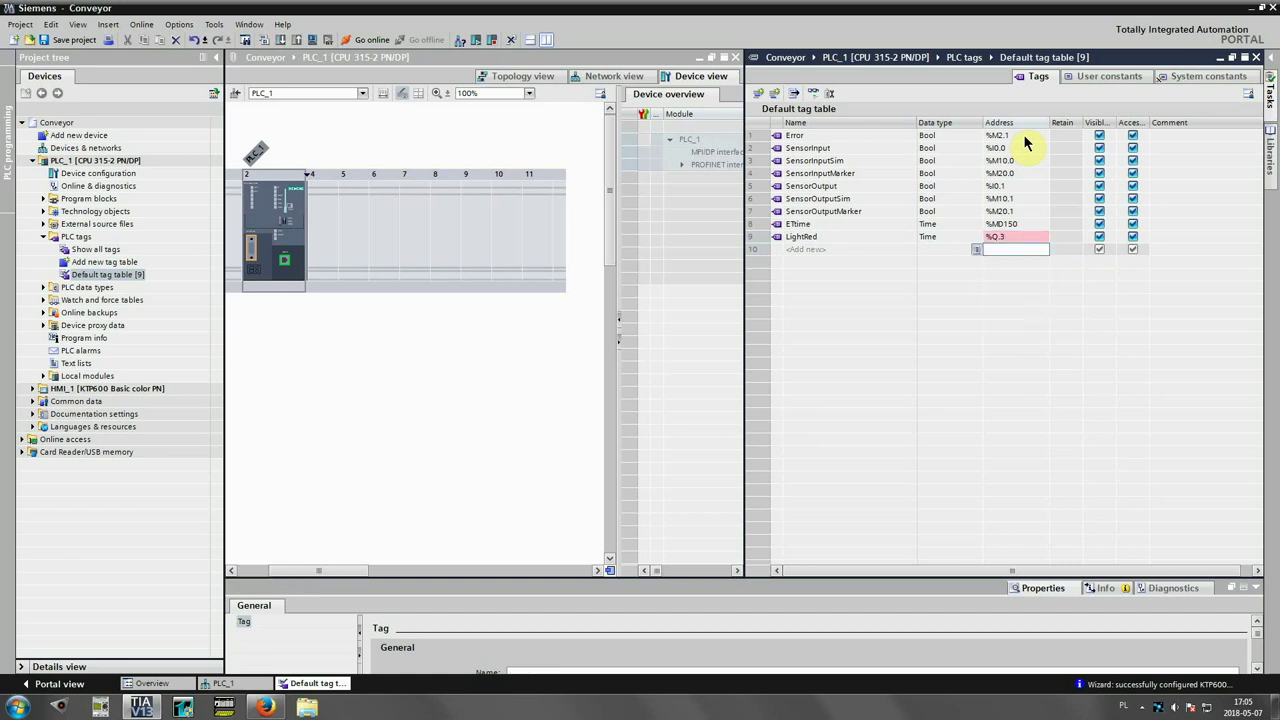
# - Change the LightRed tag's data type to Bool and set its address to %Q0.3
pyautogui.hotkey('shift', 'Tab')
pyautogui.write('Bool')
pyautogui.press('Return')
pyautogui.press('Up')
pyautogui.press('Tab')
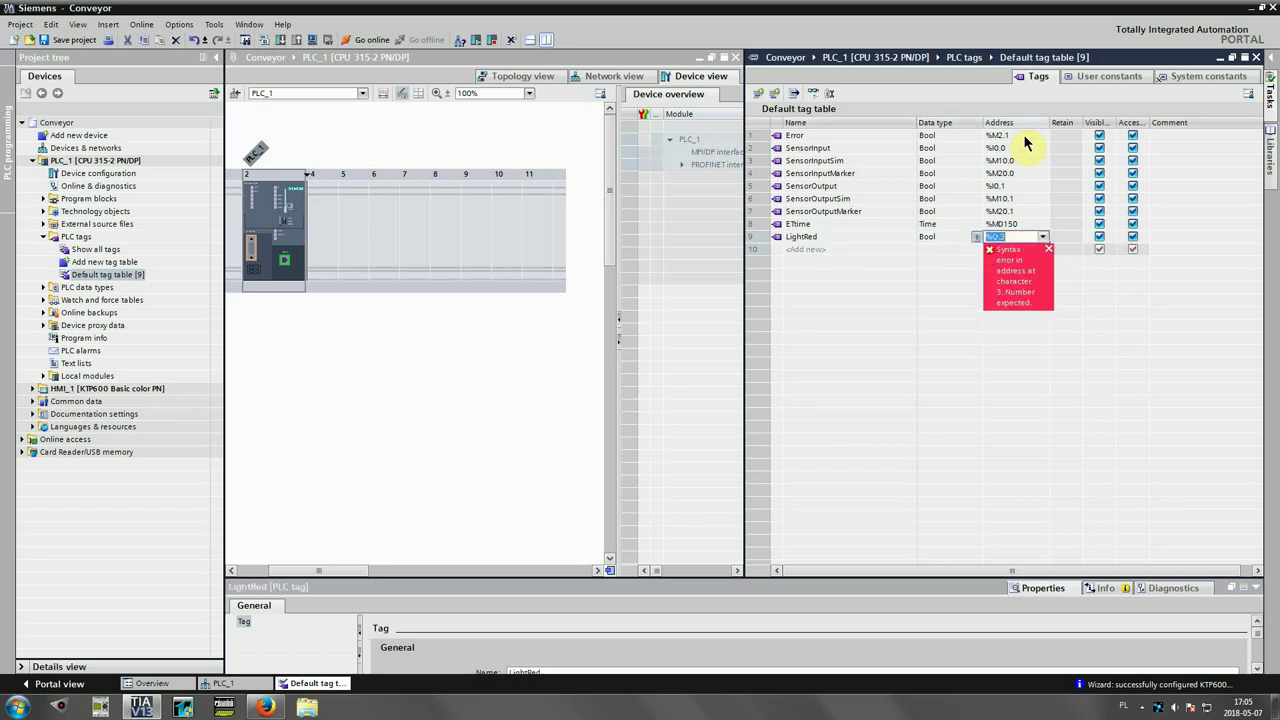
pyautogui.press('Return')
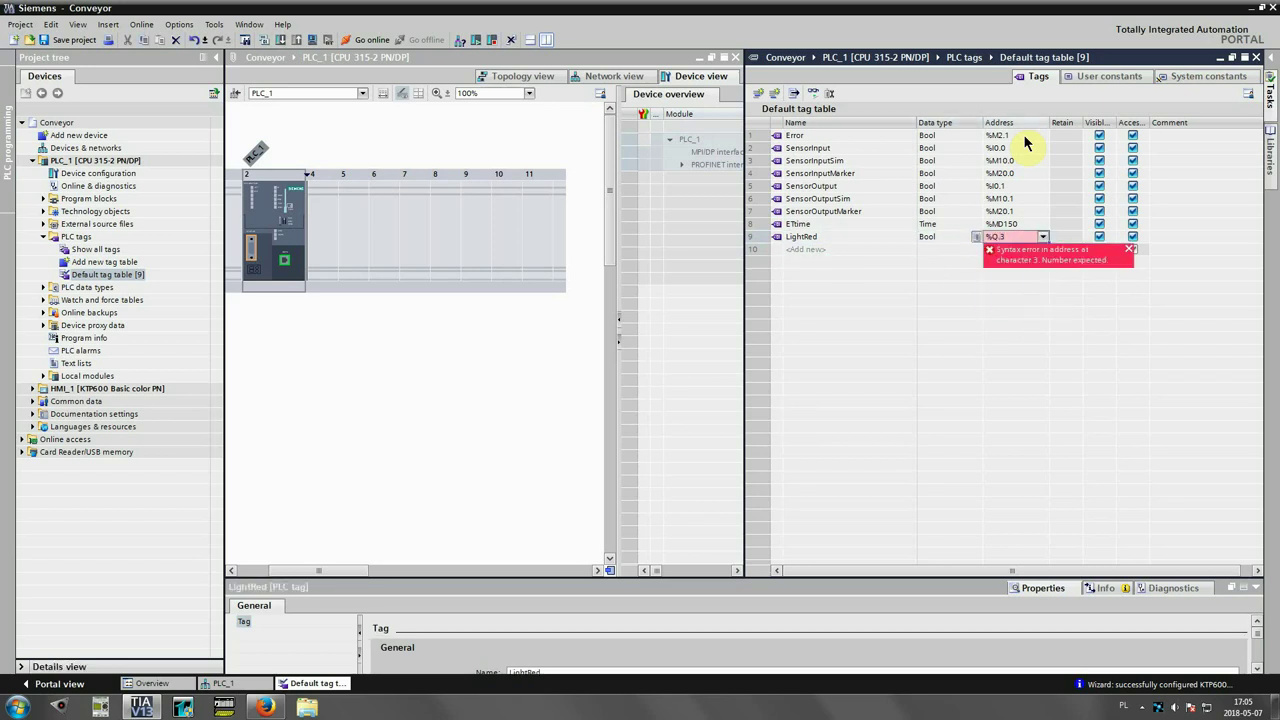
pyautogui.write('Q0.4')
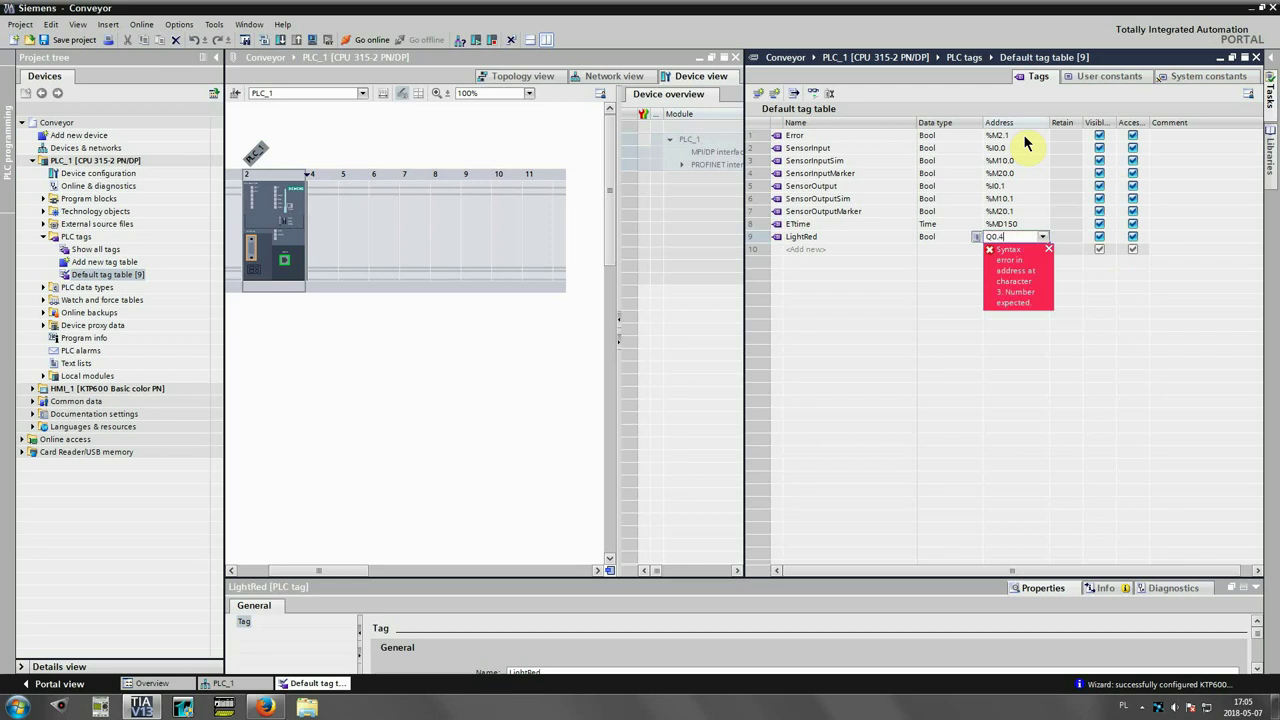
pyautogui.press('Return')
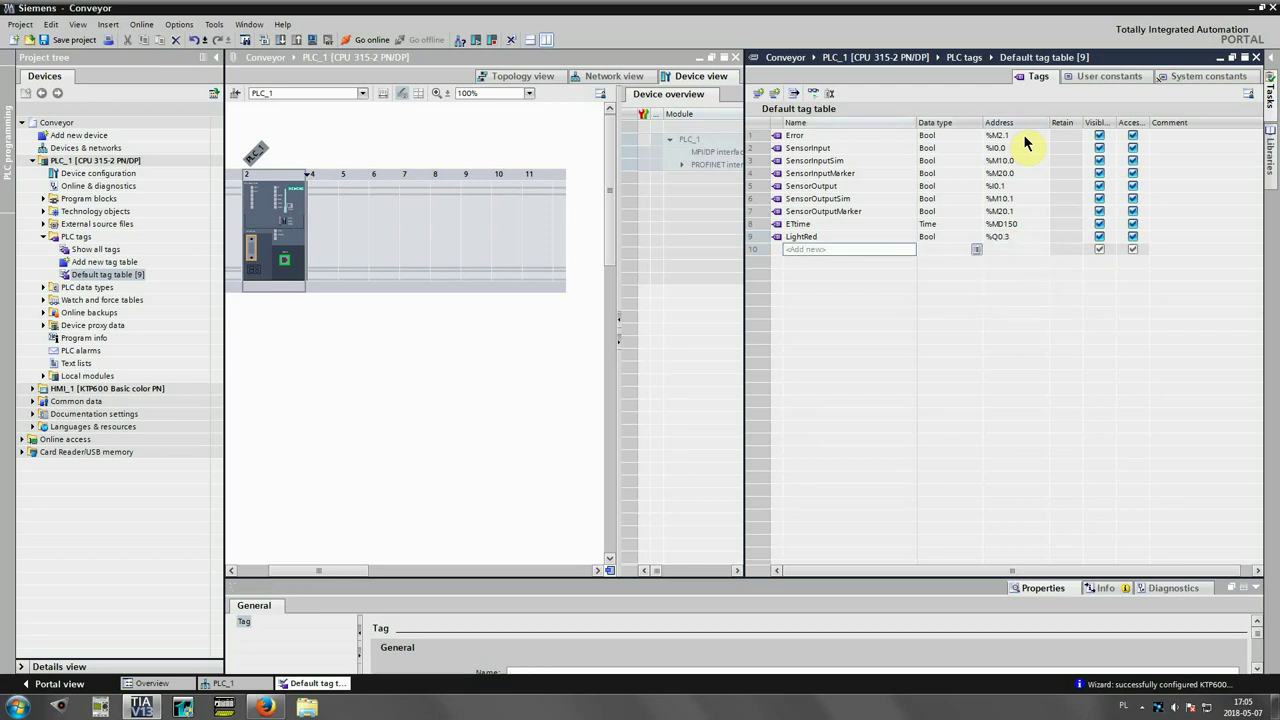
# - Add a Bool tag named LightRedSim at address %M30.3 to the default tag table
pyautogui.write('LightRedSim')
pyautogui.press('Return')
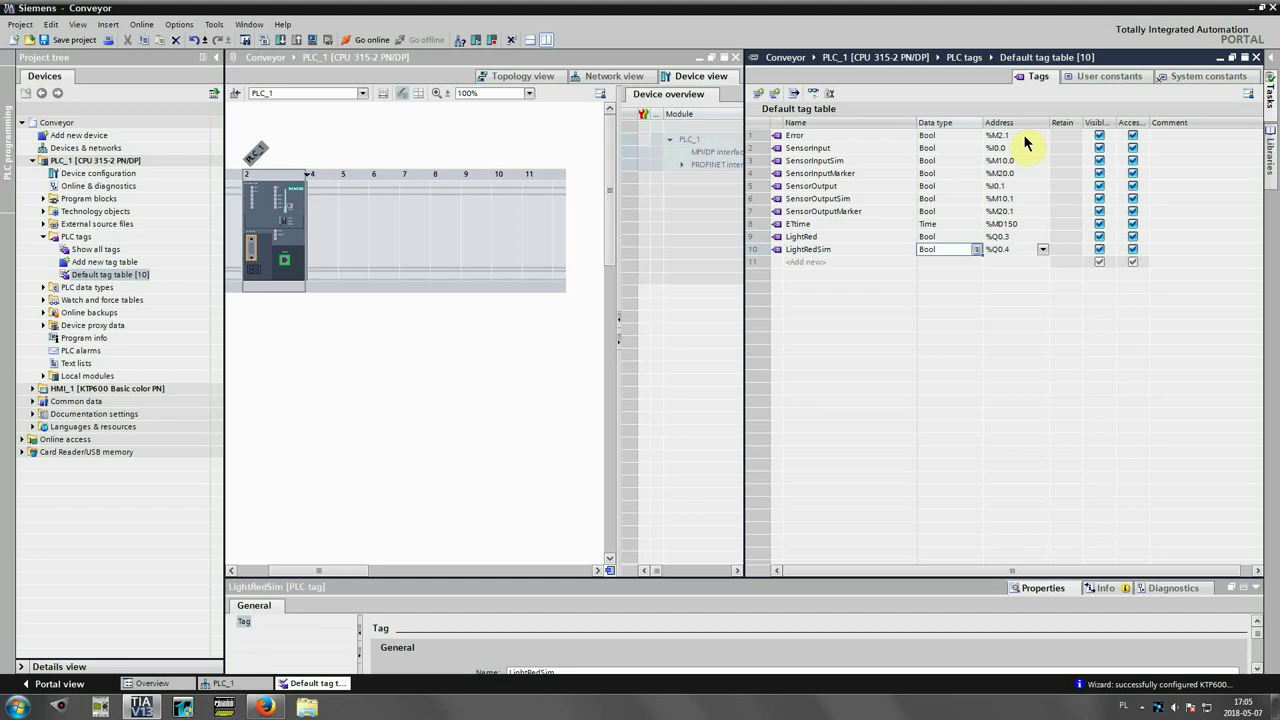
pyautogui.press('Tab')
pyautogui.write('M30.3')
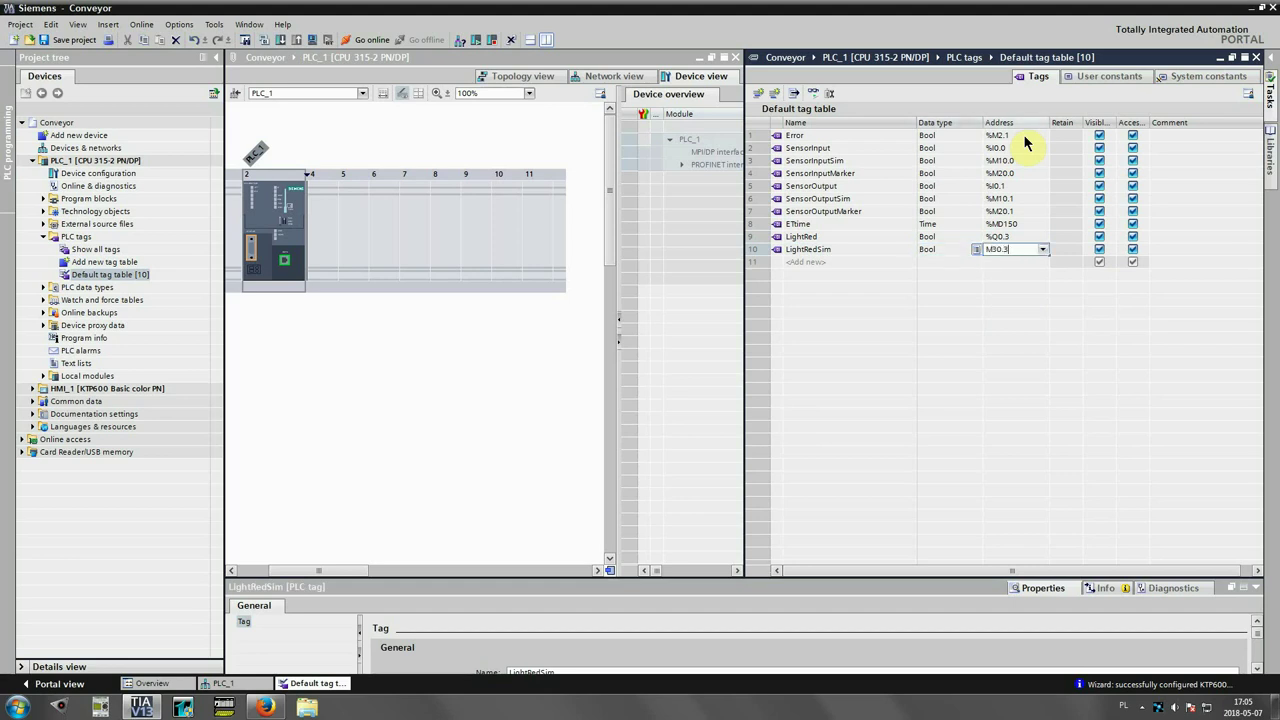
pyautogui.press('Return')
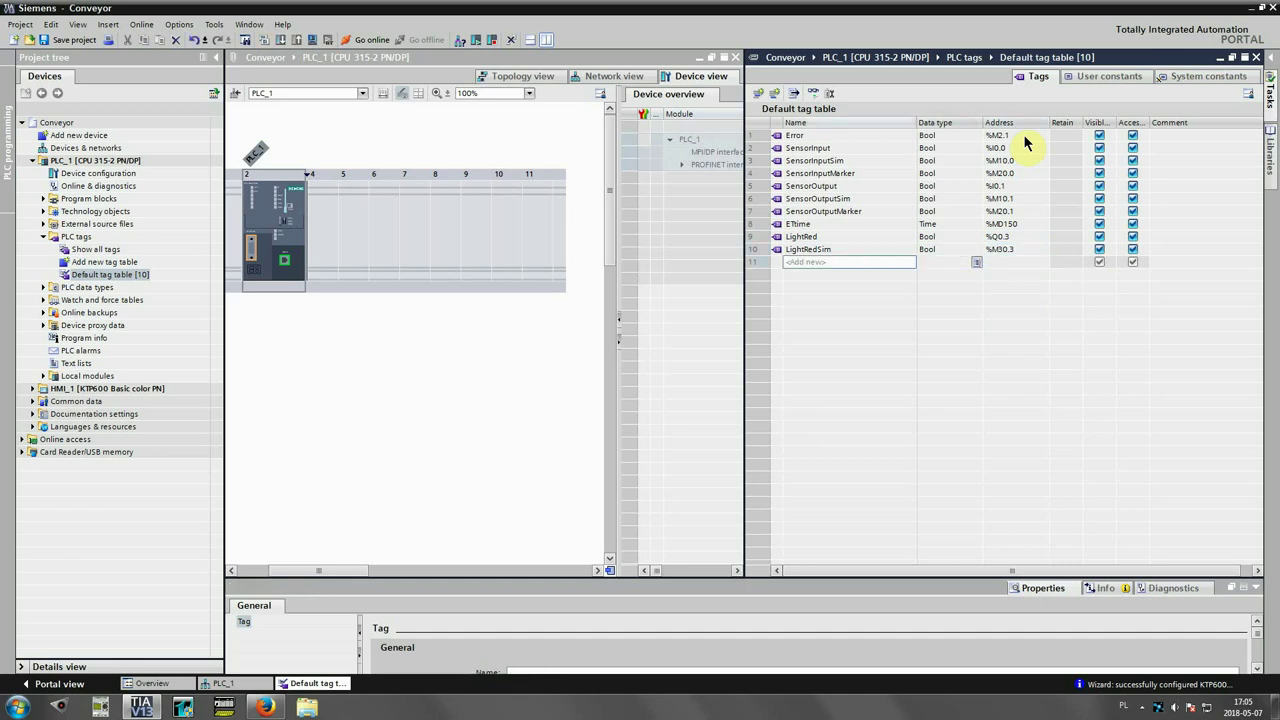
# - Add a Bool tag named LightOrange at address %Q0.2 to the default tag table
pyautogui.write('LightOrange')
pyautogui.press('Tab')
pyautogui.press('Tab')
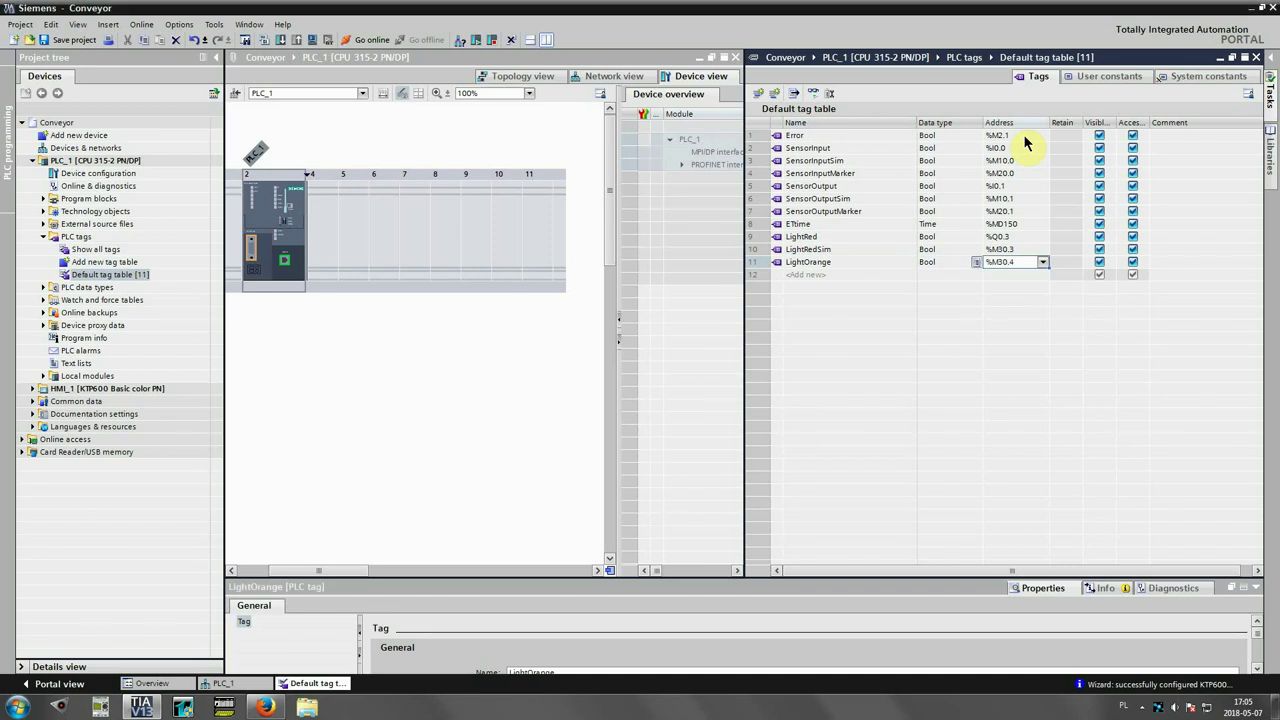
pyautogui.write('Q0.2')
pyautogui.press('Return')
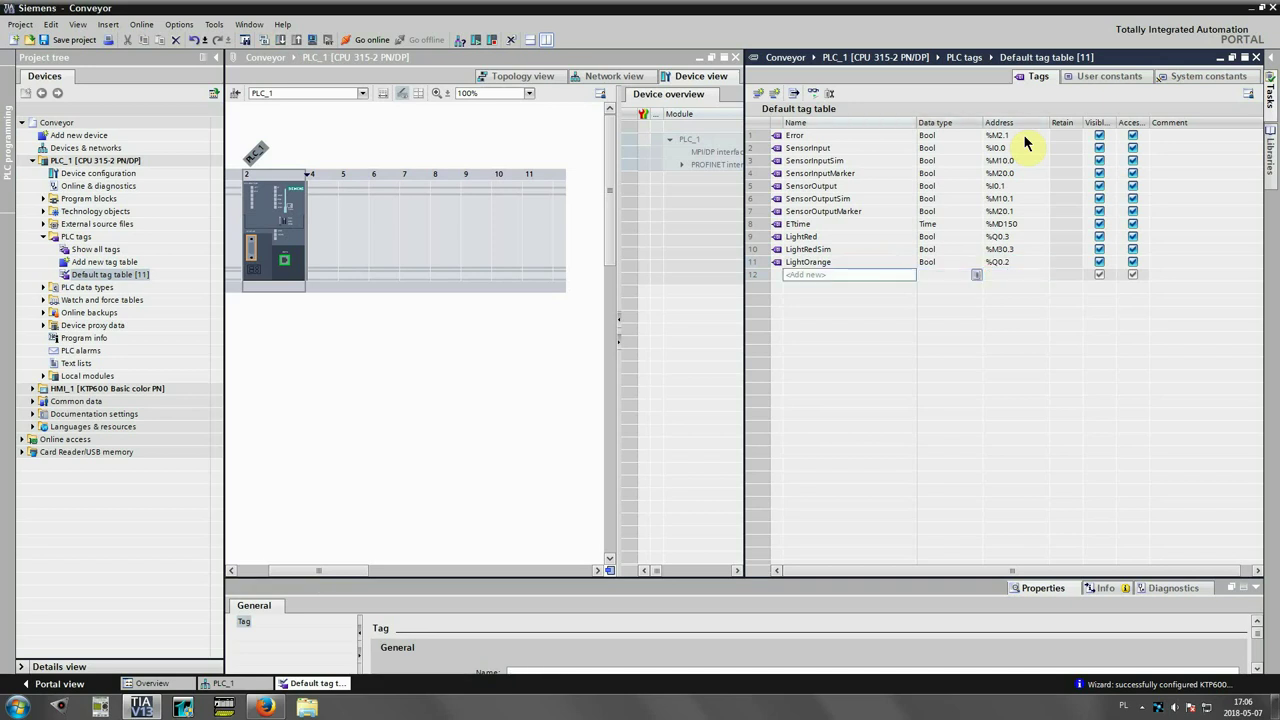
# - Add a Bool tag named LightOrangeSim at address %M30.2 to the default tag table
pyautogui.write('Lo')
pyautogui.write('ghtOrange')
pyautogui.write('Sim')
pyautogui.press('Tab')
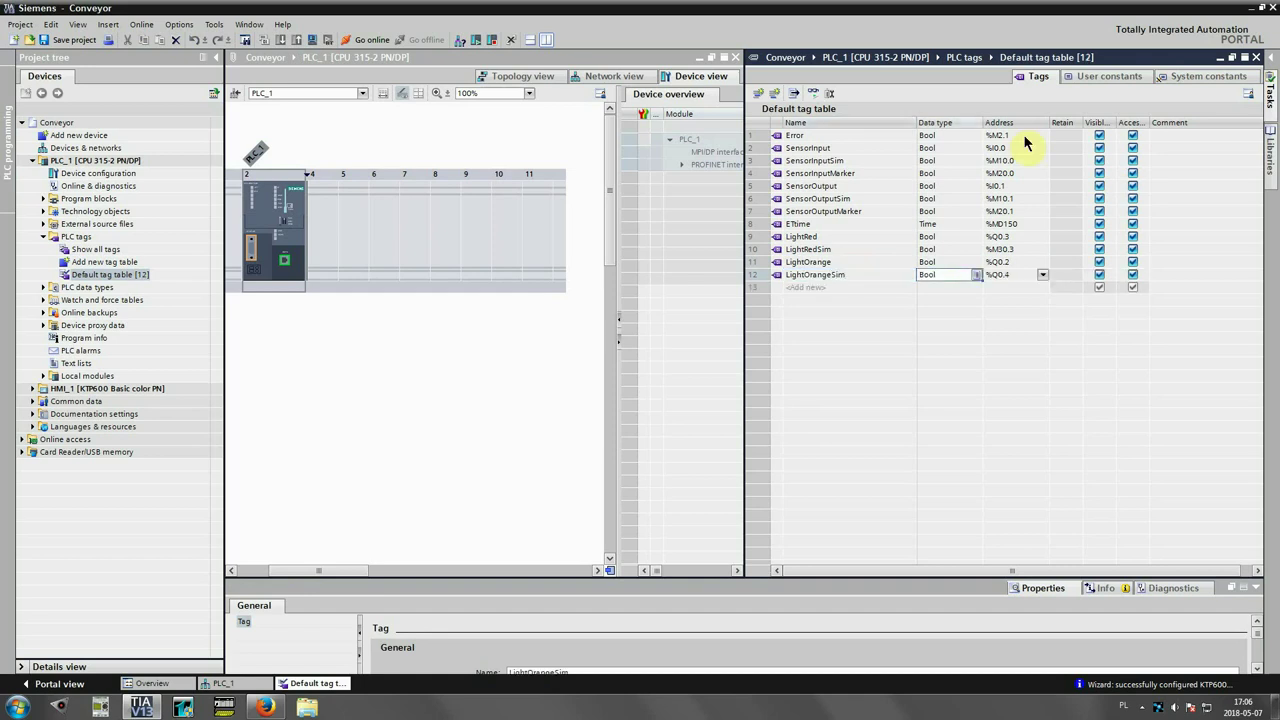
pyautogui.press('Tab')
pyautogui.write('M')
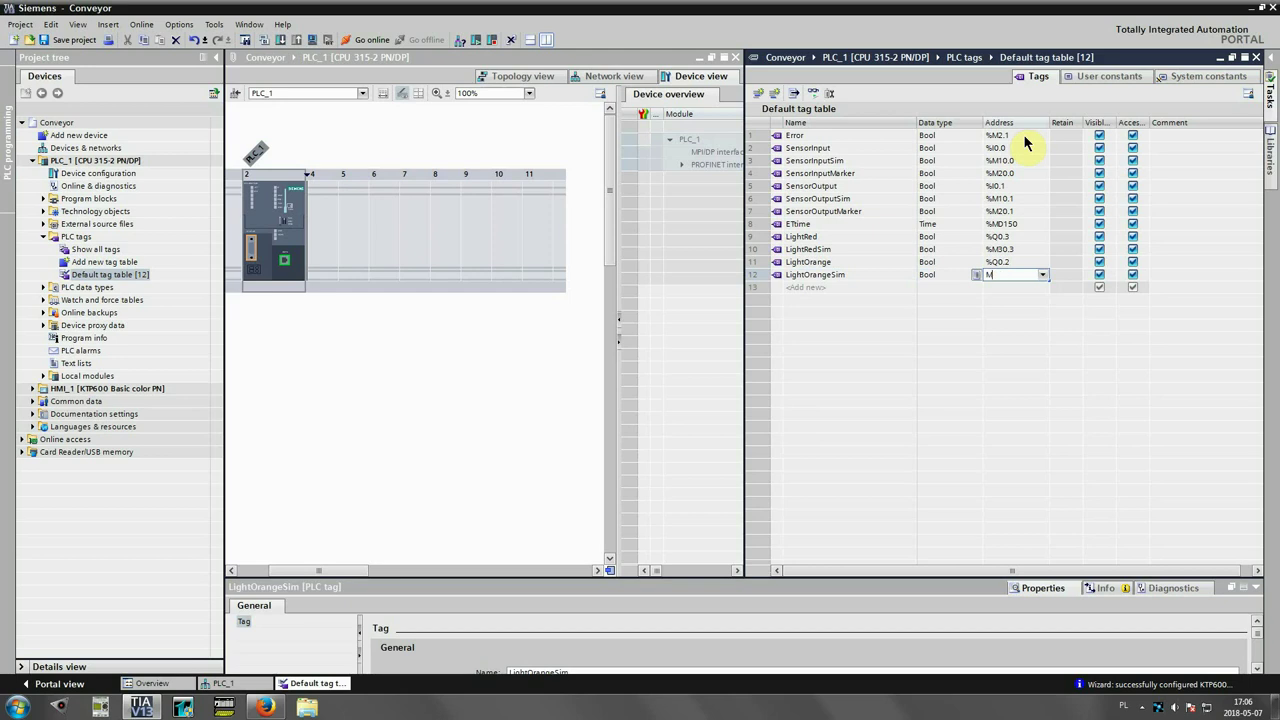
pyautogui.write('30.2')
pyautogui.press('Return')
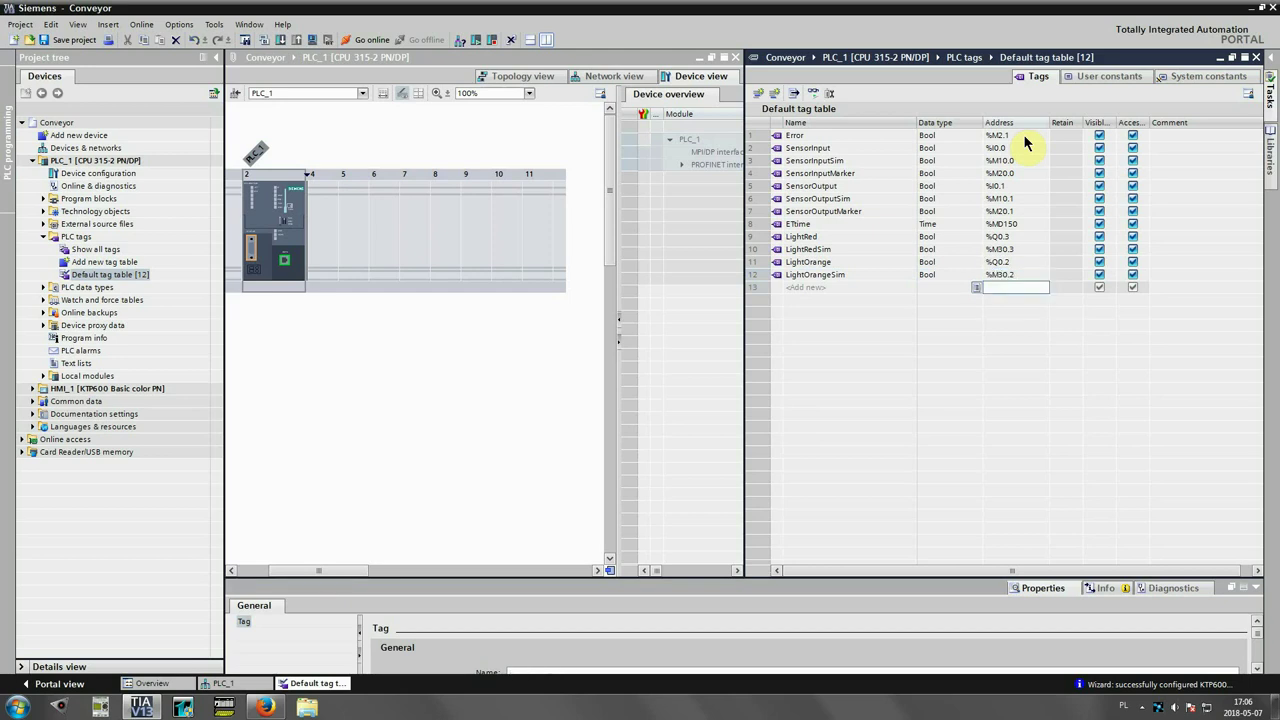
# - Add a Bool tag named LightGreen at address %Q0.1 to the default tag table
pyautogui.write('LightGreen')
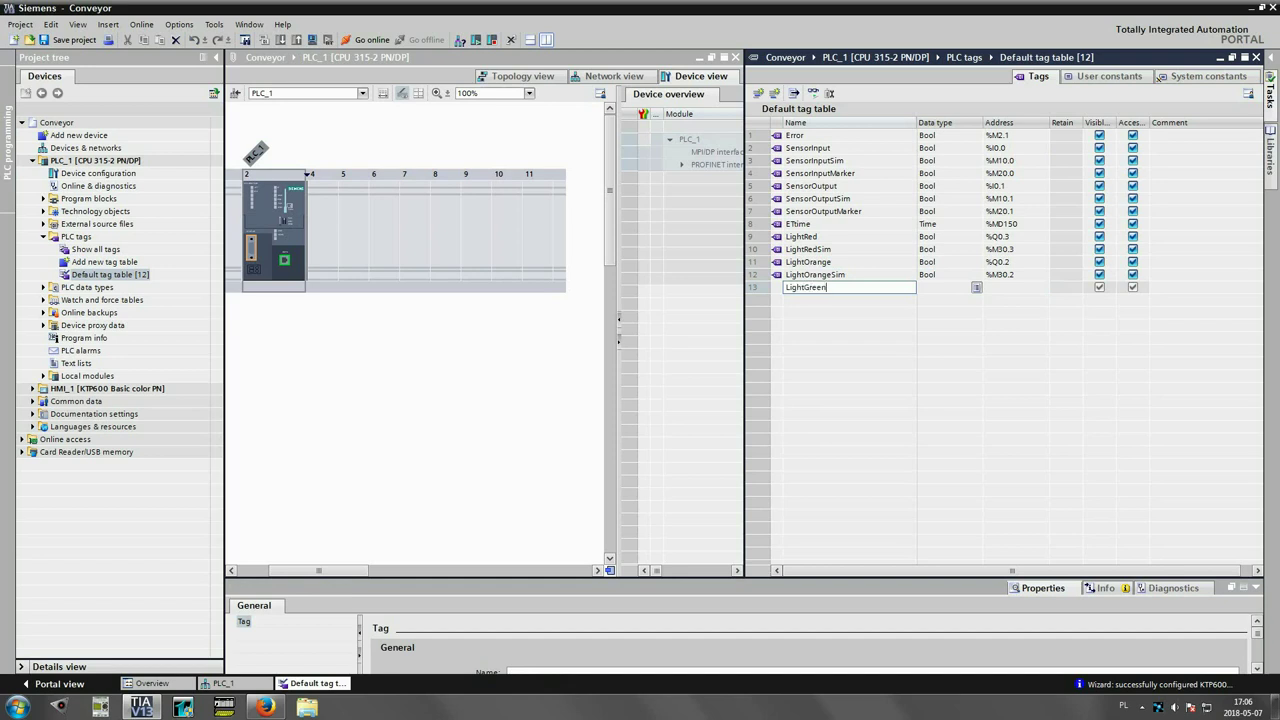
pyautogui.press('Return')
pyautogui.press('BackSpace')
pyautogui.write('Q0.1')
pyautogui.press('Return')
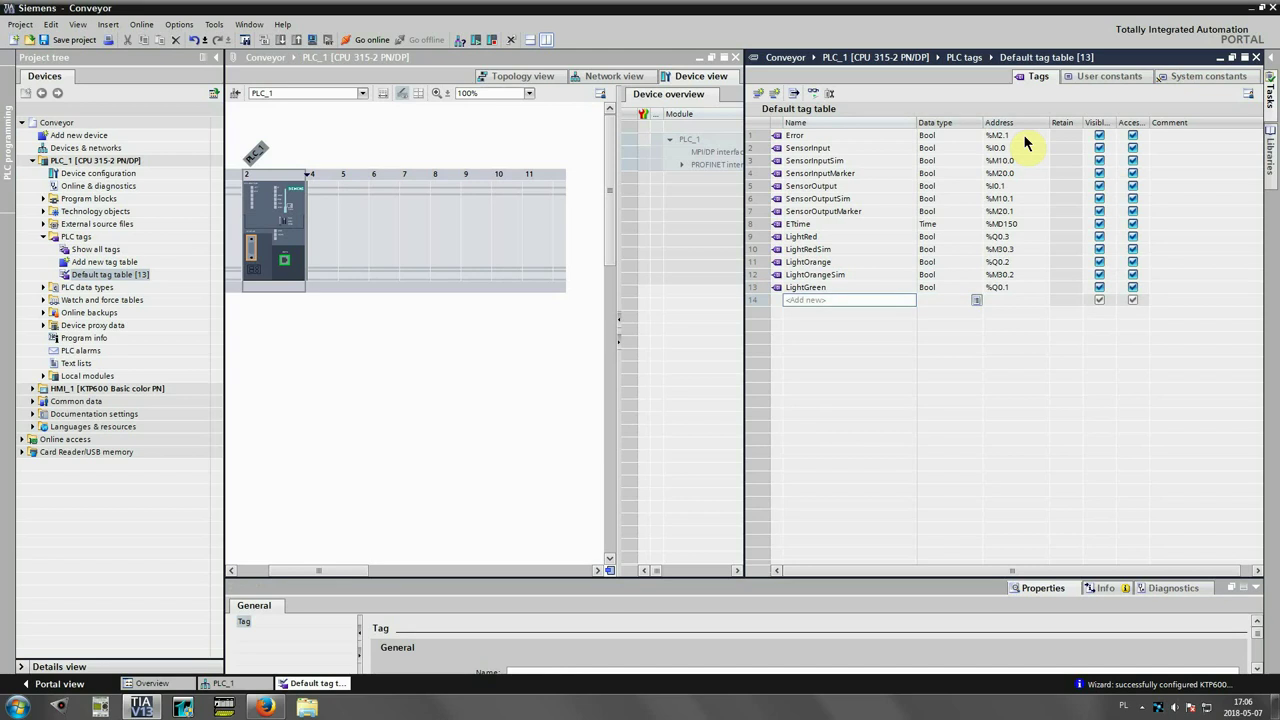
# - Add a Bool tag named LightGreenSim at address %M30.1 to the default tag table
pyautogui.write('LightGreenSim')
pyautogui.press('Tab')
pyautogui.press('Tab')
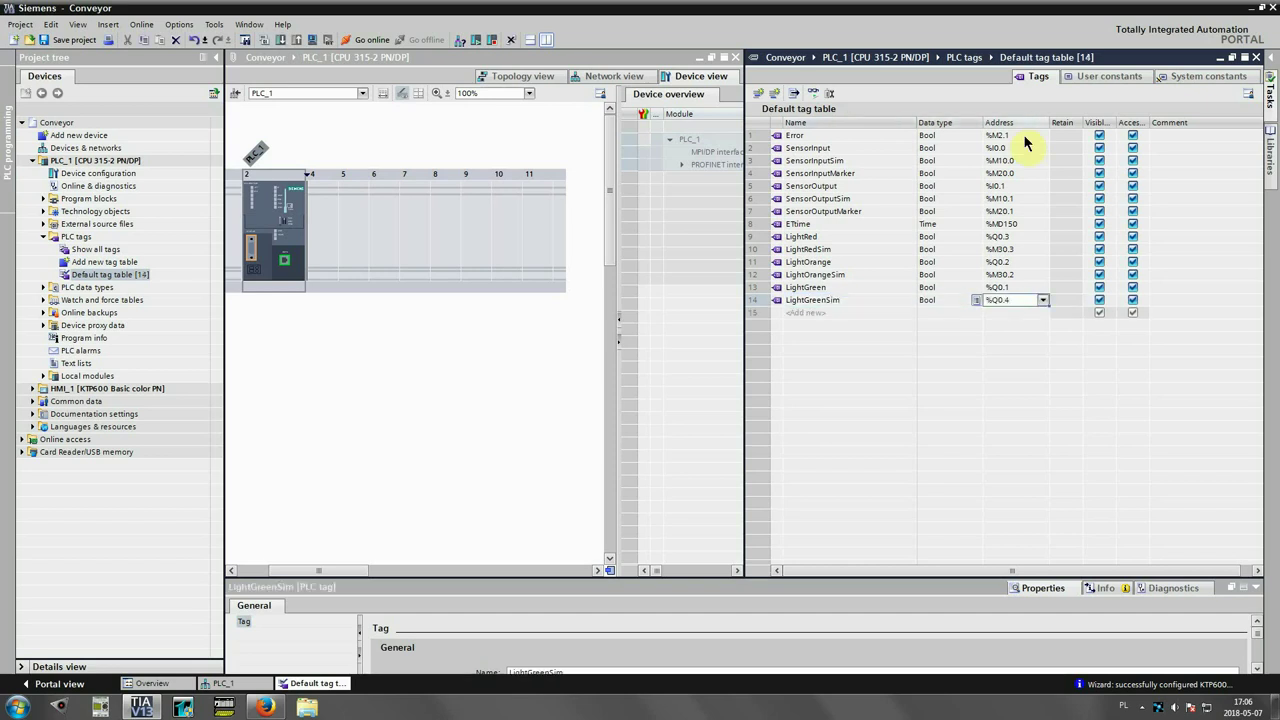
pyautogui.write('M30.1')
pyautogui.press('Return')
# - Add a Bool tag named LightRedMarker at address %M40.3 to the default tag table
pyautogui.write('LightRedMarker')
pyautogui.press('Tab')
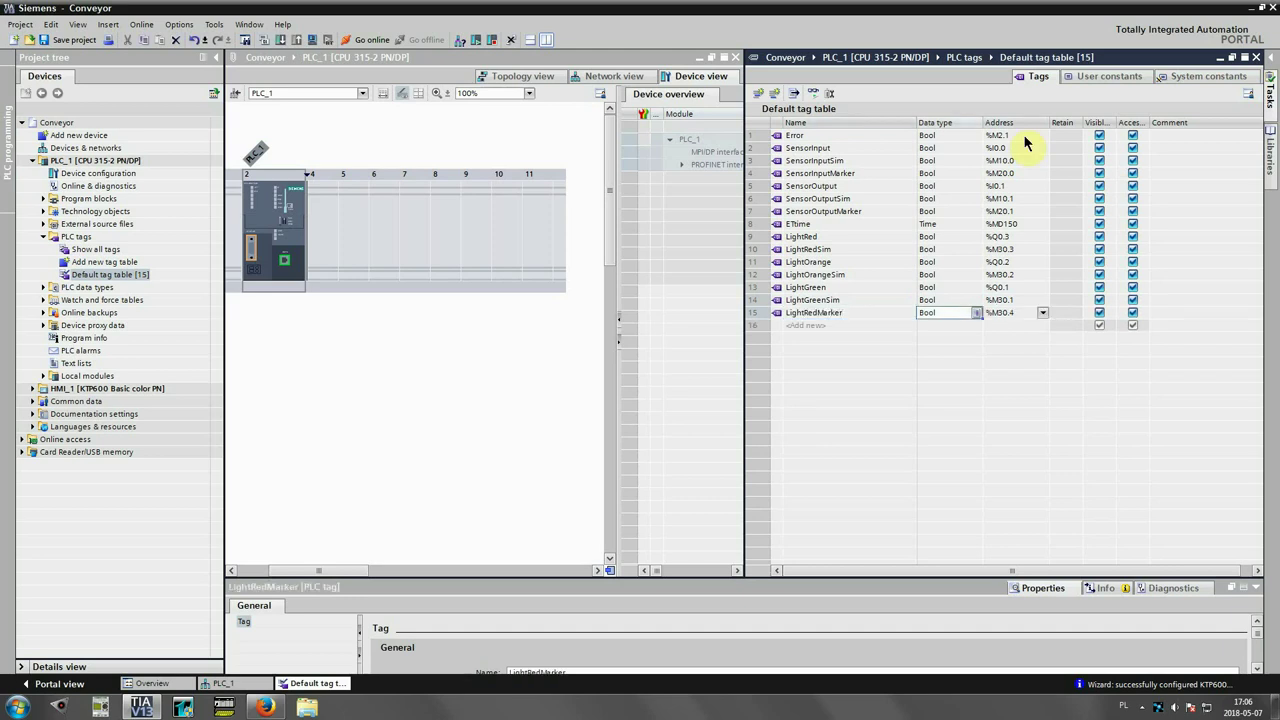
pyautogui.press('Tab')
pyautogui.write('M40.3')
pyautogui.press('Return')
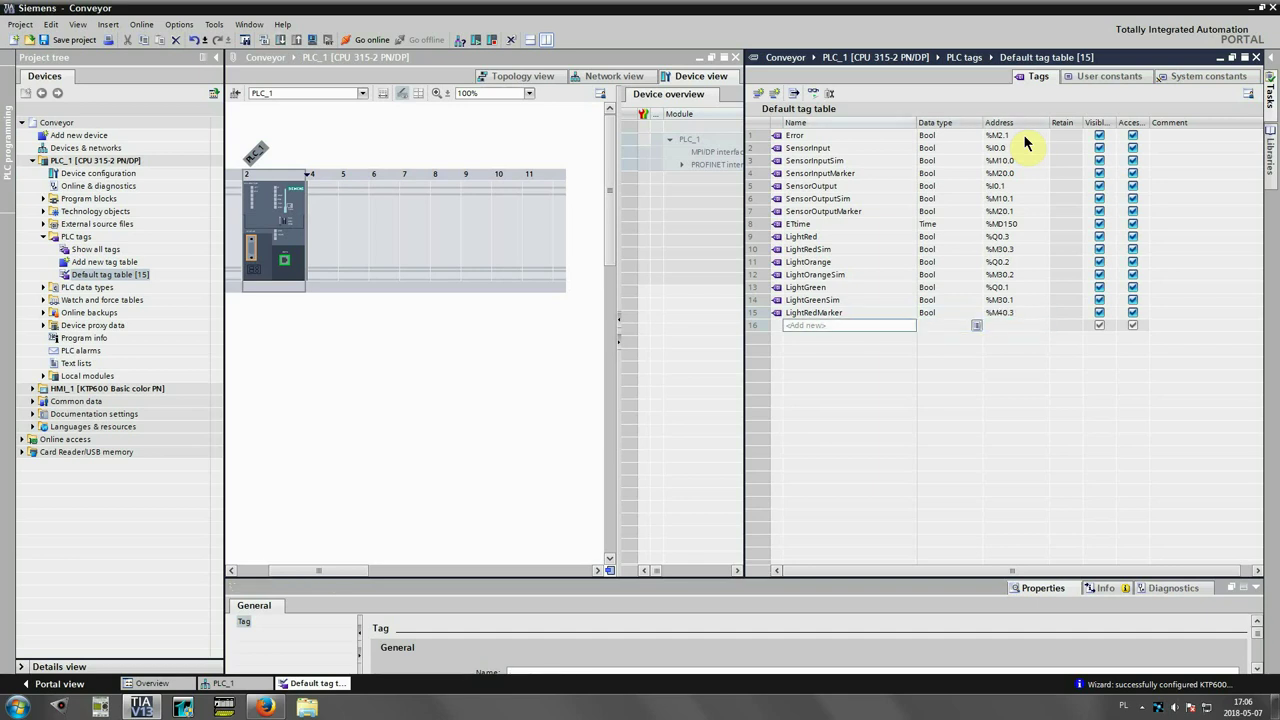
# - Add a Bool tag named LightOrangeFlash at address %M105.0 to the default tag table
pyautogui.write('LightOrangeFlash')
pyautogui.press('Tab')
pyautogui.press('Tab')
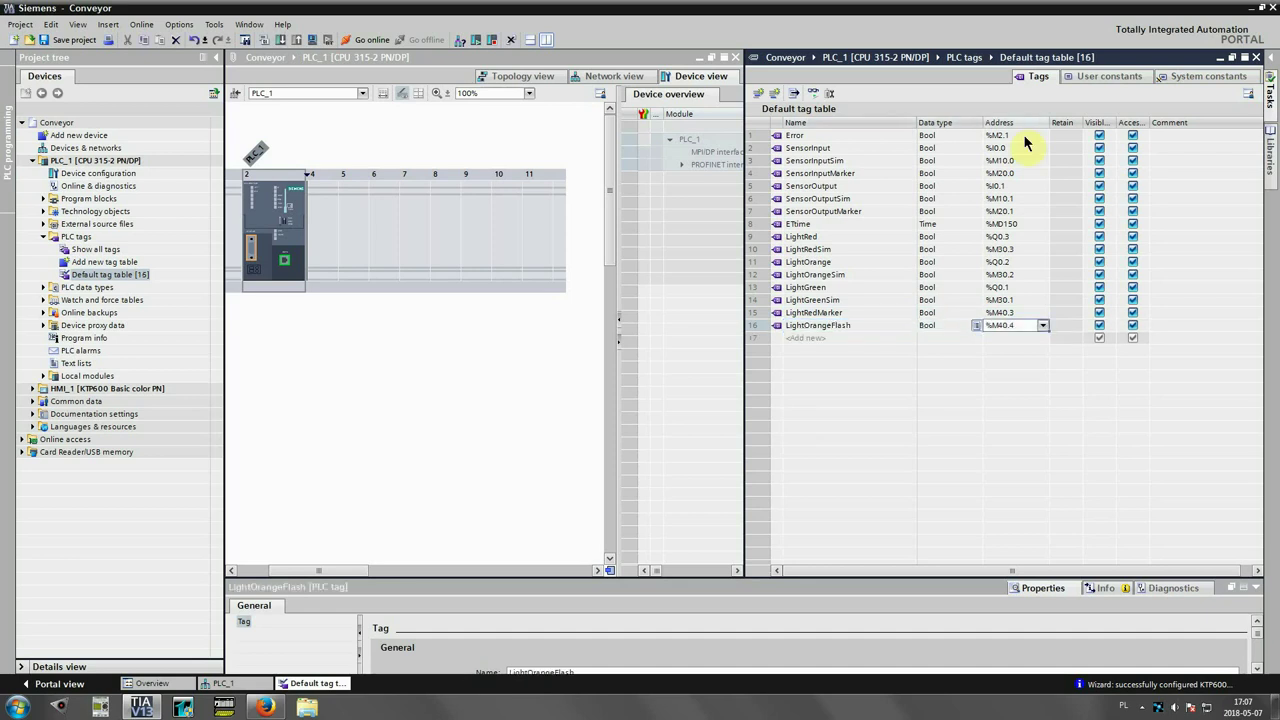
pyautogui.write('M105.0')
pyautogui.press('Return')
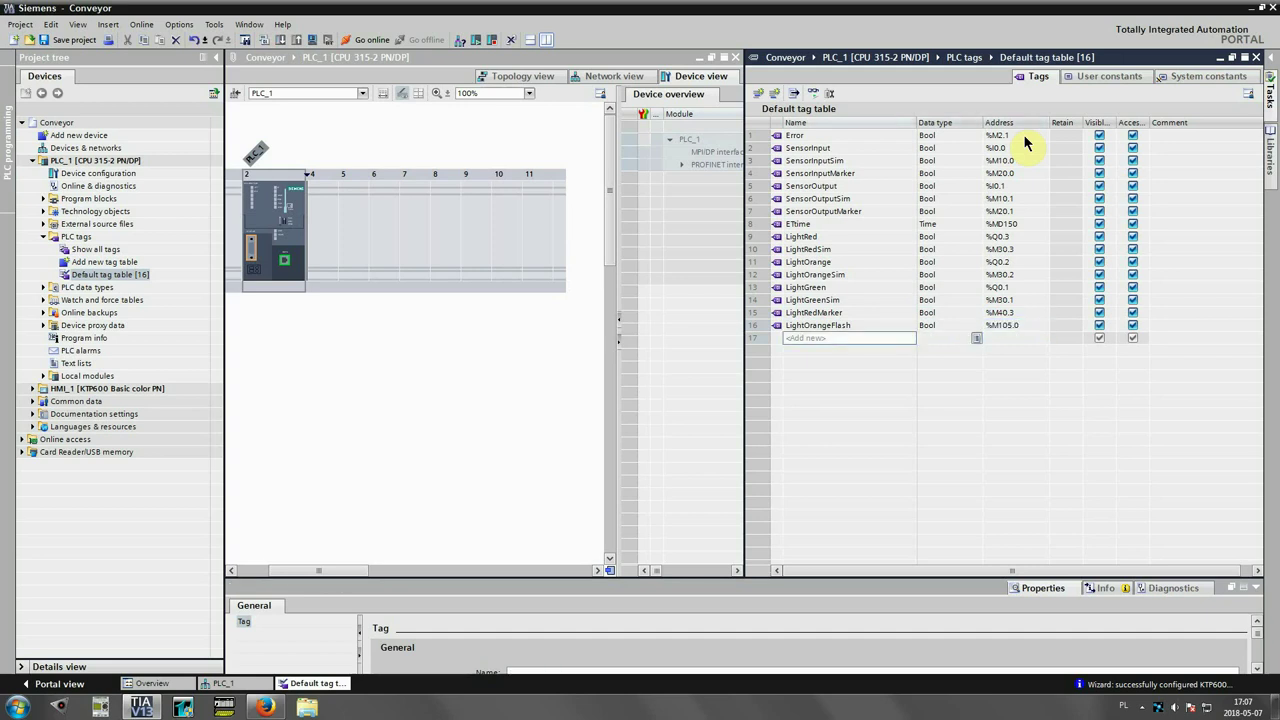
# - Add Bool tags LightOrangeFlash1 at address %M105.1 and LightOrangeFlash2 at %M105.2 to the default tag table
pyautogui.write('LightOrangeFlash1')
pyautogui.press('Return')
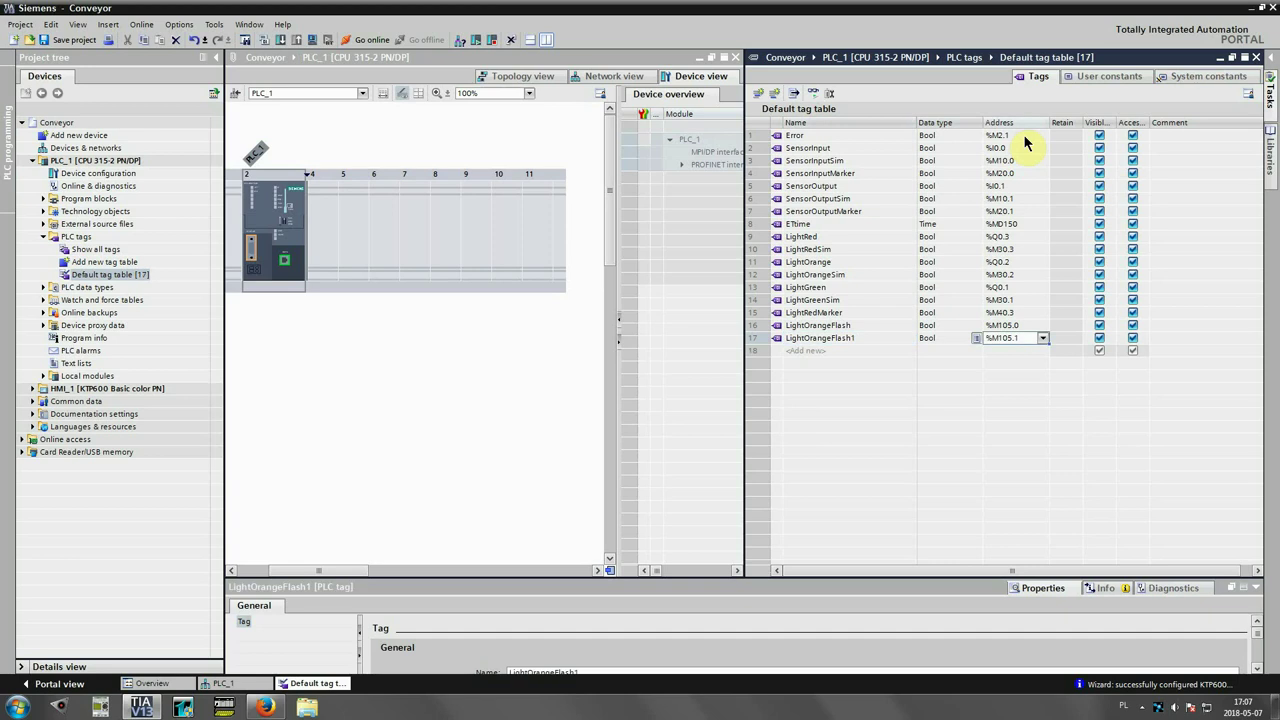
pyautogui.press('Return')
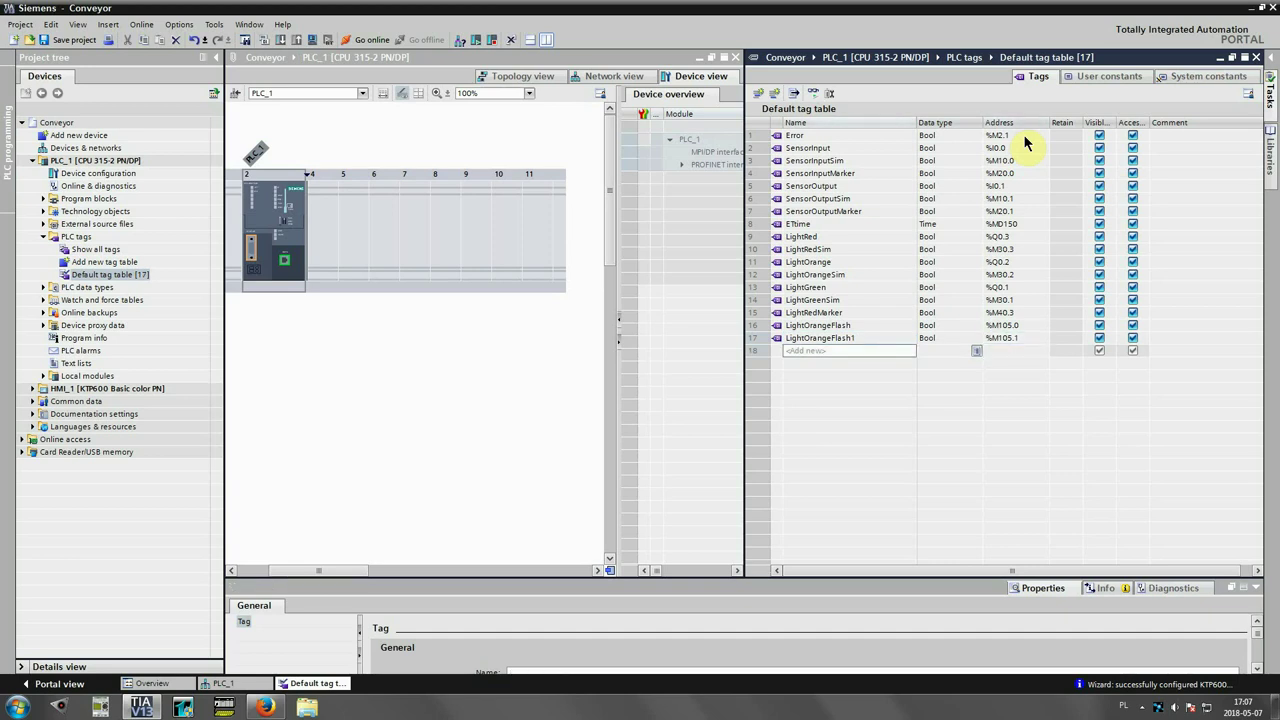
pyautogui.write('LightOrangeFlash2')
pyautogui.press('Return')
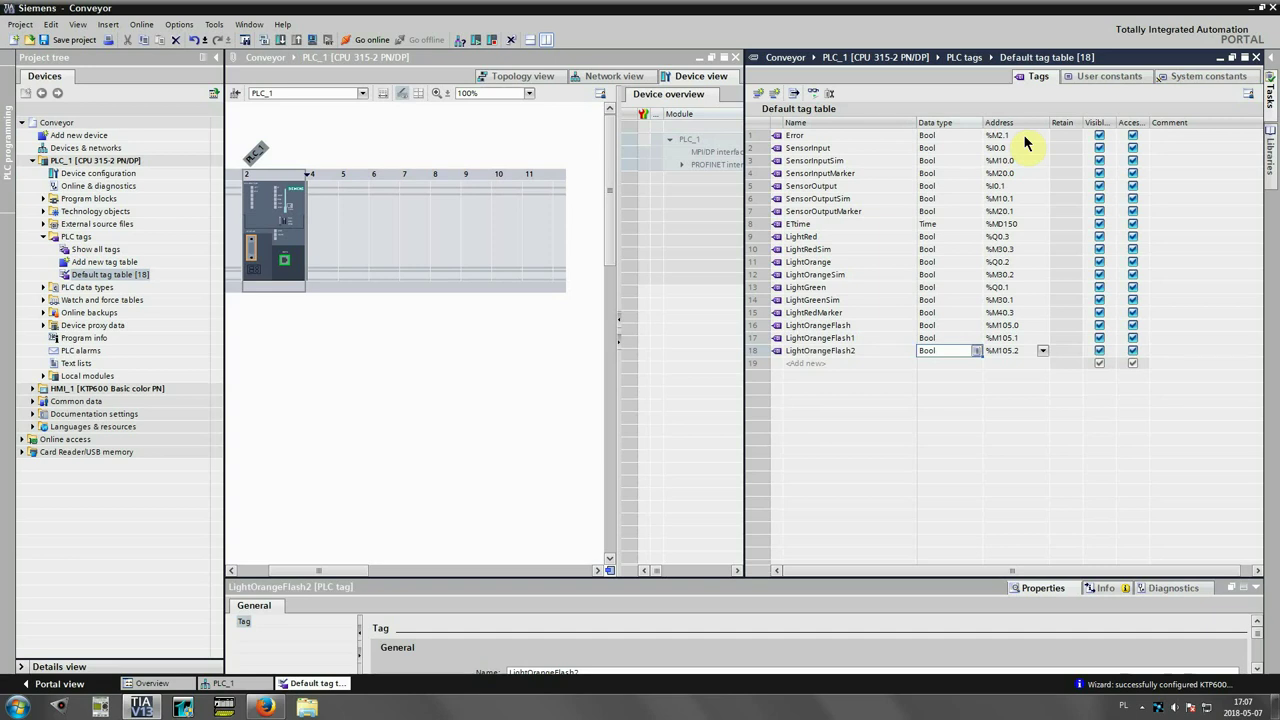
pyautogui.press('Return')
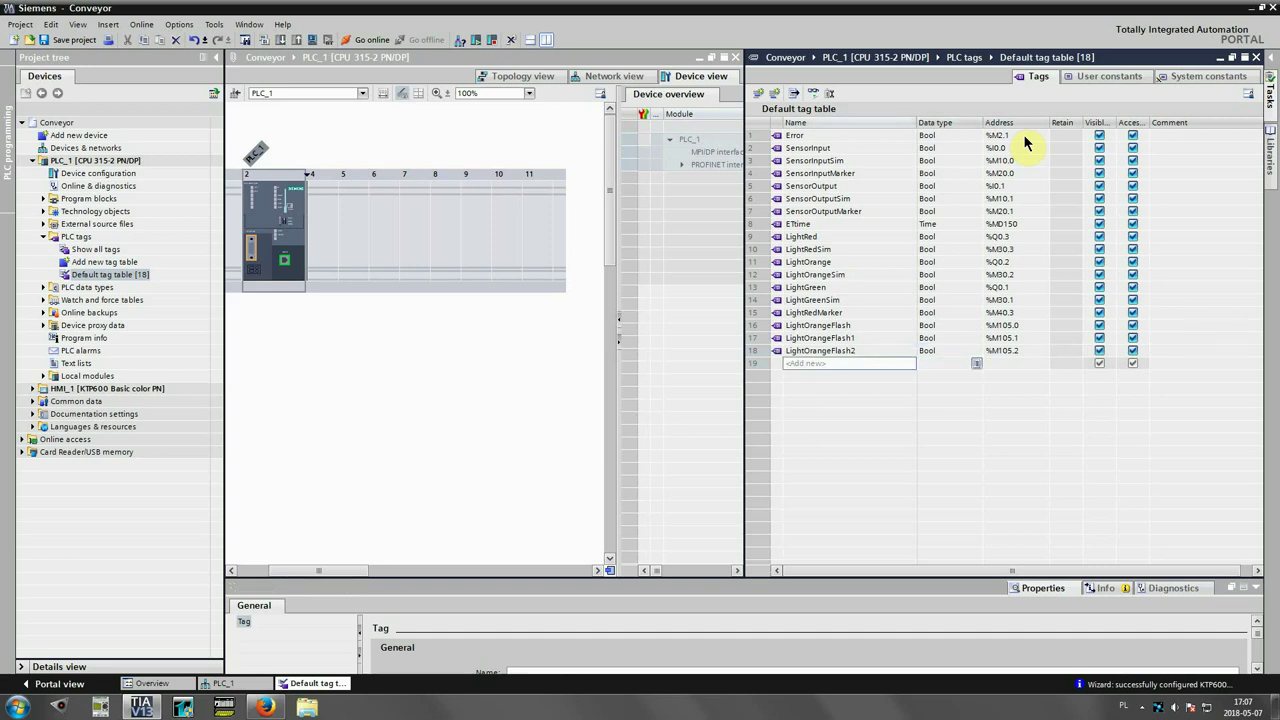
# - Add a Bool tag named LightOrangeFlash3 at address %M105.3 to the default tag table
pyautogui.write('LightOrangeFlash3')
pyautogui.press('Return')
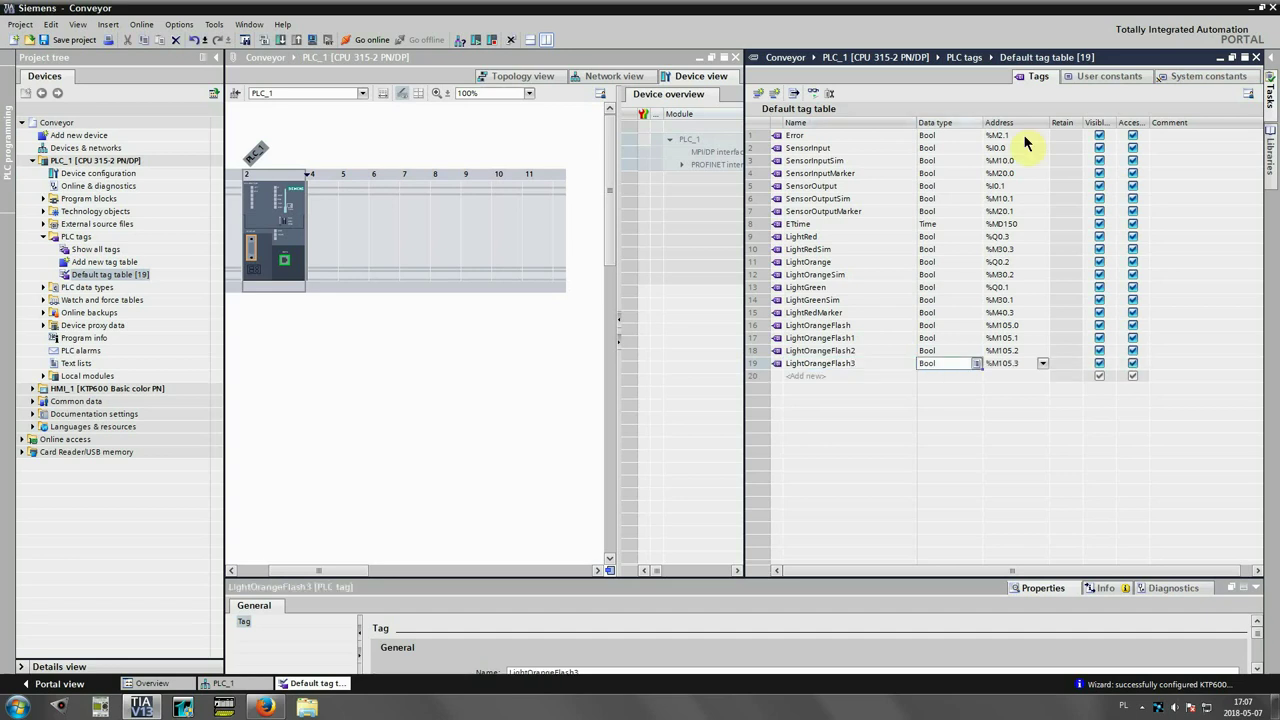
pyautogui.press('Return')
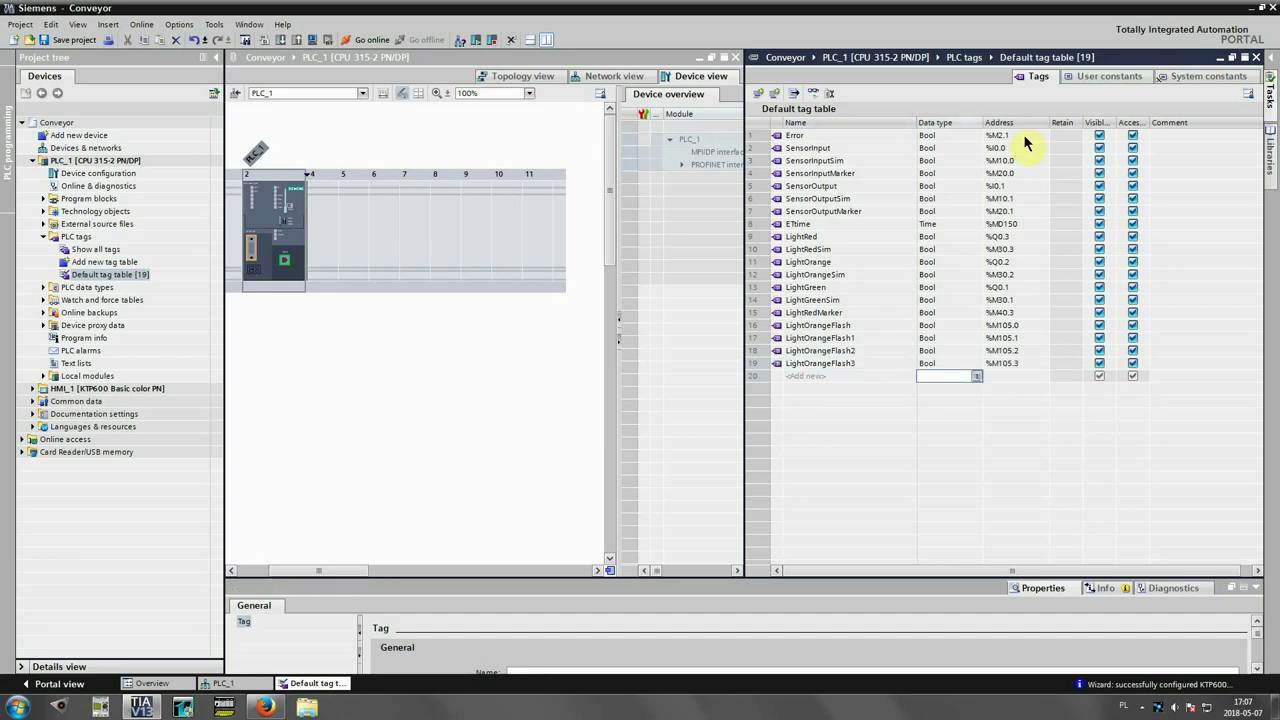
# - Add a Bool tag named LightOrangeMarker at address %M40.2 to the default tag table
pyautogui.press('Left')
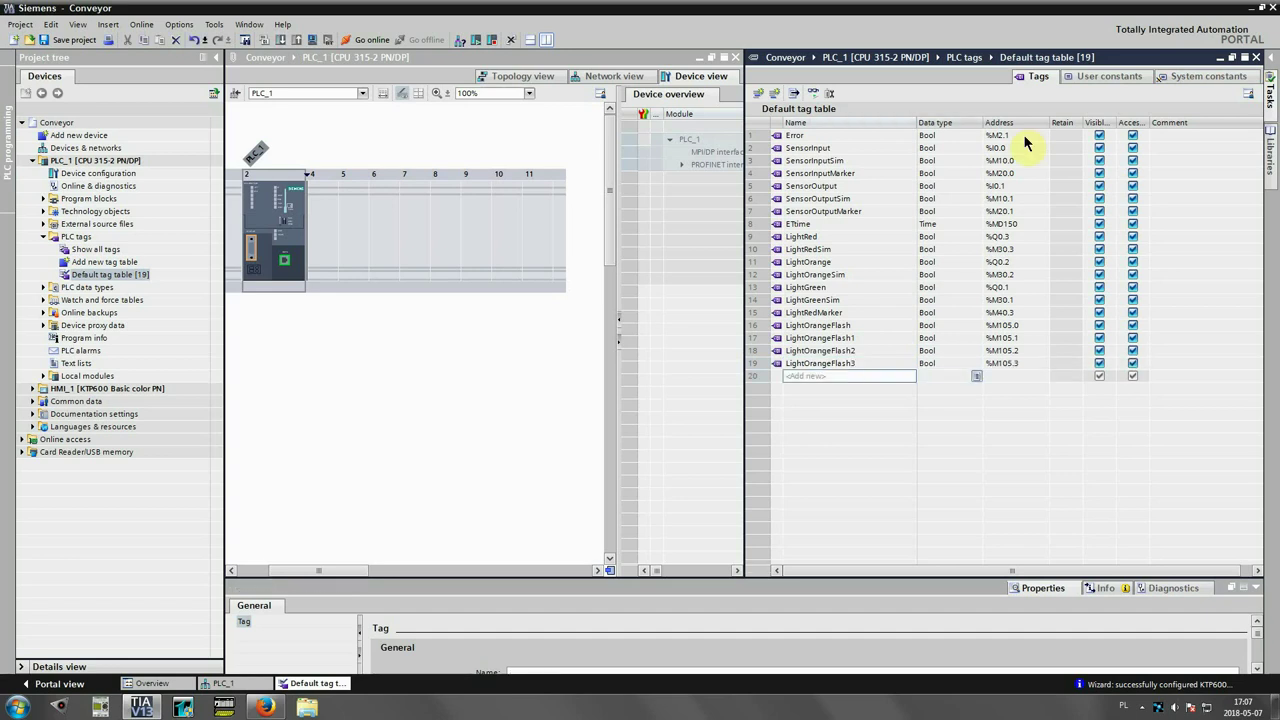
pyautogui.write('LightOrangeMarker')
pyautogui.press('Tab')
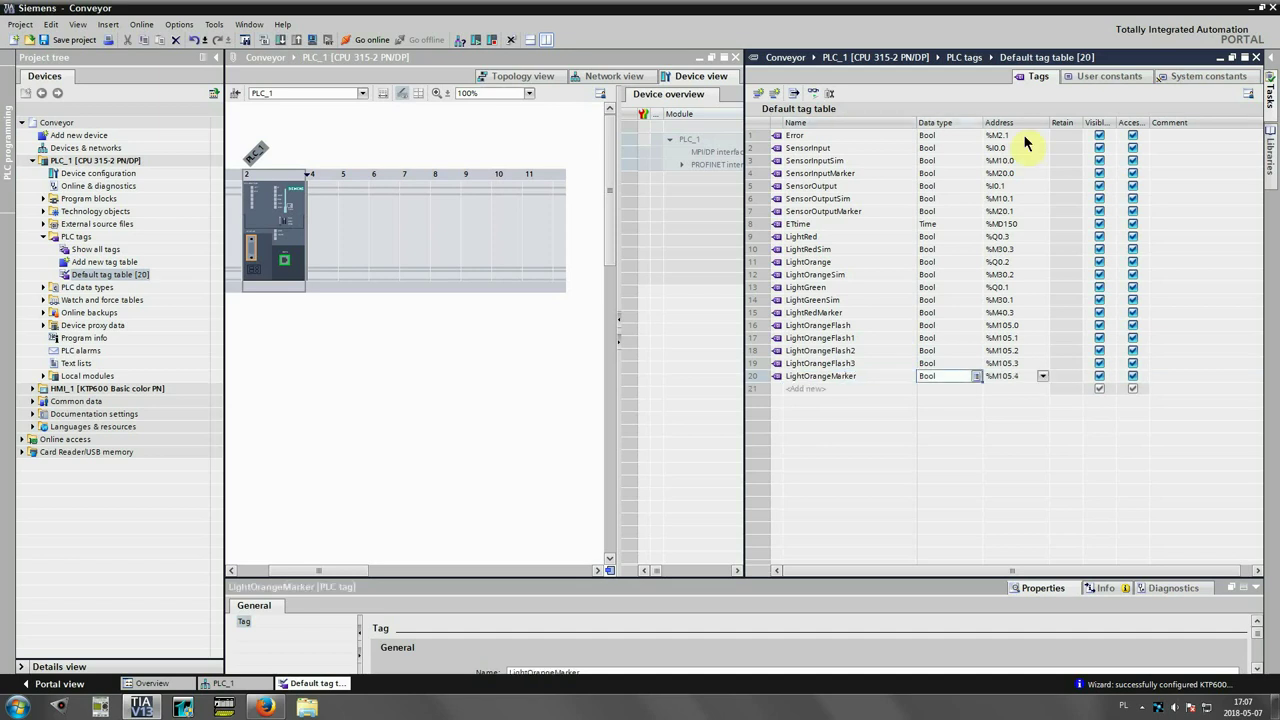
pyautogui.press('Tab')
pyautogui.write('M40.2')
pyautogui.press('Return')
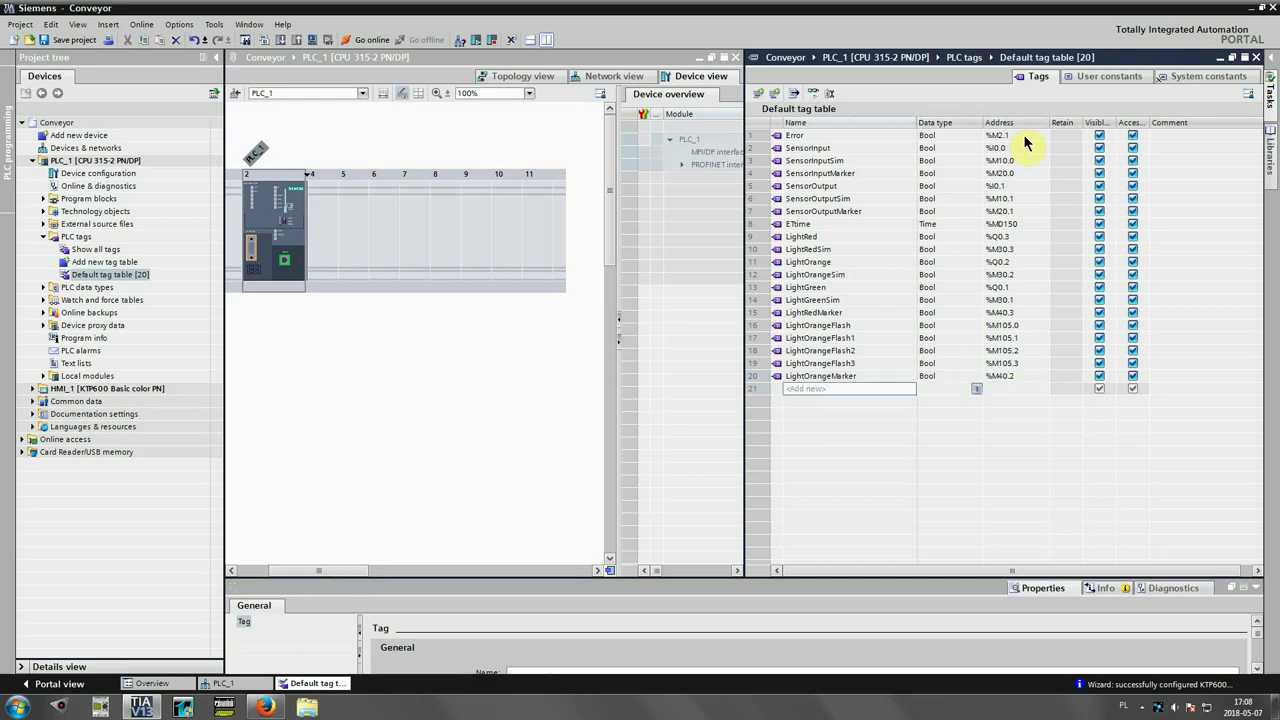
# - Add a Bool tag named LightGreenMarker at address %M40.1 to the default tag table
pyautogui.write('LightGreenMarker')
pyautogui.press('Tab')
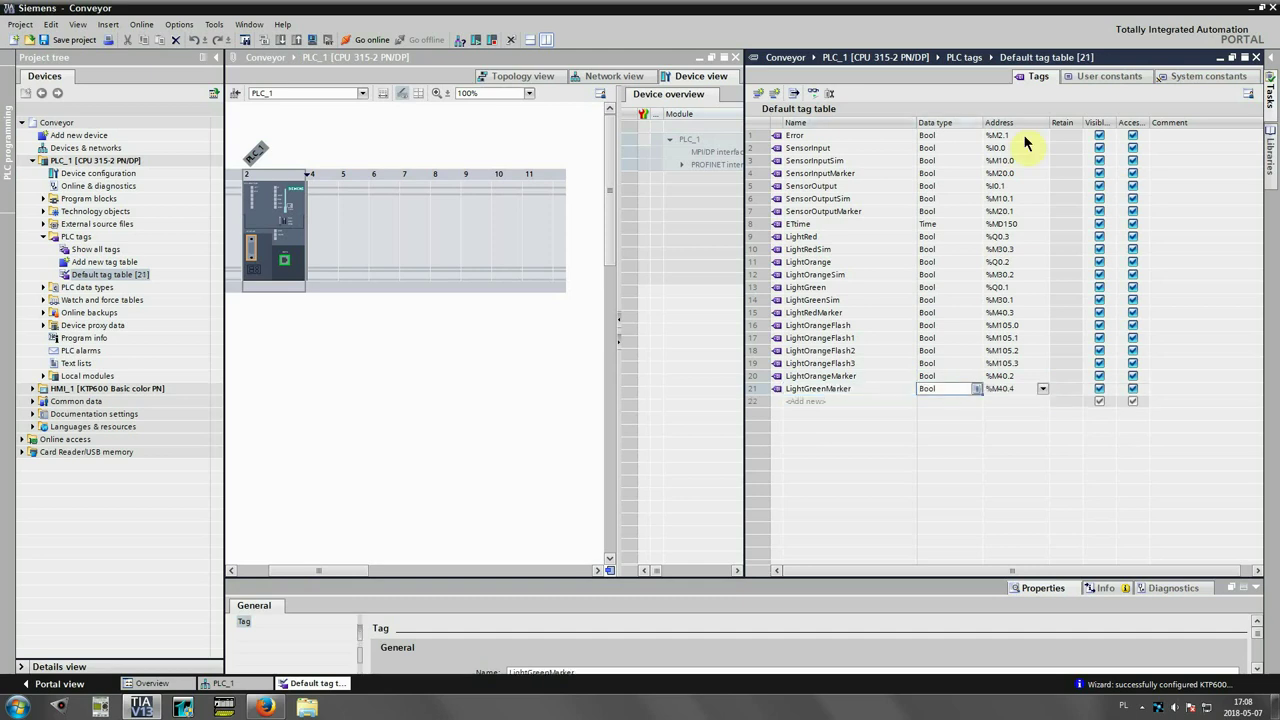
pyautogui.press('Tab')
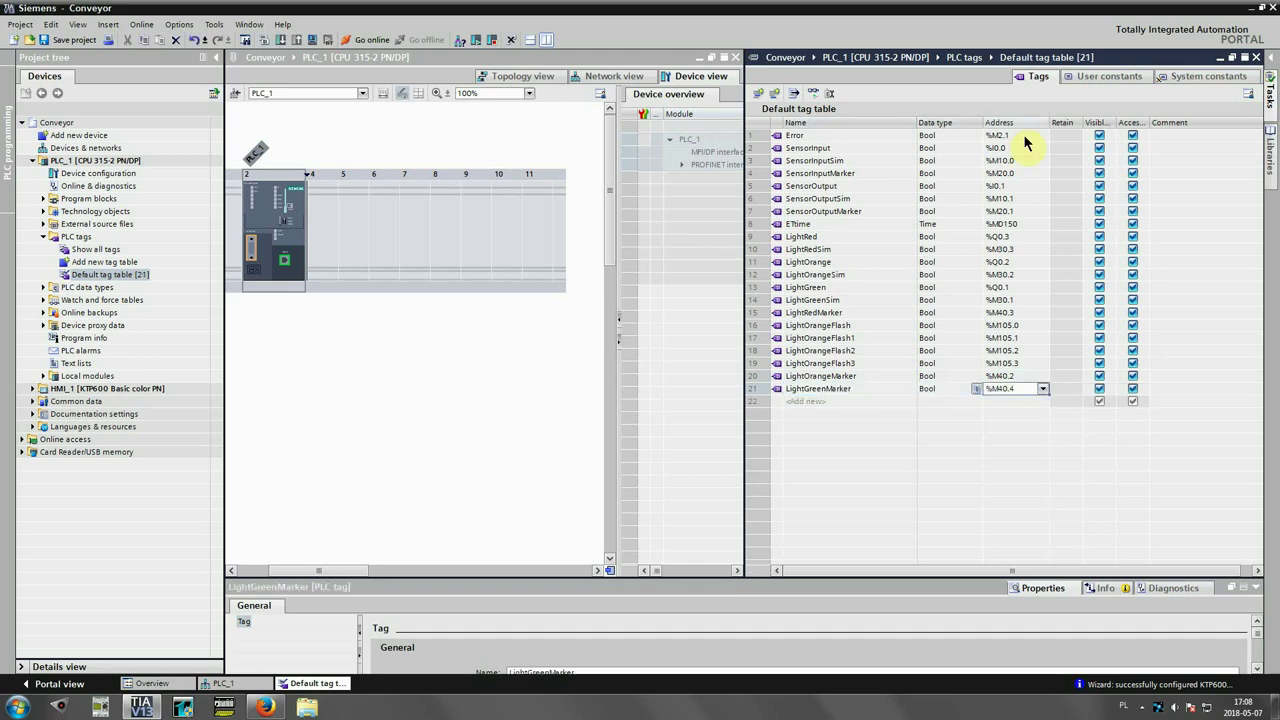
pyautogui.write('M40.1')
pyautogui.press('Return')
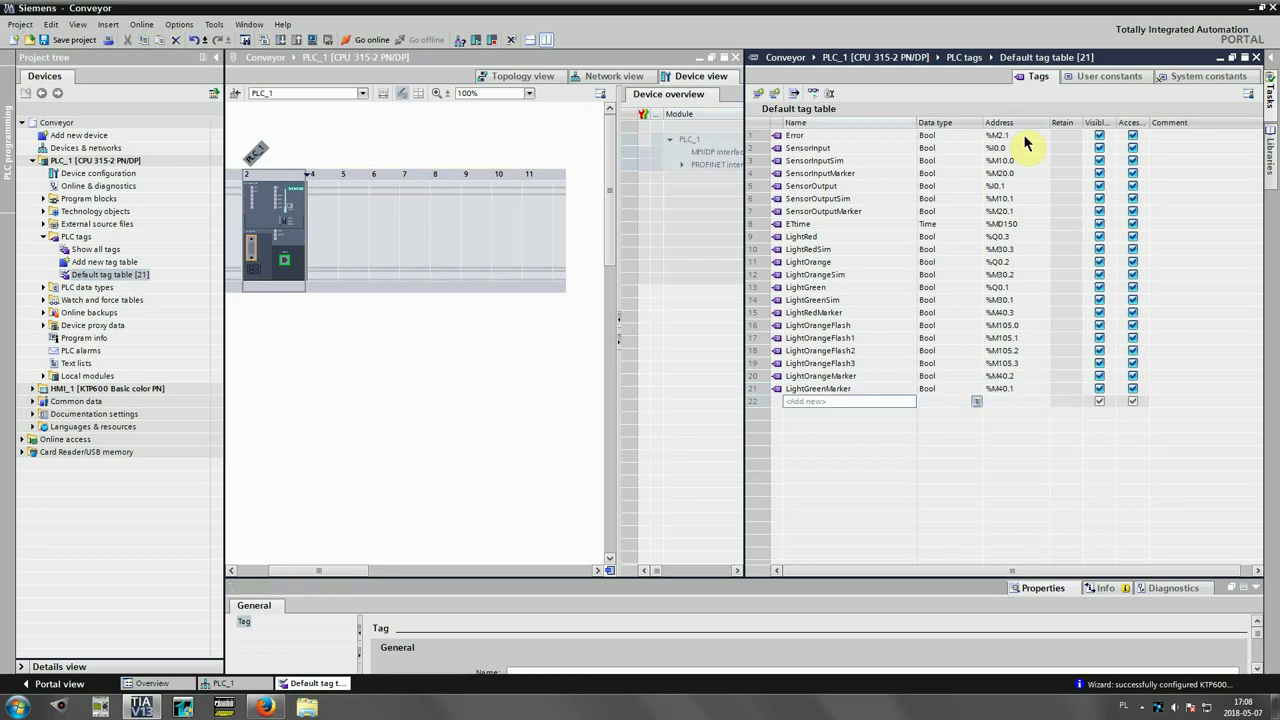
# - Add a Bool tag named OFF at address %M250.1 to the default tag table
pyautogui.write('OFF')
pyautogui.press('Tab')
pyautogui.write('M250')
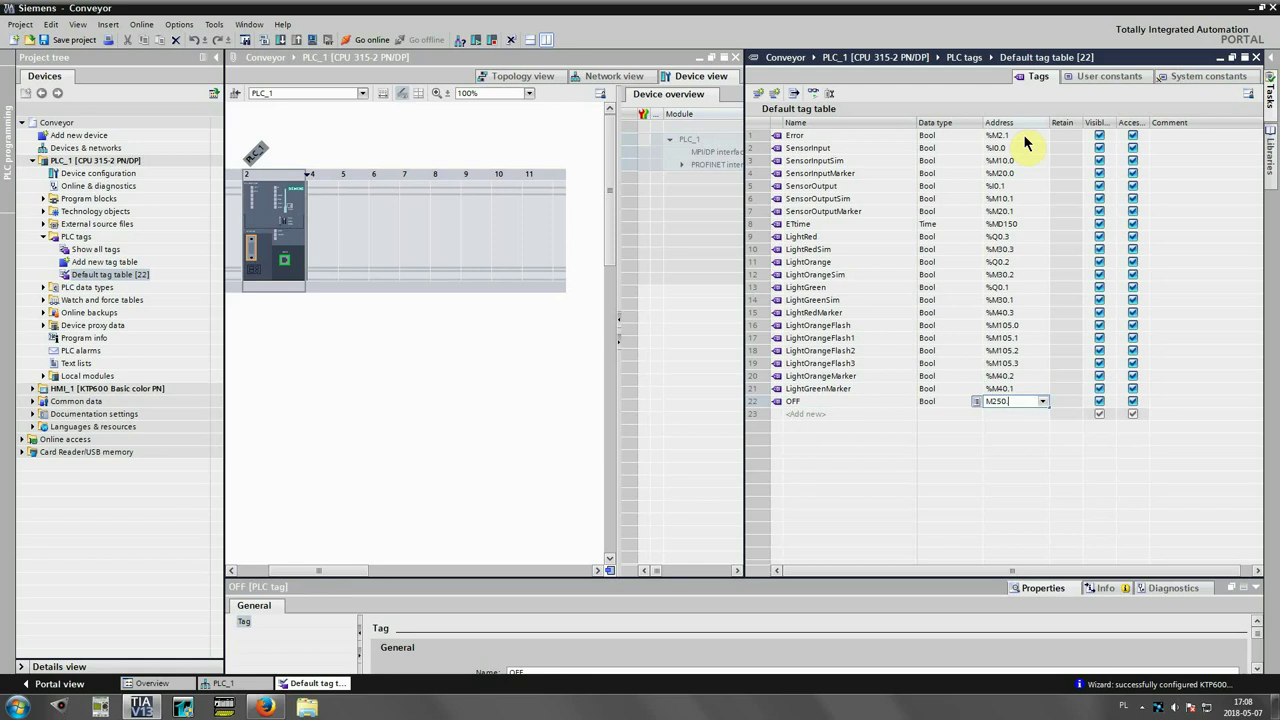
pyautogui.press('Return')
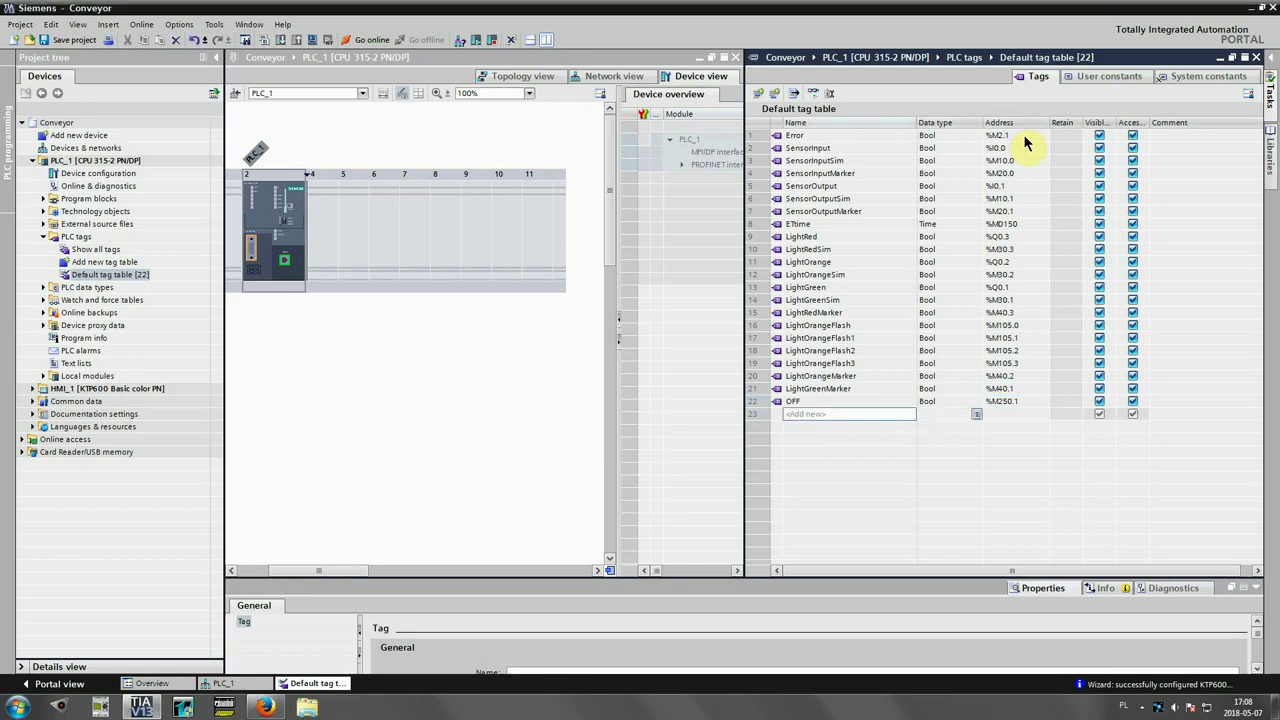
# - Add a Bool tag named ON at address %M250.0 to the default tag table
pyautogui.write('ON')
pyautogui.press('Tab')
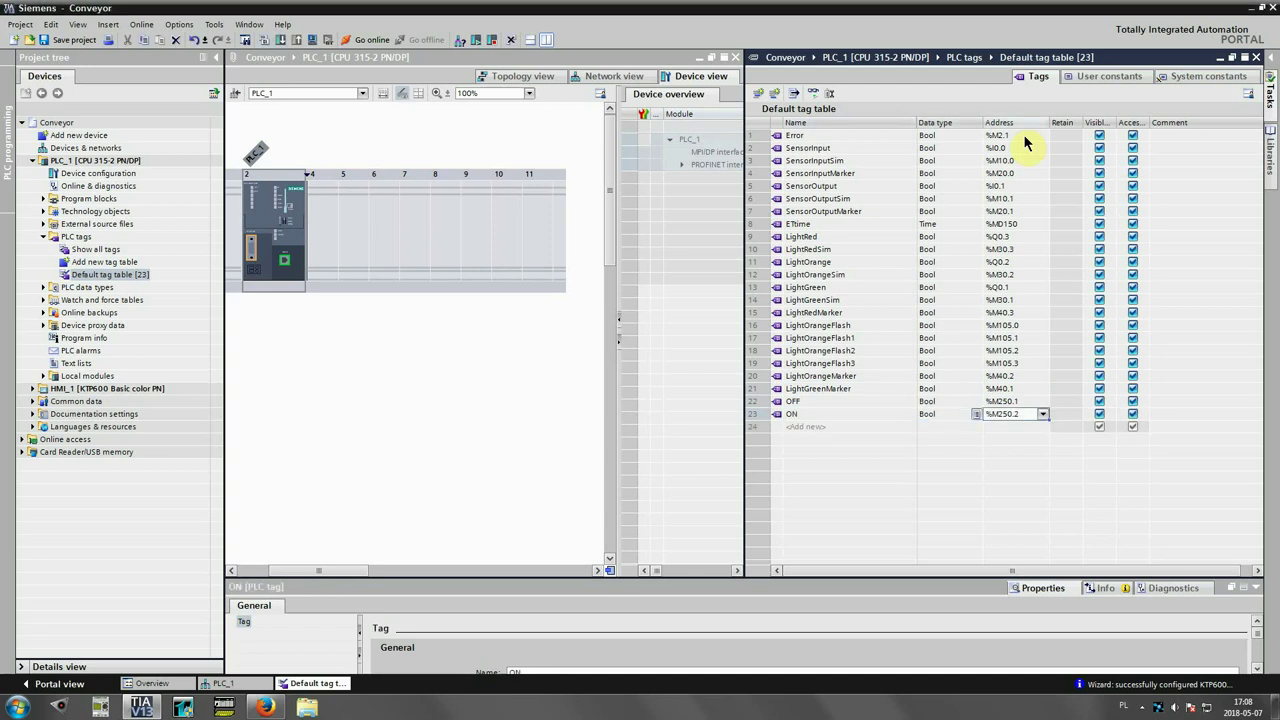
pyautogui.press('End')
pyautogui.press('BackSpace')
pyautogui.write('0')
pyautogui.press('Return')
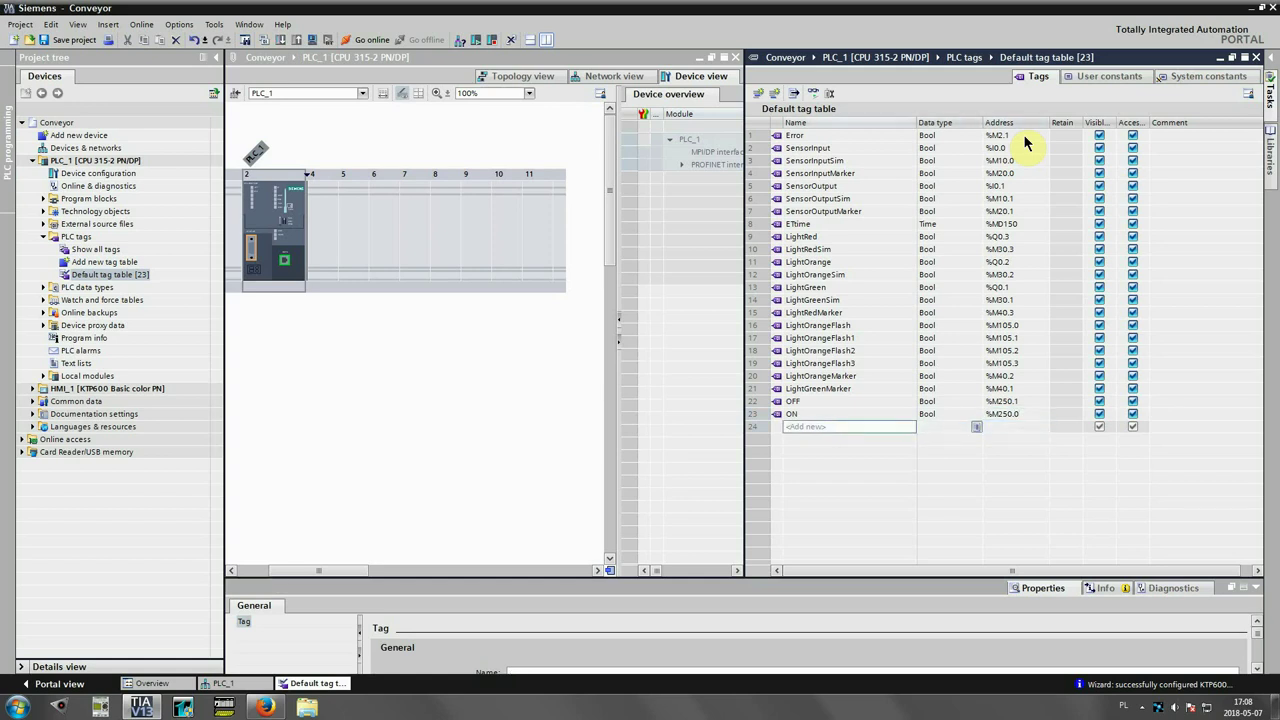
# - Add a Bool tag named ButtonEStop at address %I0.5 to the default tag table
pyautogui.write('ButtonEStop')
pyautogui.press('Tab')
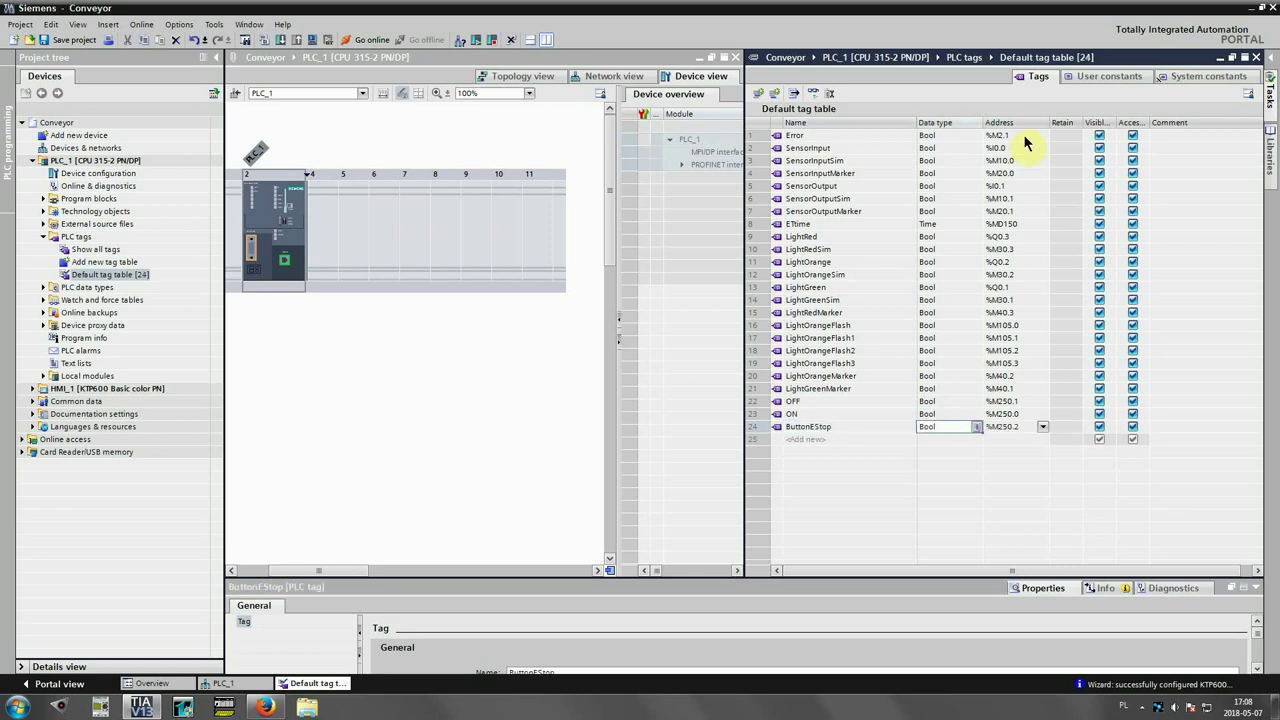
pyautogui.press('Tab')
pyautogui.write('I')
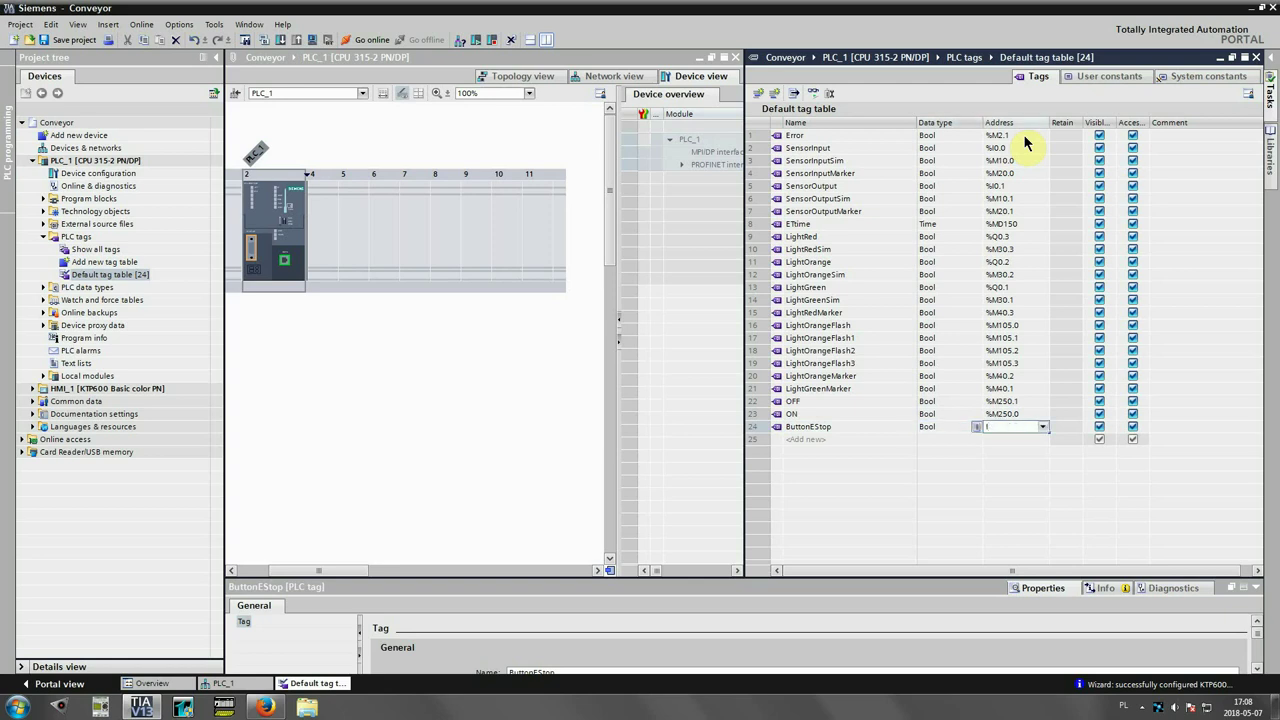
pyautogui.write('0.5')
pyautogui.press('Return')
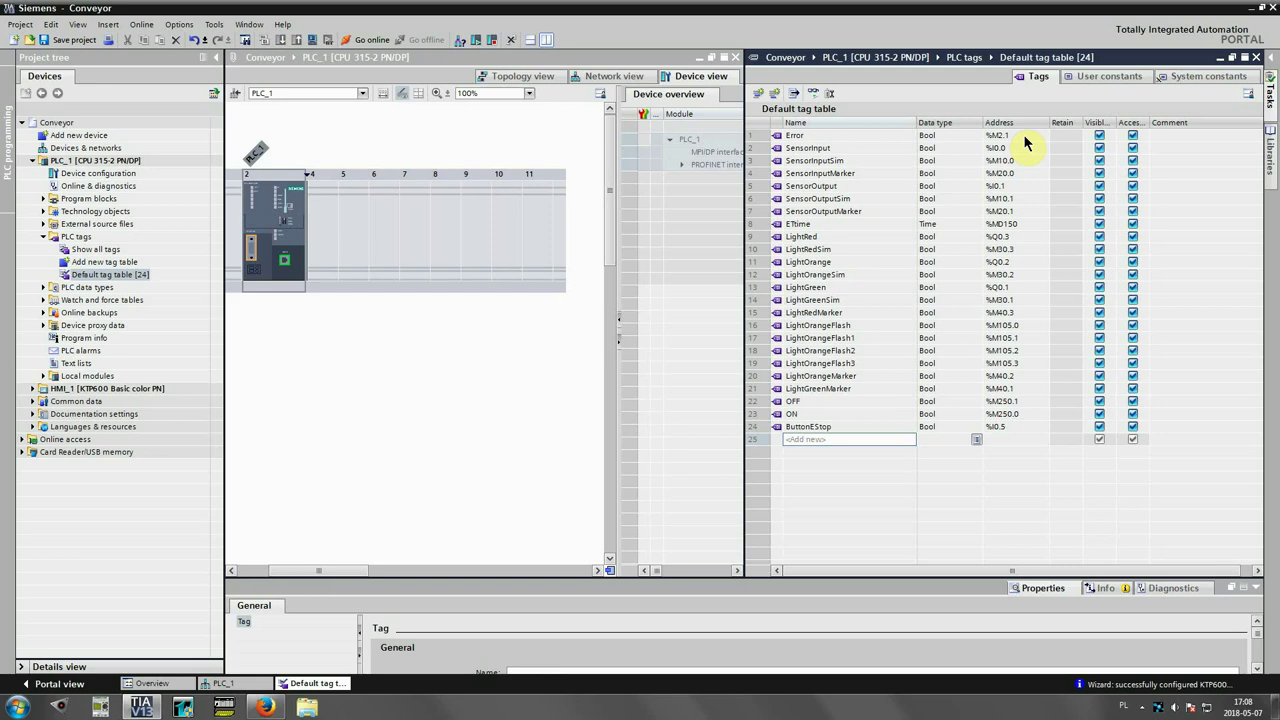
# - Add a Bool tag named ButtonEStopSim at address %M10.5 to the default tag table
pyautogui.write('ButtonEStopSim')
pyautogui.press('Return')
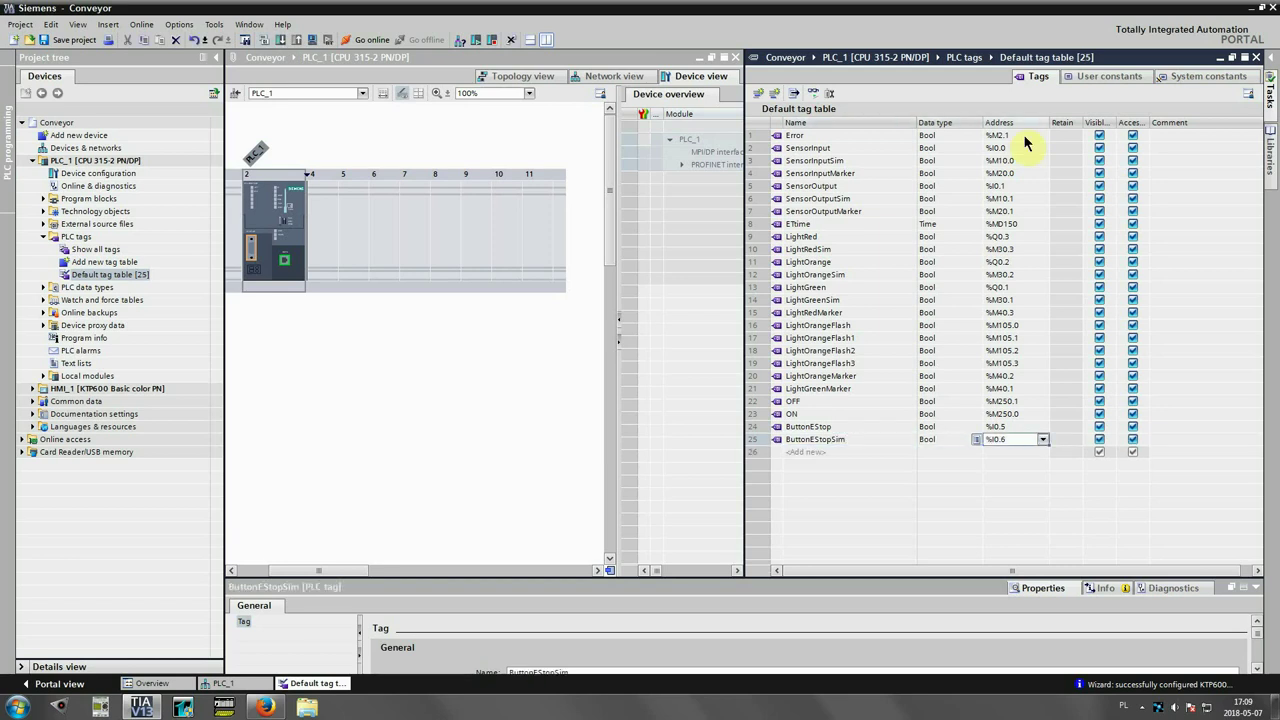
pyautogui.write('M10.5')
pyautogui.press('Return')
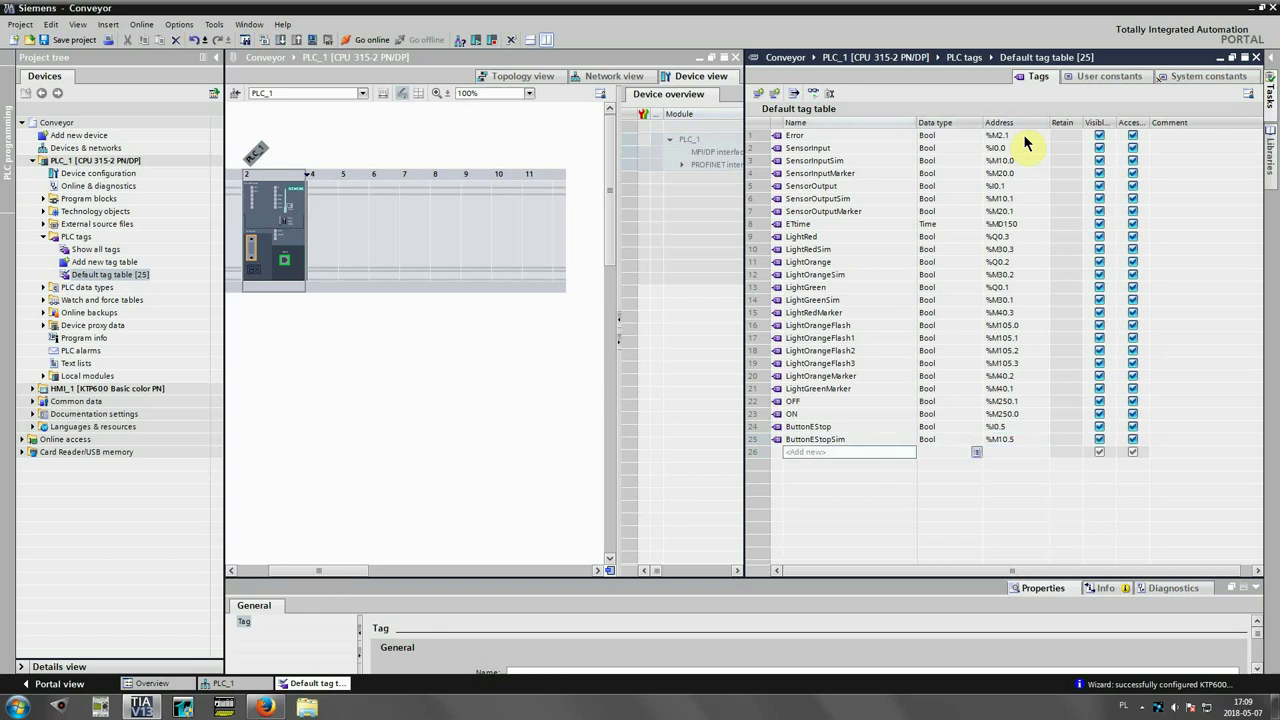
# - Add a Bool tag named ButtonEStopMarker at address %M20.5 to the default tag table
pyautogui.write('ButtonEStopMarker')
pyautogui.press('Tab')
pyautogui.press('Tab')
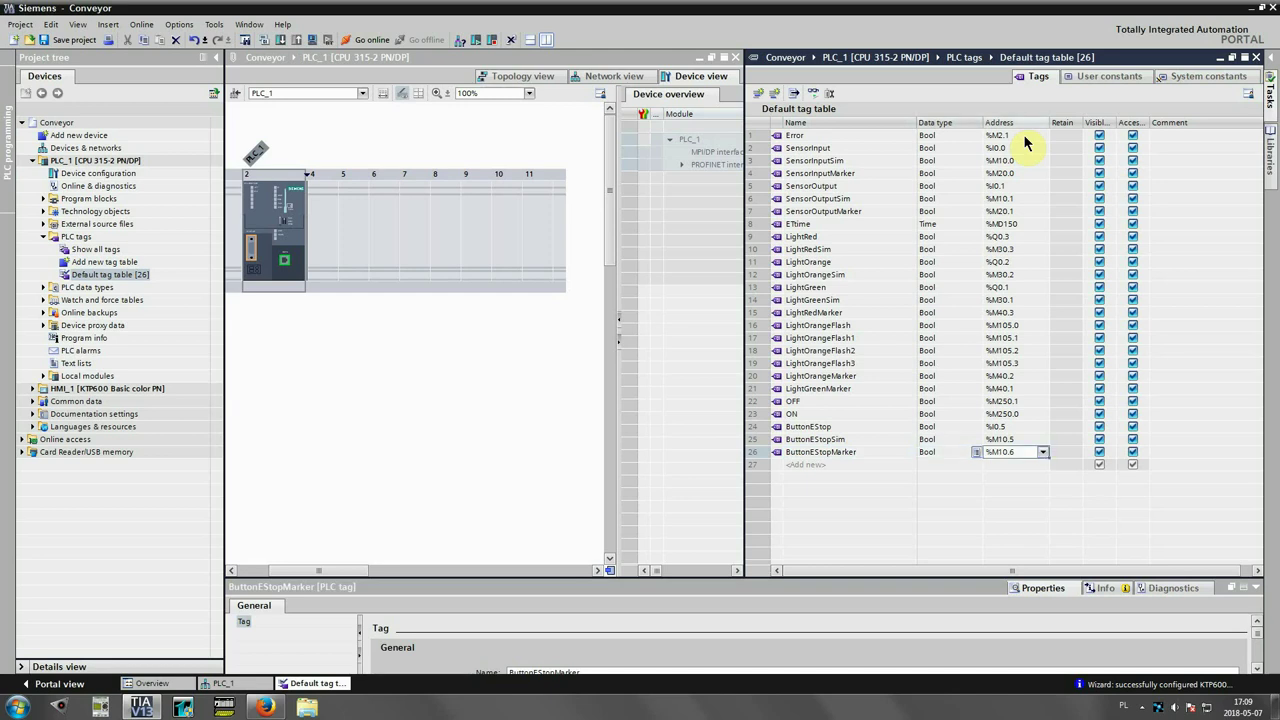
pyautogui.write('M20.5')
pyautogui.press('Return')
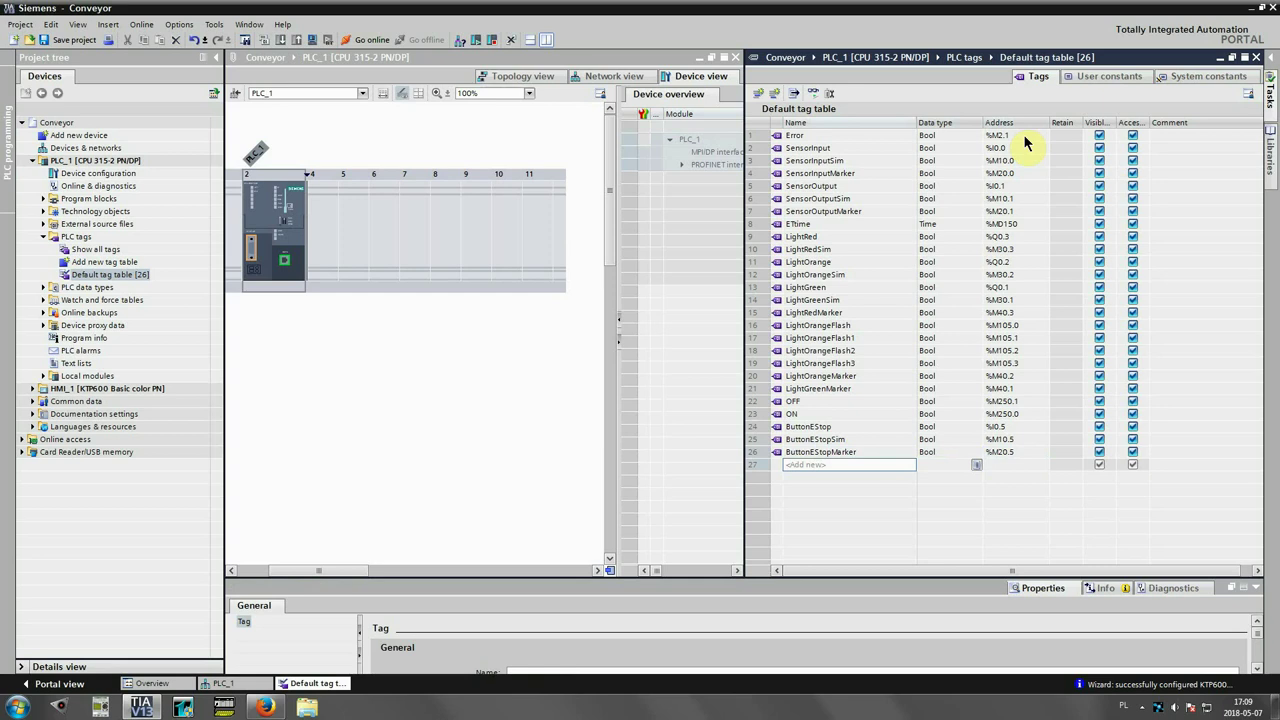
# - Add a Bool tag named ButtonReset at address %I0.4 to the default tag table
pyautogui.write('ButtonReset')
pyautogui.press('Return')
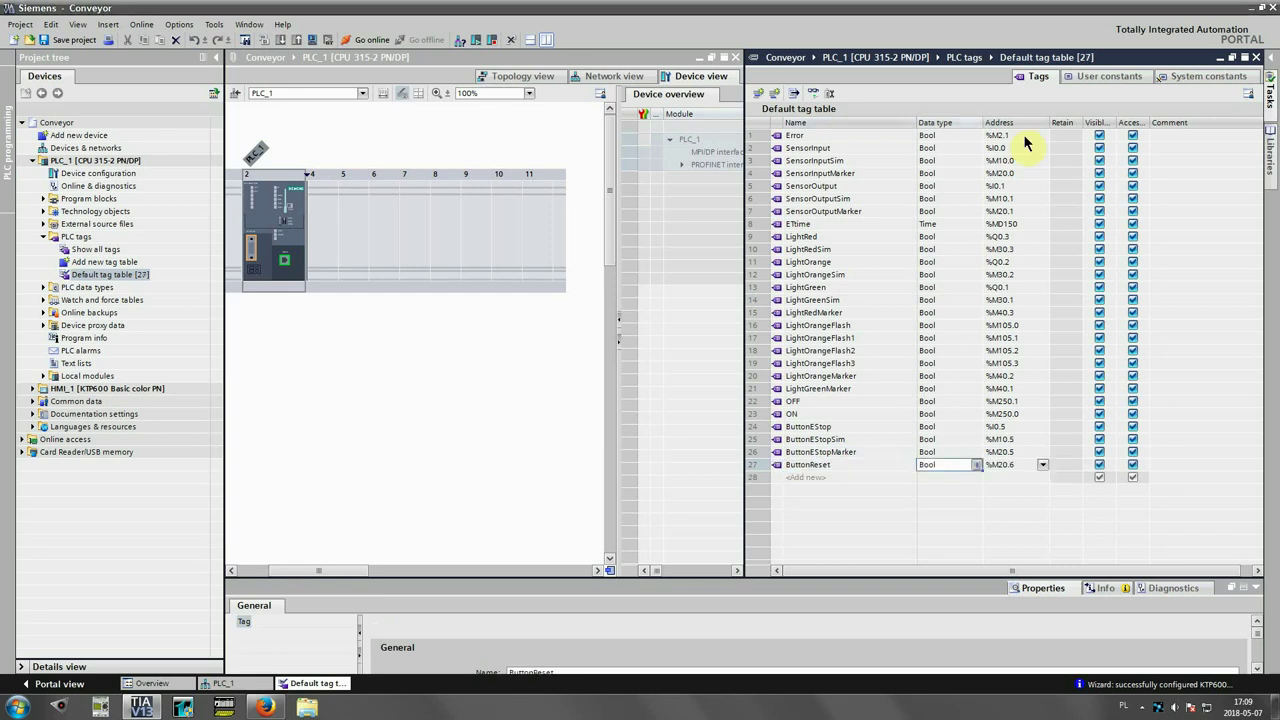
pyautogui.write('I0.4')
pyautogui.press('Return')
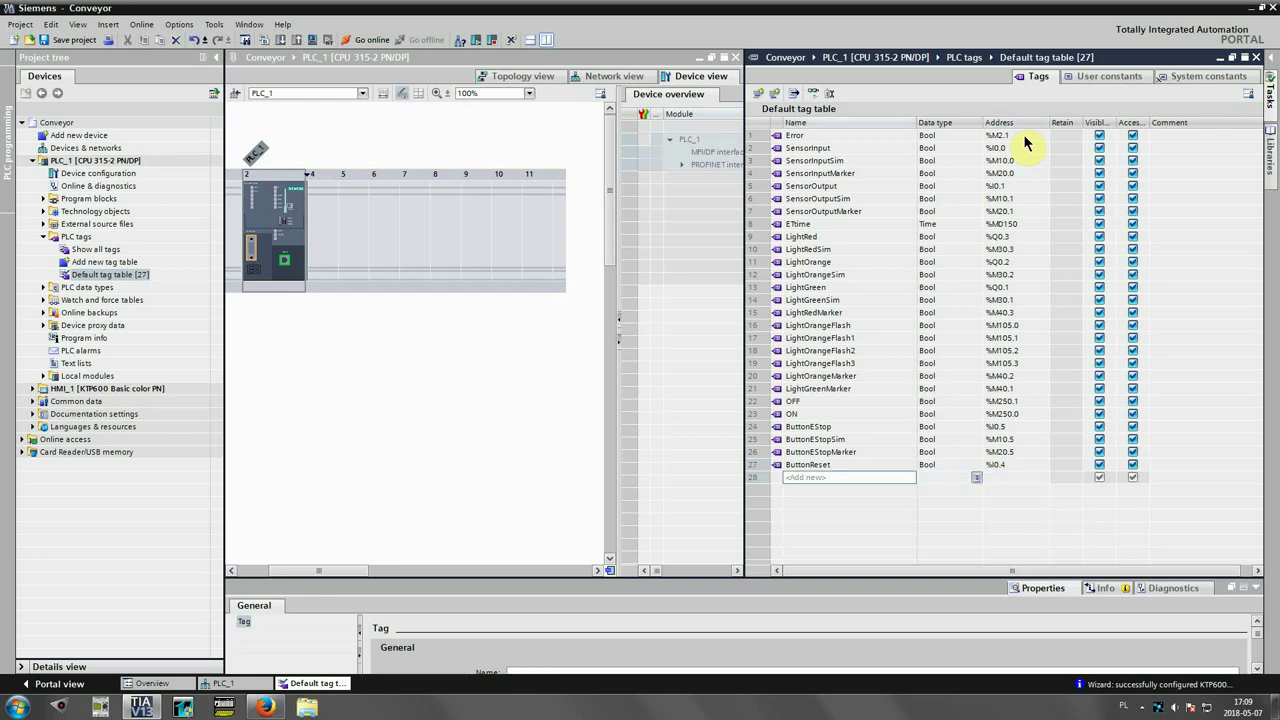
# - Add a Bool tag named ButtonResetSim at address %M10.4 to the default tag table
pyautogui.write('ButtonResetSim')
pyautogui.press('Tab')
pyautogui.press('Tab')
pyautogui.write('M10.4')
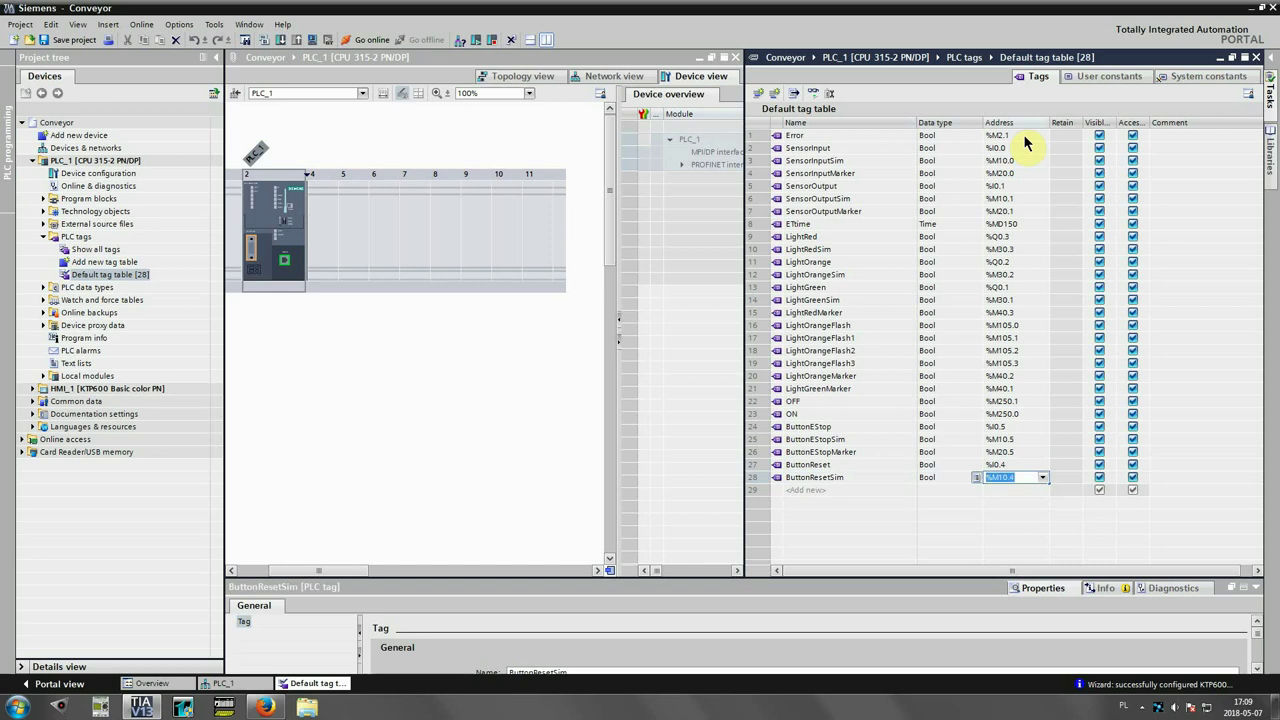
pyautogui.press('Return')
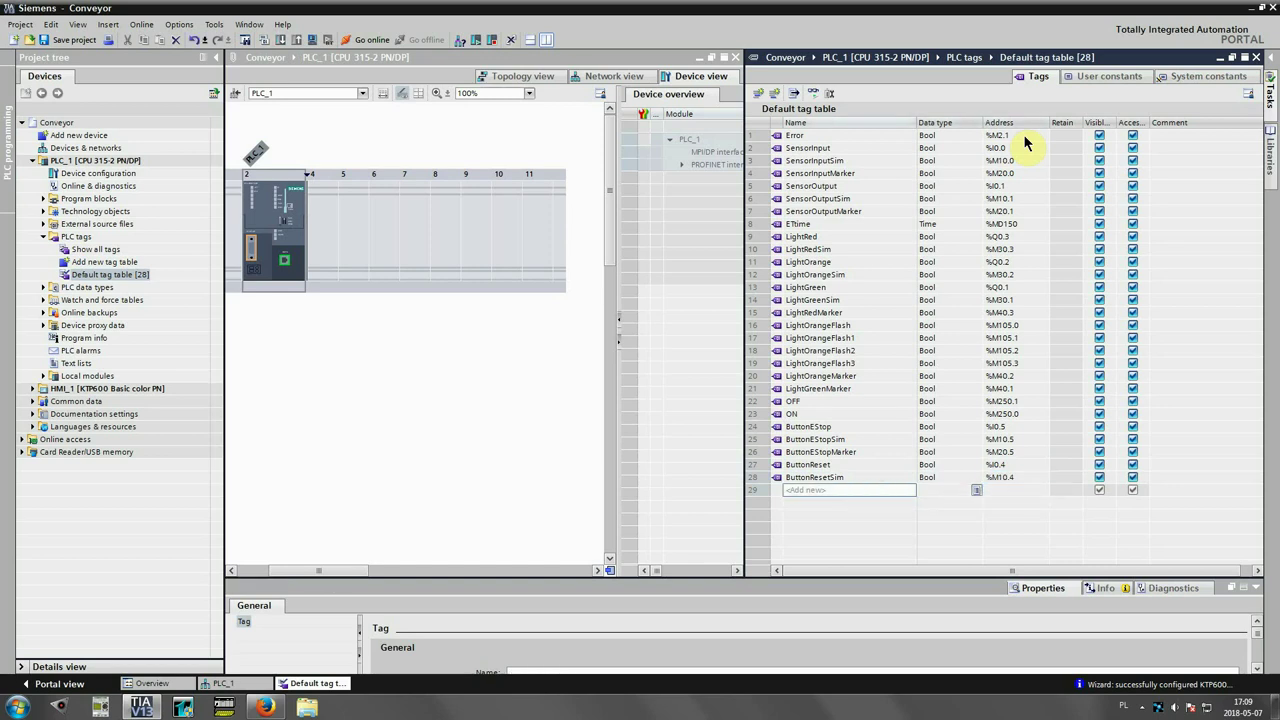
# - Add a Bool tag named ButtonResetMarker at address %M20.4 to the default tag table
pyautogui.write('ButtonResetMarker')
pyautogui.press('Return')
pyautogui.press('Tab')
pyautogui.write('M')
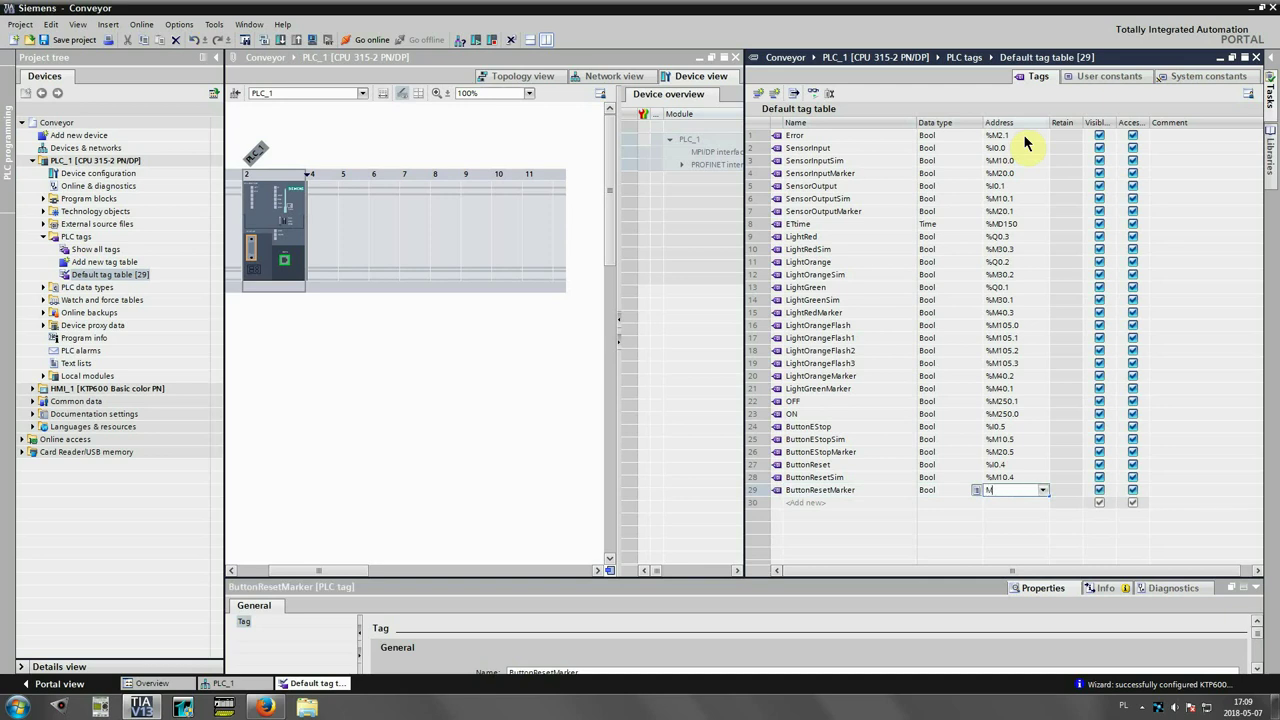
pyautogui.write('20.4')
pyautogui.press('Return')
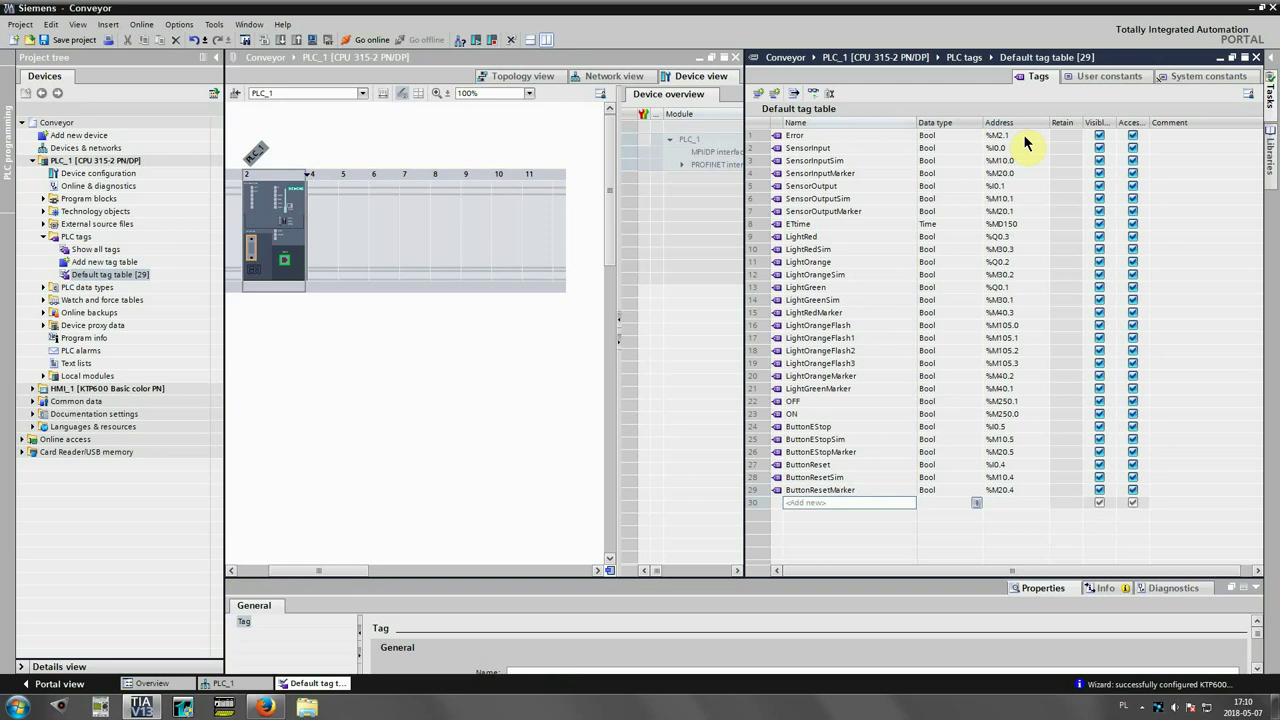
# - Add a Bool tag named ButtonStart at address %I0.2 to the default tag table
pyautogui.write('ButtonStart')
pyautogui.press('Tab')
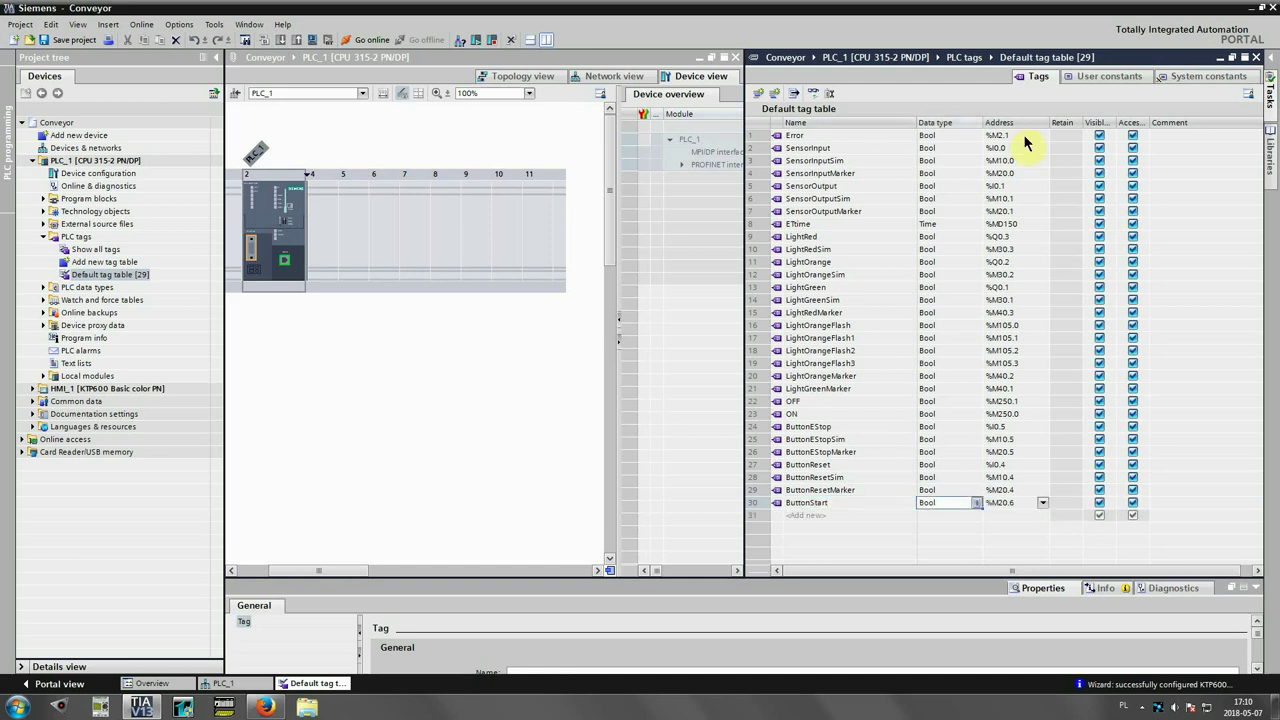
pyautogui.press('Tab')
pyautogui.write('I0.2')
pyautogui.press('Return')
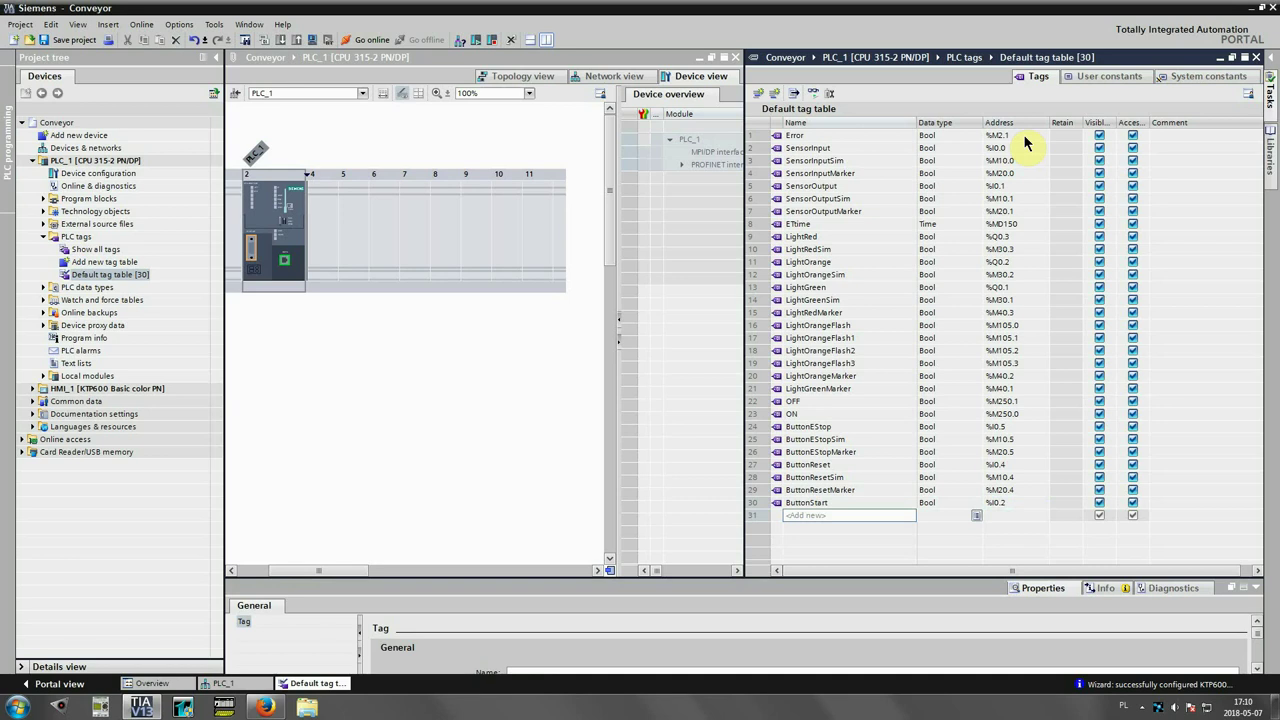
# - Add a Bool tag named ButtonStartSim at address %M10.2 to the default tag table
pyautogui.write('ButtonStartSim')
pyautogui.press('Return')
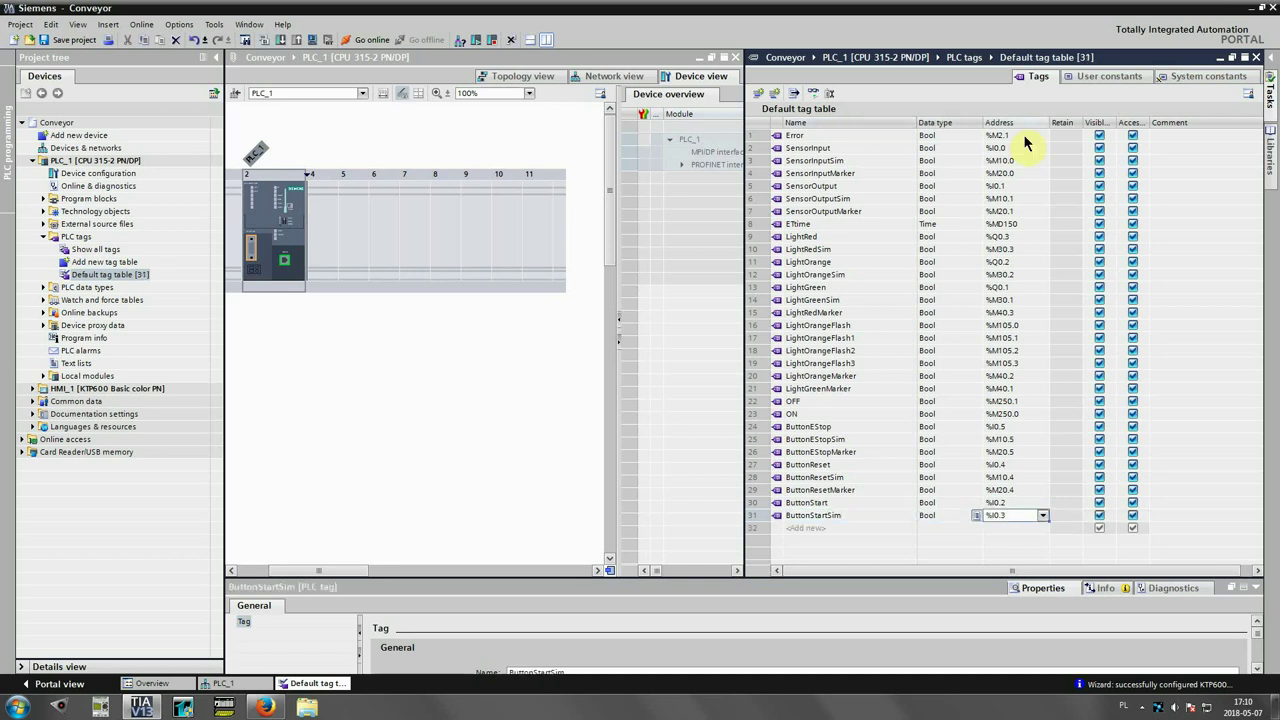
pyautogui.write('M10.2')
pyautogui.press('Return')
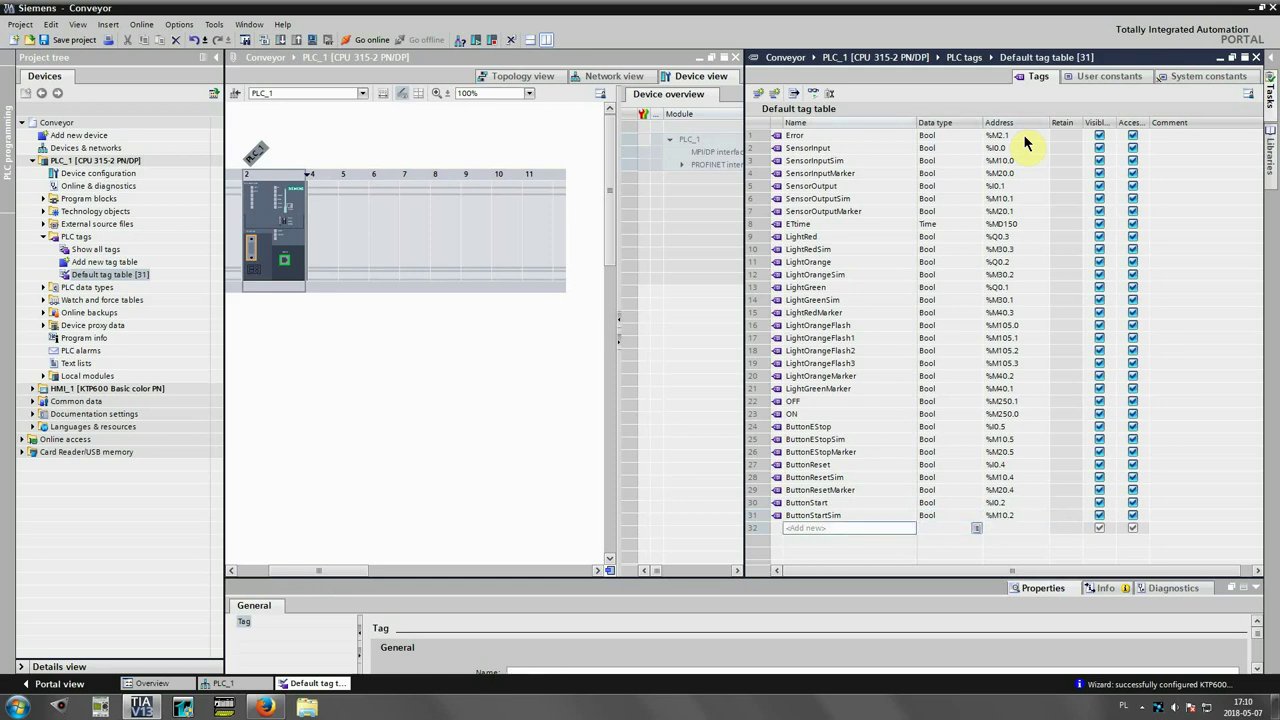
# - Add a Bool tag named ButtonStartMarker at address %M20.2 to the default tag table
pyautogui.write('ButtonStartMarker')
pyautogui.press('Tab')
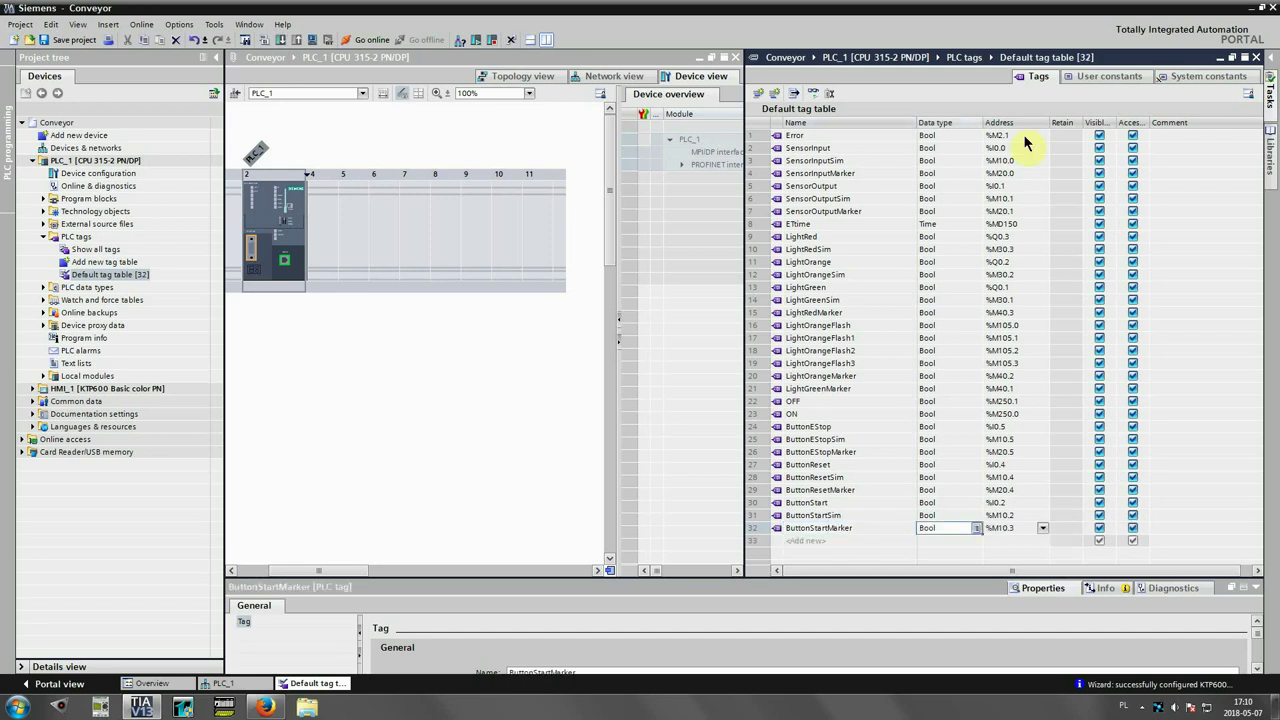
pyautogui.press('Tab')
pyautogui.write('M')
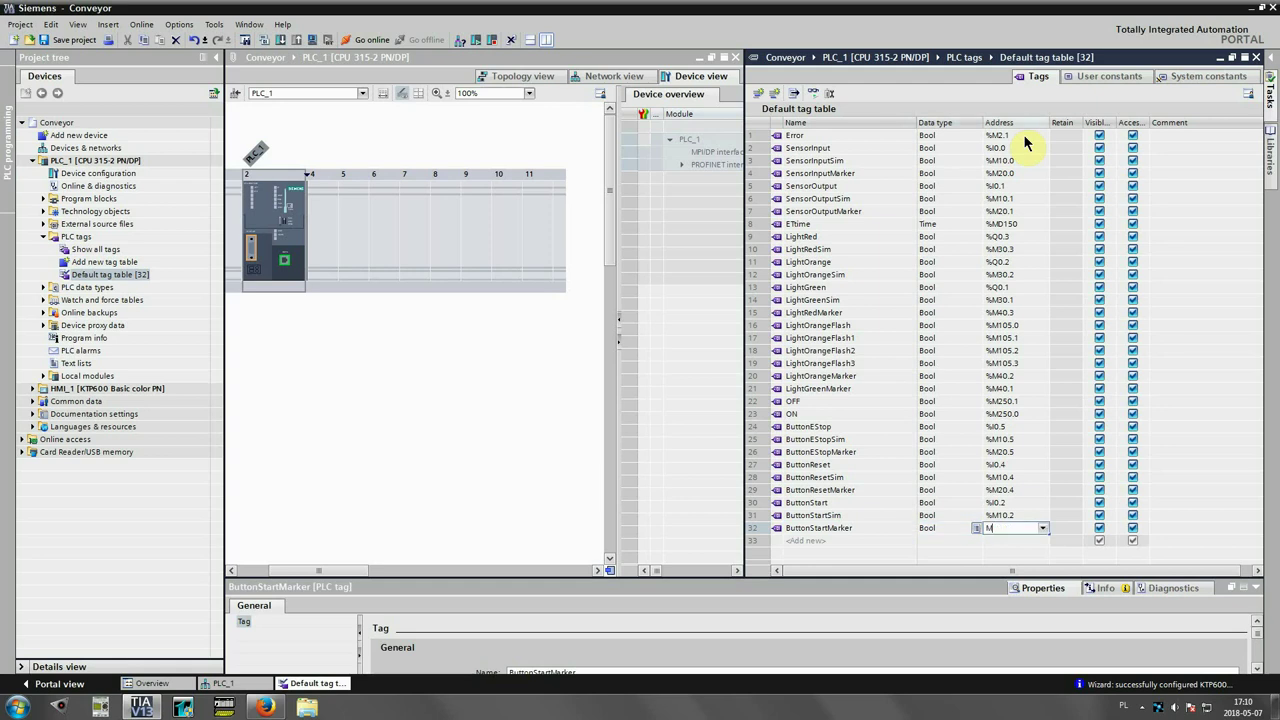
pyautogui.write('20')
pyautogui.write('.2')
pyautogui.press('Return')
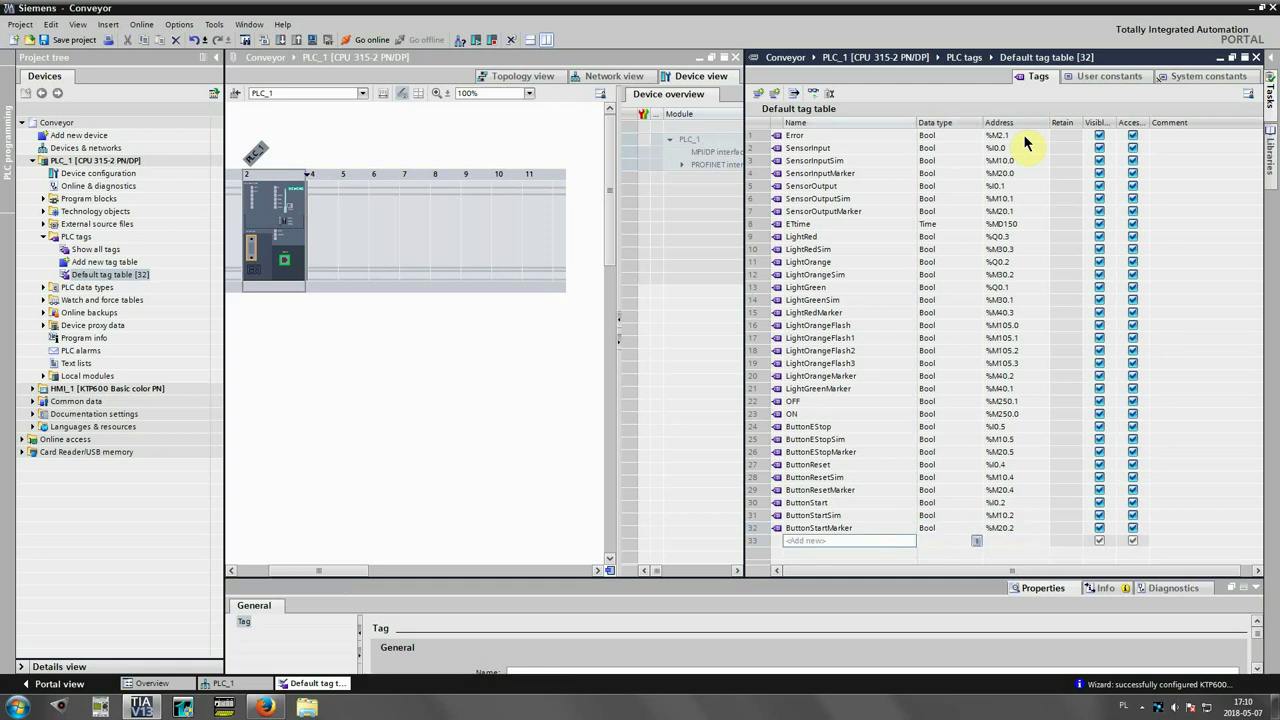
# - Add a Bool tag named ButtonStop at address %I0.3 to the default tag table
pyautogui.write('ButtonStop')
pyautogui.press('Return')
pyautogui.write('I0.3')
pyautogui.press('Return')
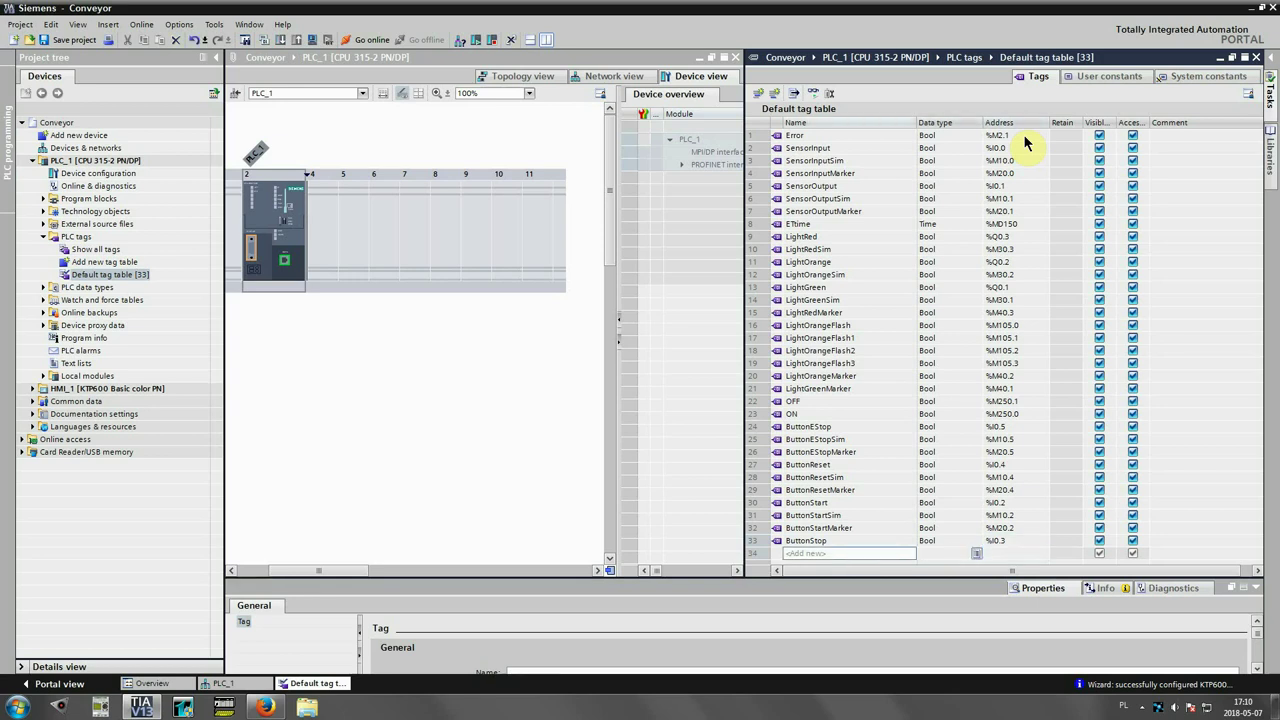
# - Add a Bool tag named ButtonStopSim at address %M10.3 to the default tag table
pyautogui.write('ButtonStopSim')
pyautogui.press('Tab')
pyautogui.press('Tab')
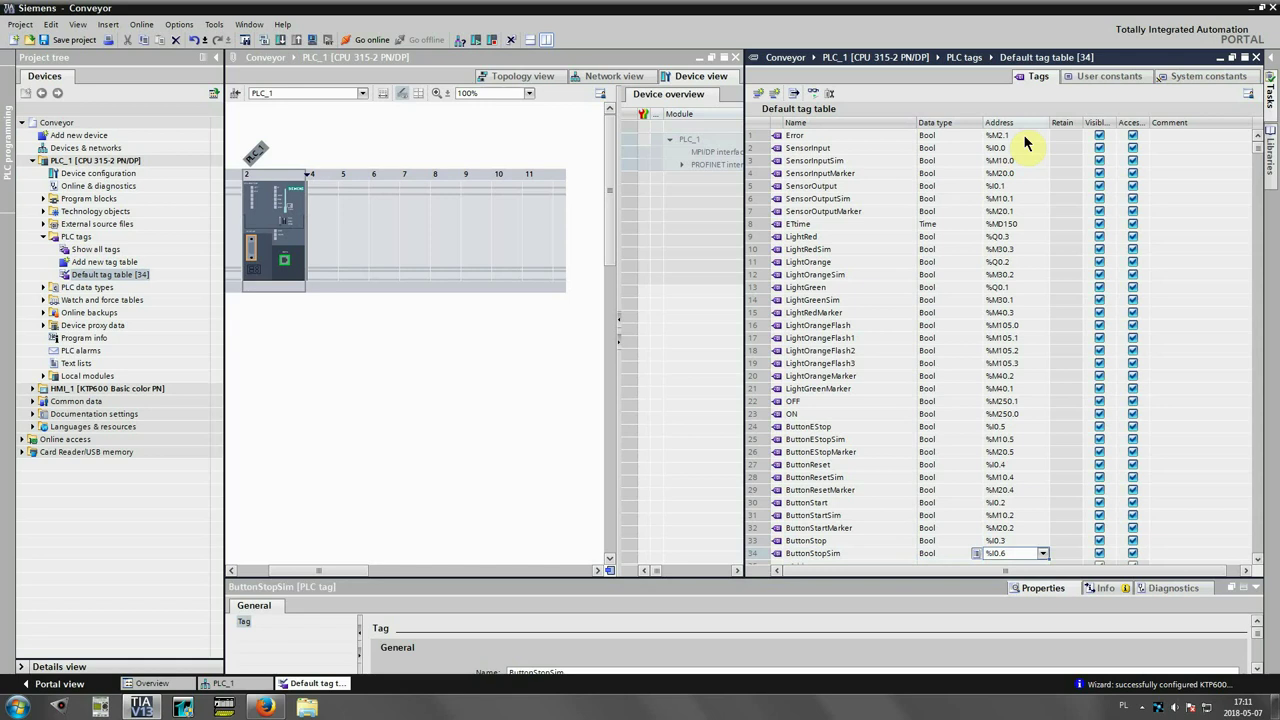
pyautogui.write('M10.3')
pyautogui.press('Return')
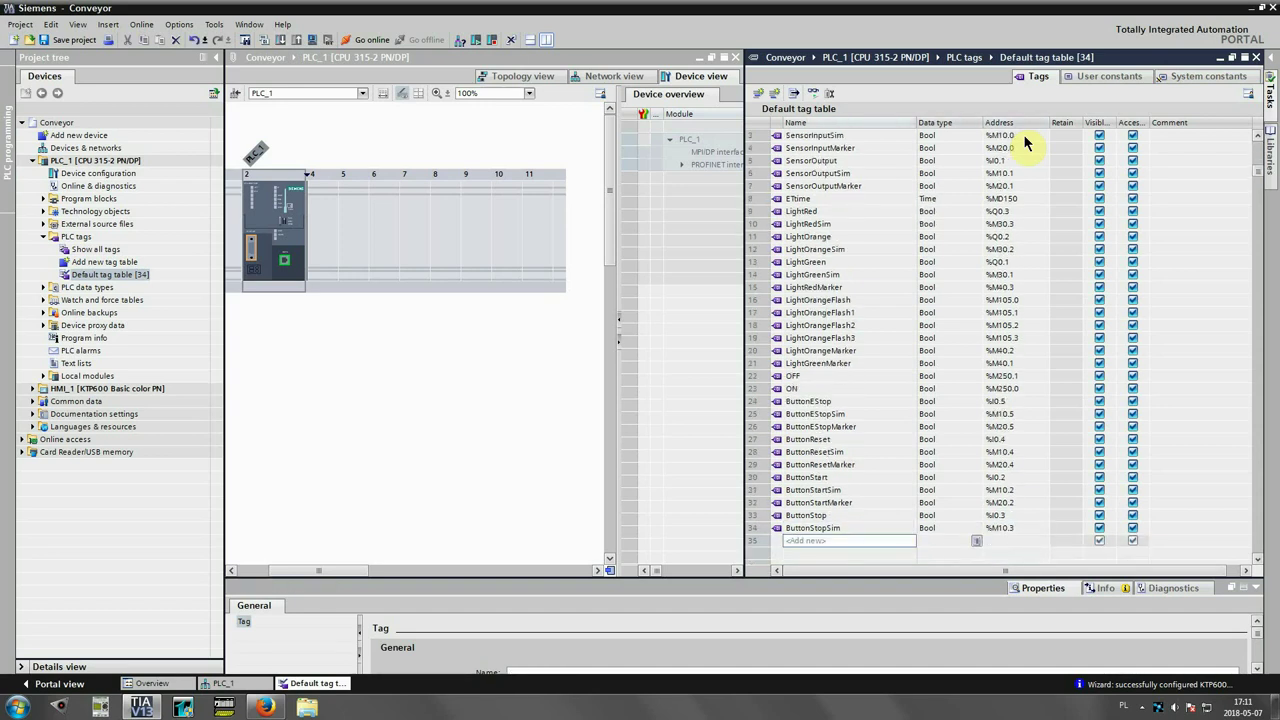
# - Add a Bool tag named ButtonSopMarker at address %M20.3 to the default tag table
pyautogui.write('ButtonSopMarker')
pyautogui.press('Tab')
pyautogui.press('Tab')
pyautogui.write('M20.3')
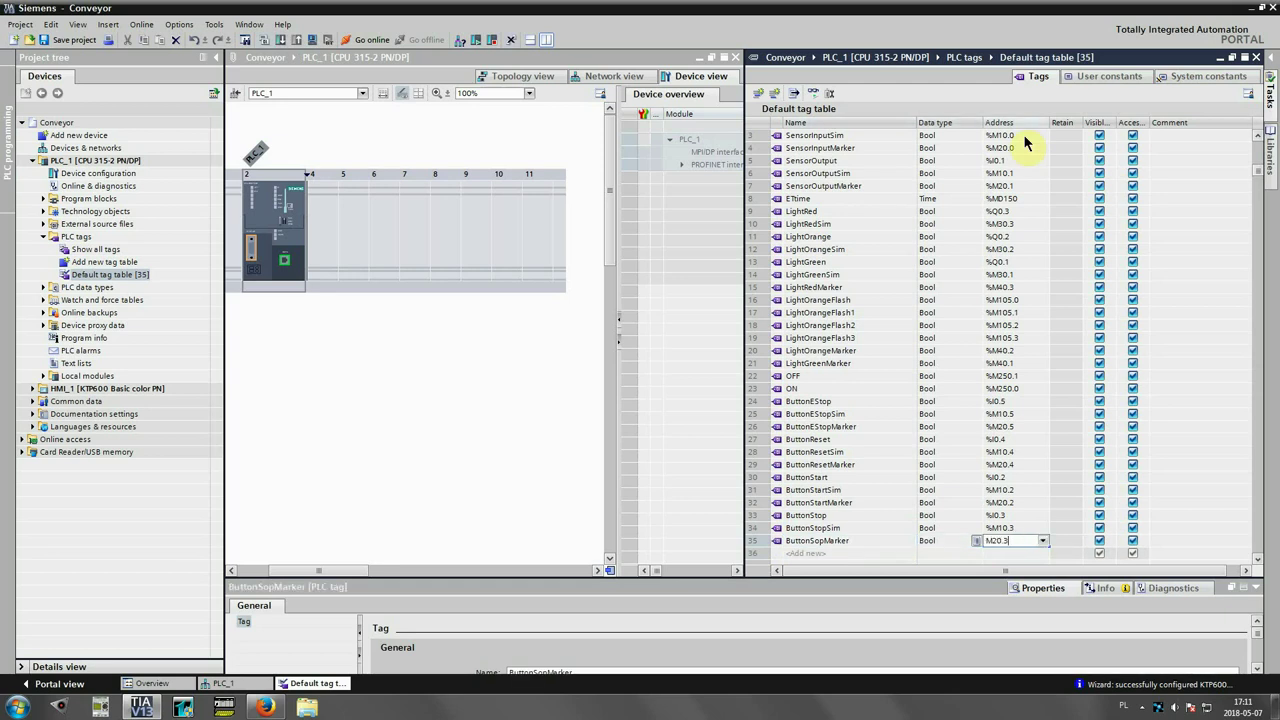
pyautogui.press('Return')
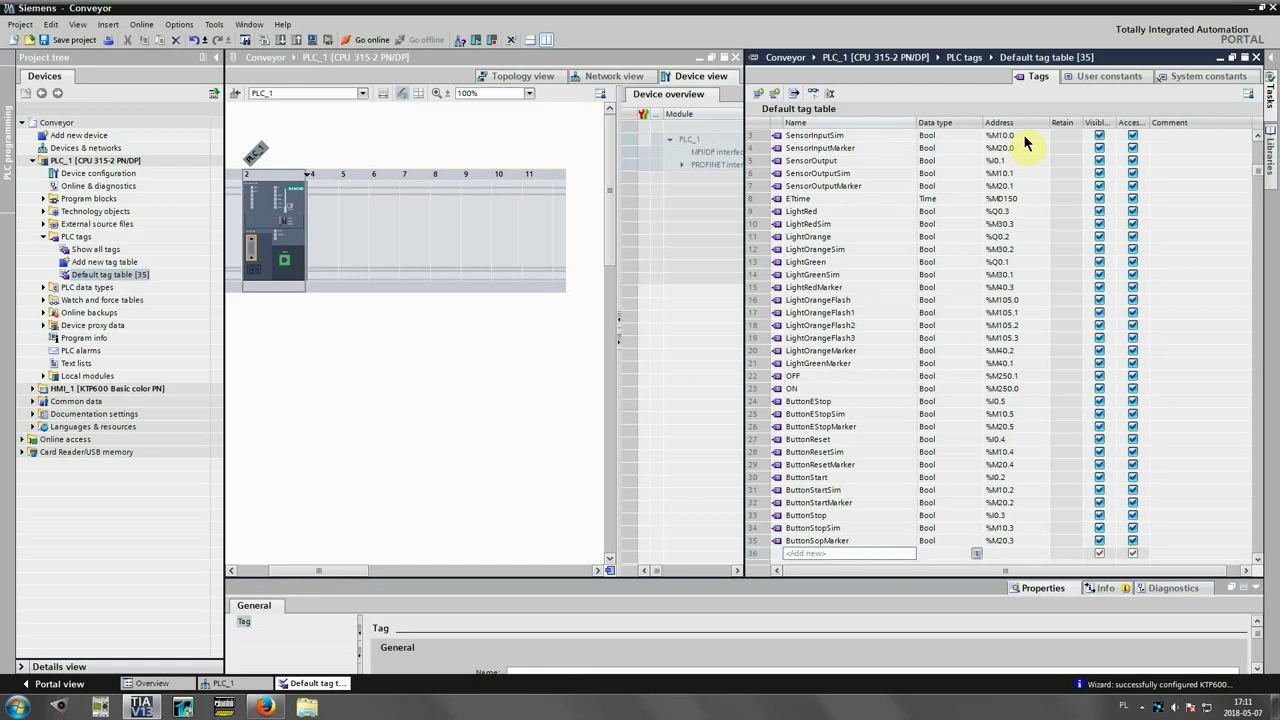
# - Correct the misspelled name of the tag at address %M20.3 to ButtonStopMarker
pyautogui.press('Up')
pyautogui.press('F2')
pyautogui.press('Left')
pyautogui.press('Left')
pyautogui.press('Left')
pyautogui.press('Left')
pyautogui.press('Left')
pyautogui.press('Left')
pyautogui.press('Left')
pyautogui.press('Left')
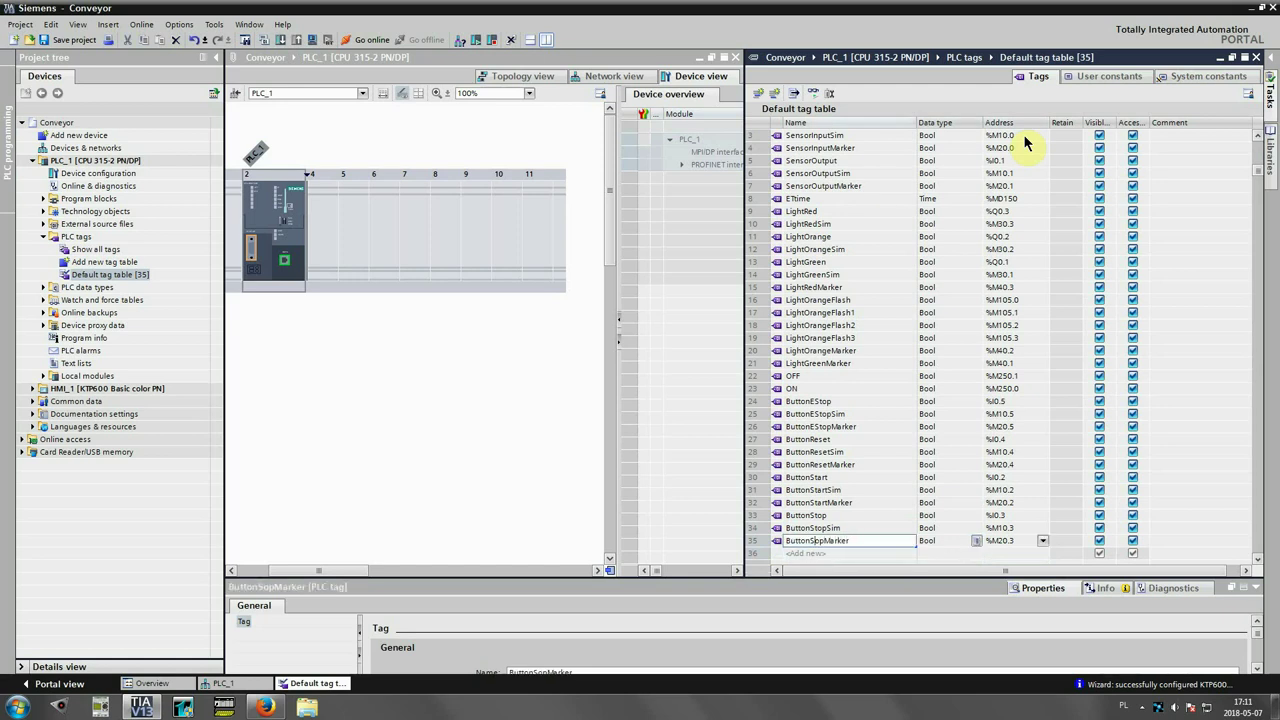
pyautogui.write('t')
pyautogui.press('Return')
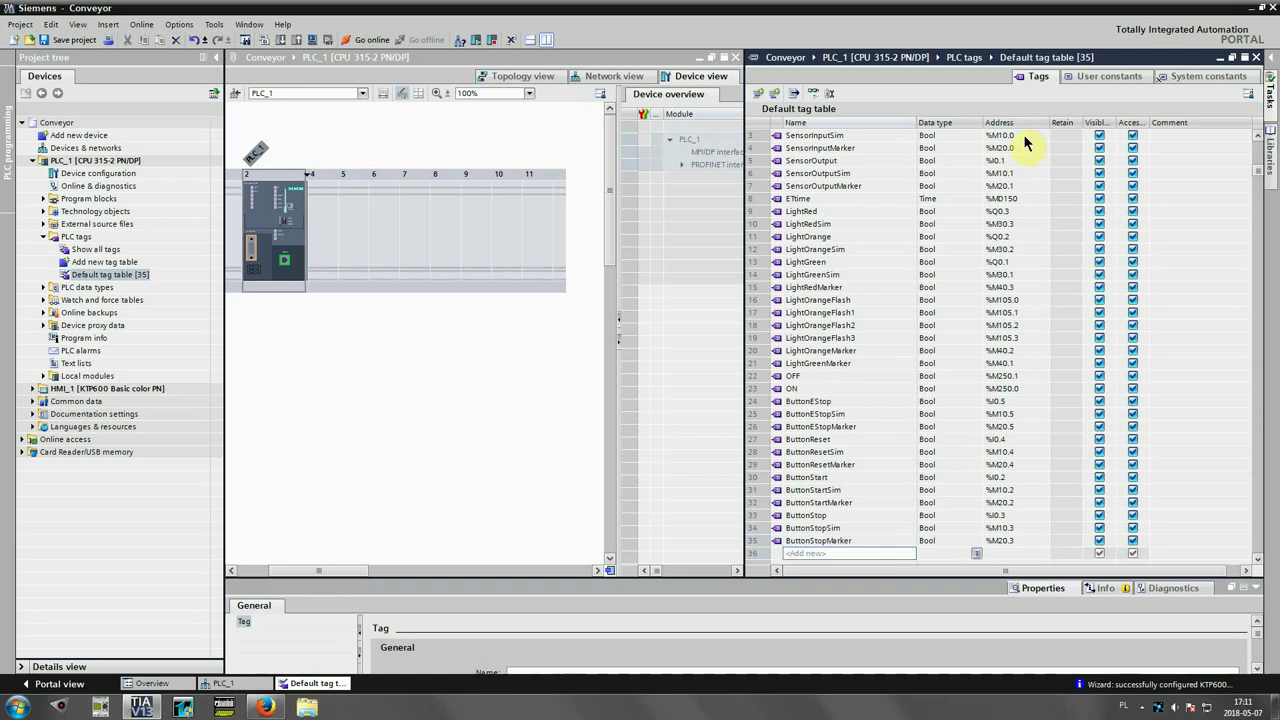
# - Add a Bool tag named Run at address %M2.2 to the default tag table
pyautogui.write('Run')
pyautogui.press('Tab')
pyautogui.press('Tab')
pyautogui.write('M22')
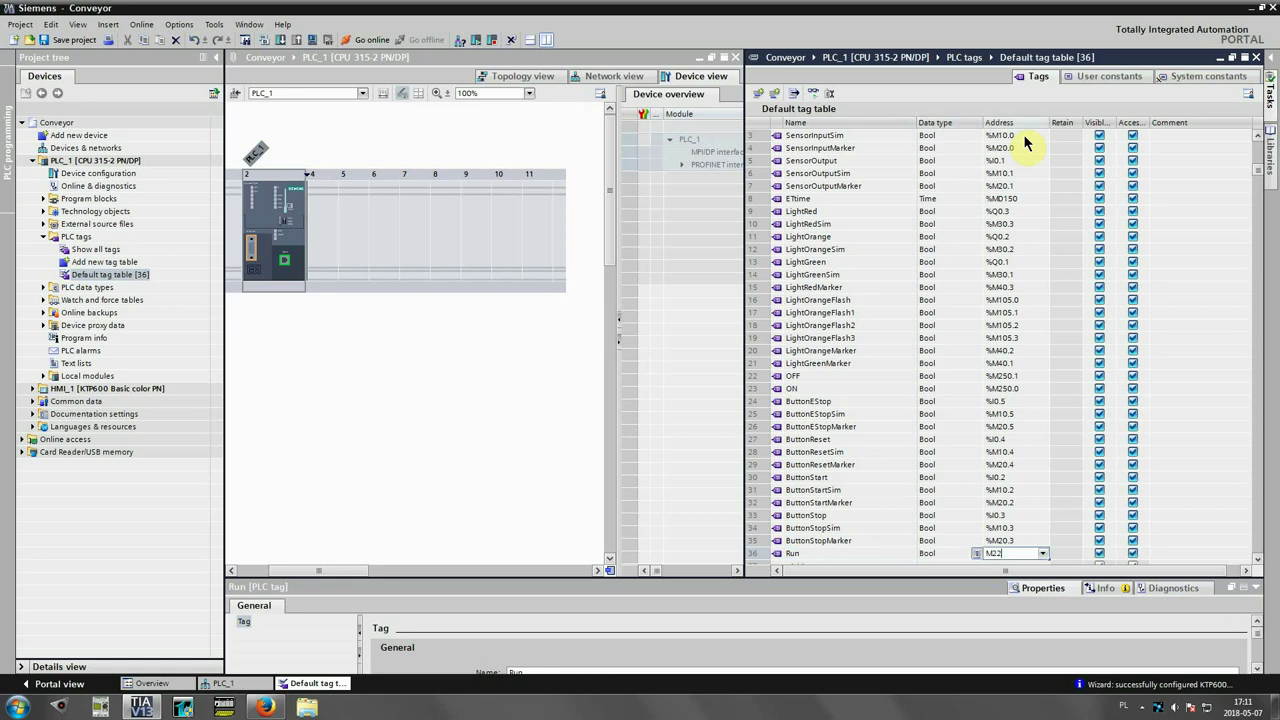
pyautogui.write('.2')
pyautogui.press('Return')
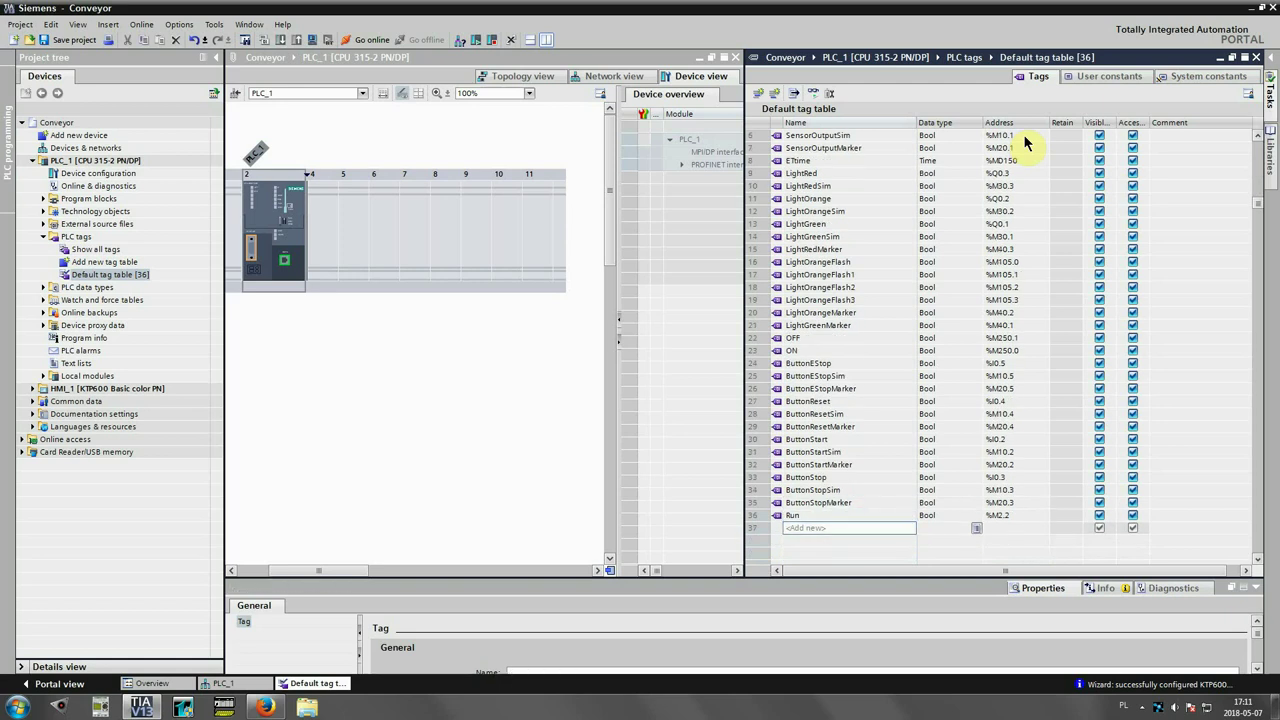
# - Add a Bool tag named Motor at address %Q0.0 to the default tag table
pyautogui.write('Motor')
pyautogui.press('Tab')
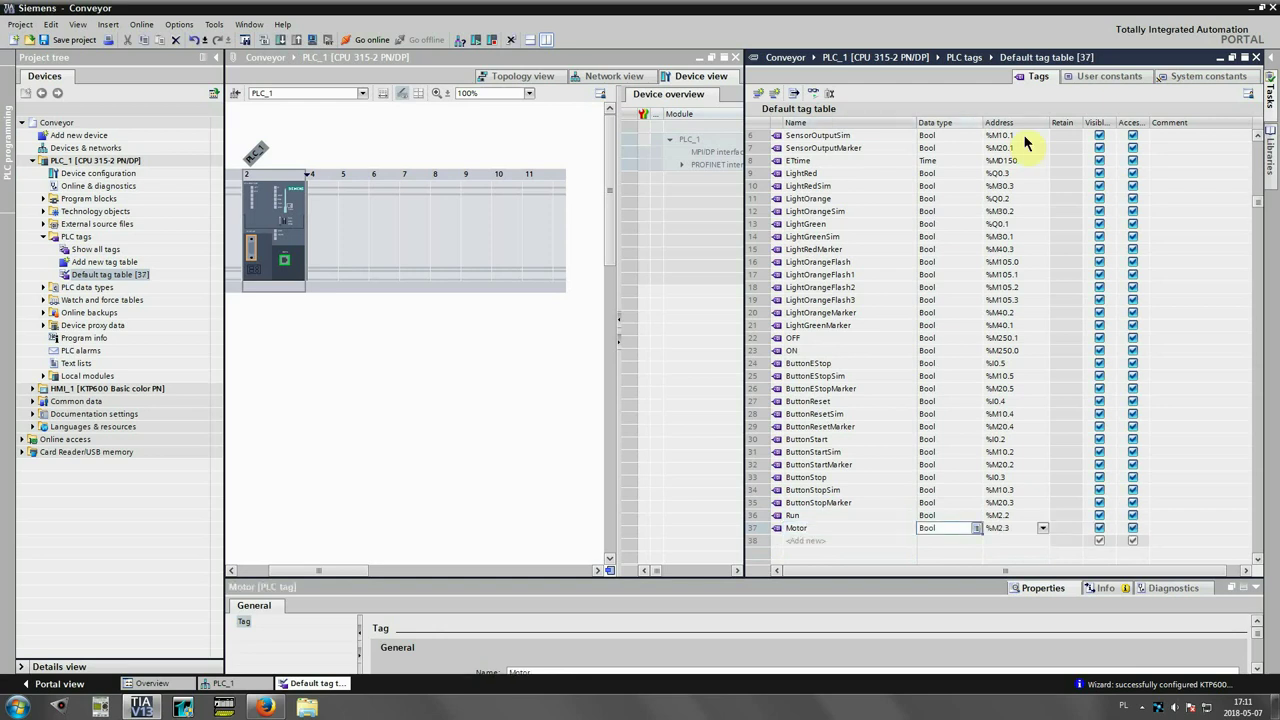
pyautogui.press('Tab')
pyautogui.write('Q0')
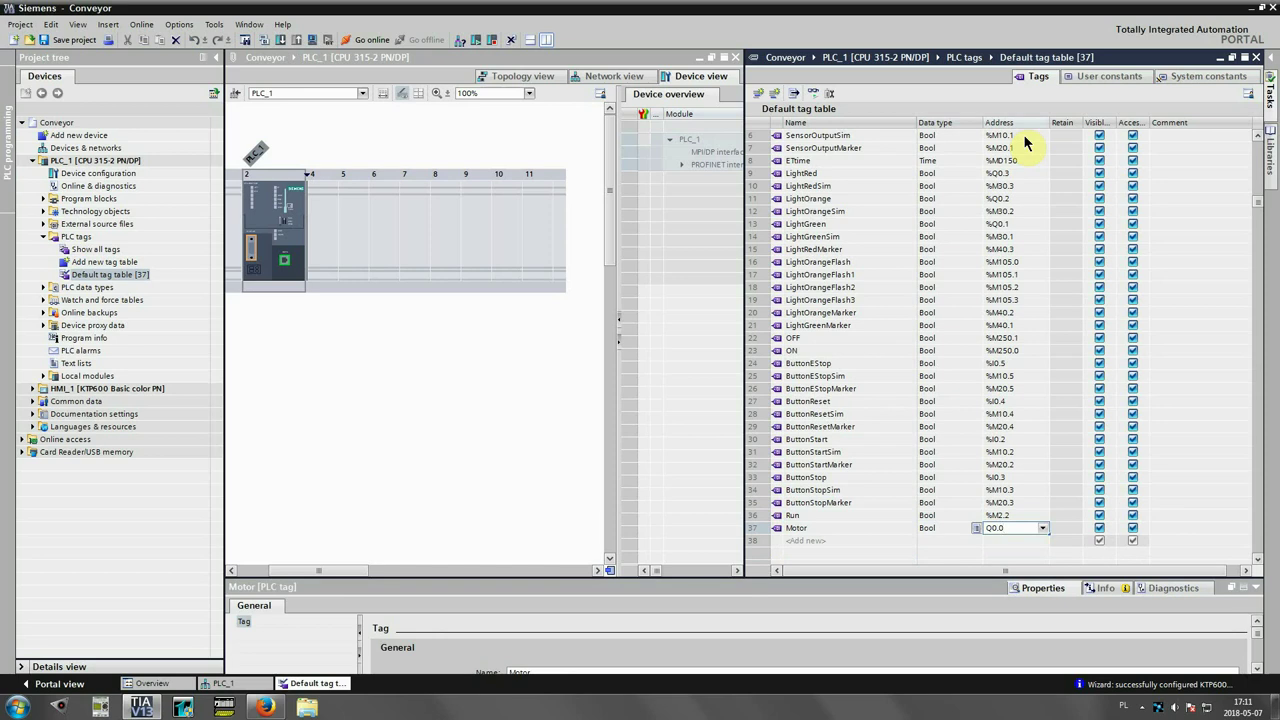
pyautogui.press('Return')
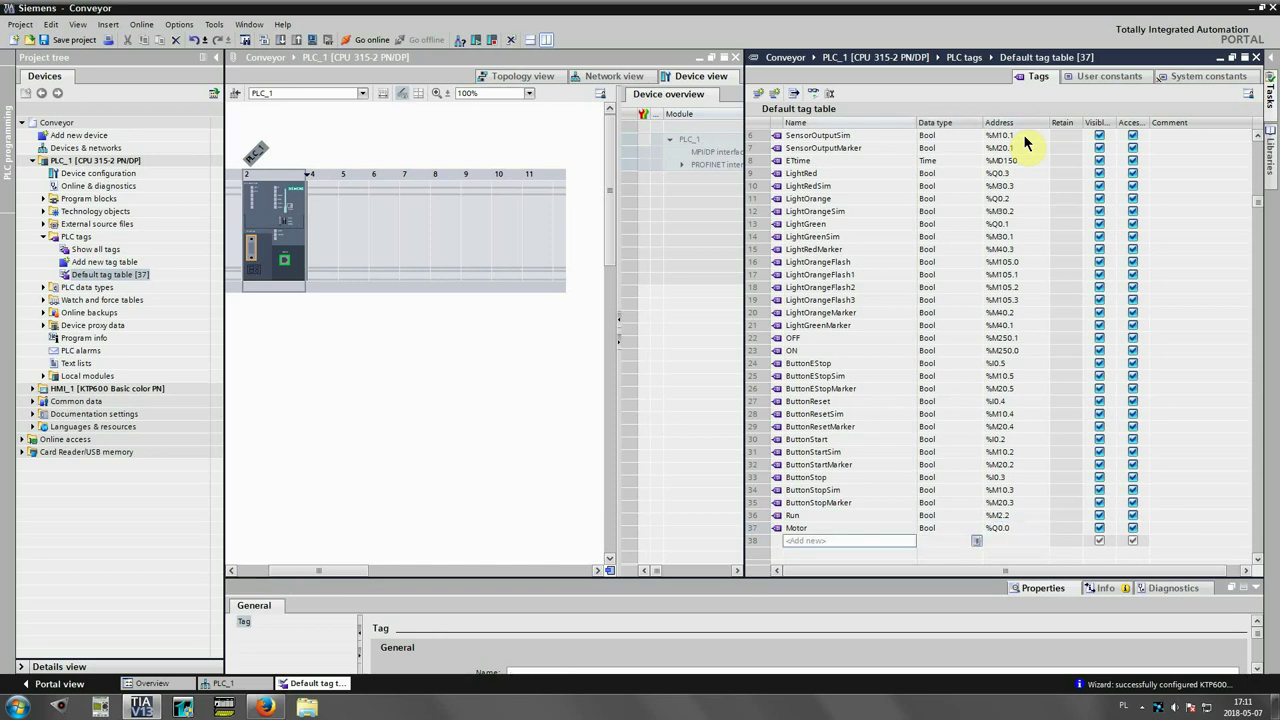
# - Add a Bool tag named MotorTime at address %M200.0 to the default tag table
pyautogui.write('MotorTime')
pyautogui.press('Return')
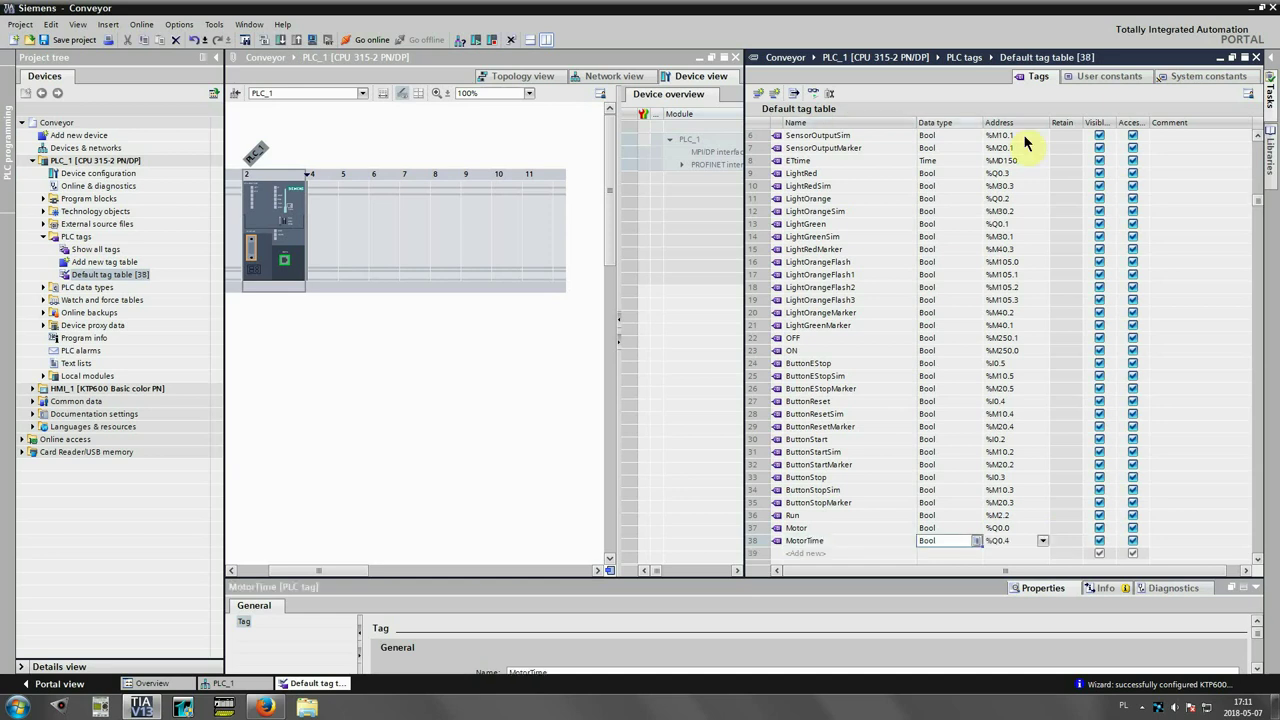
pyautogui.press('Tab')
pyautogui.write('M200')
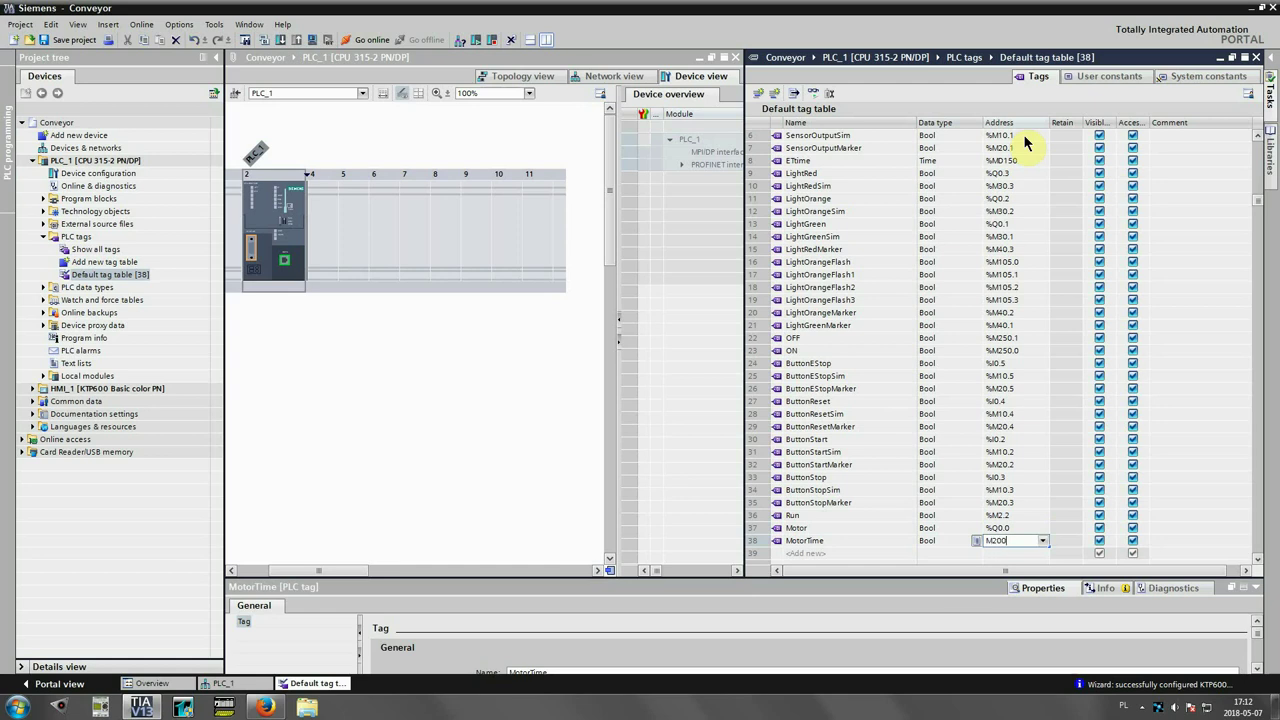
pyautogui.press('Return')
# - Add a Bool tag named MotorTime1 at address %M200.1 to the default tag table
pyautogui.write('Mo')
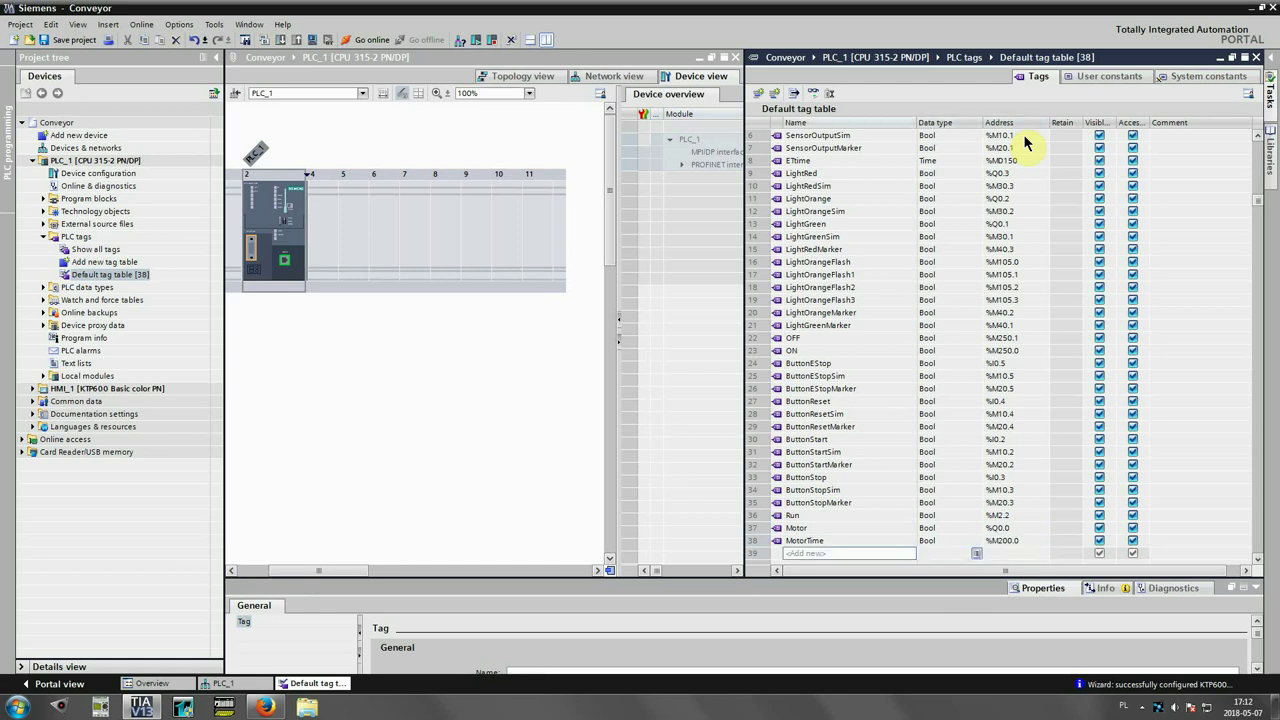
pyautogui.write('torTime1')
pyautogui.press('Tab')
pyautogui.press('Tab')
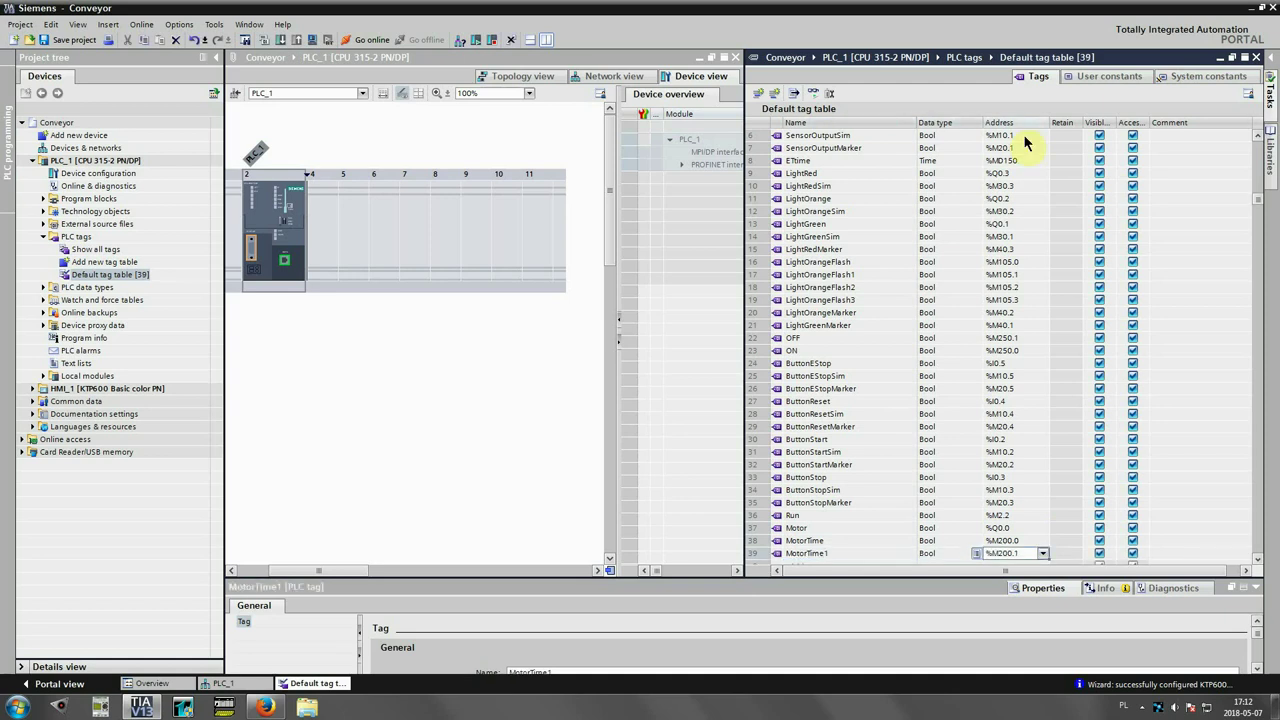
pyautogui.press('Up')
pyautogui.scroll(-1, 1024, 143)
pyautogui.press('Down')
pyautogui.press('Down')
# - Add a Bool tag named MotorTime2 at address %M200.2 to the default tag table
pyautogui.write('Moto')
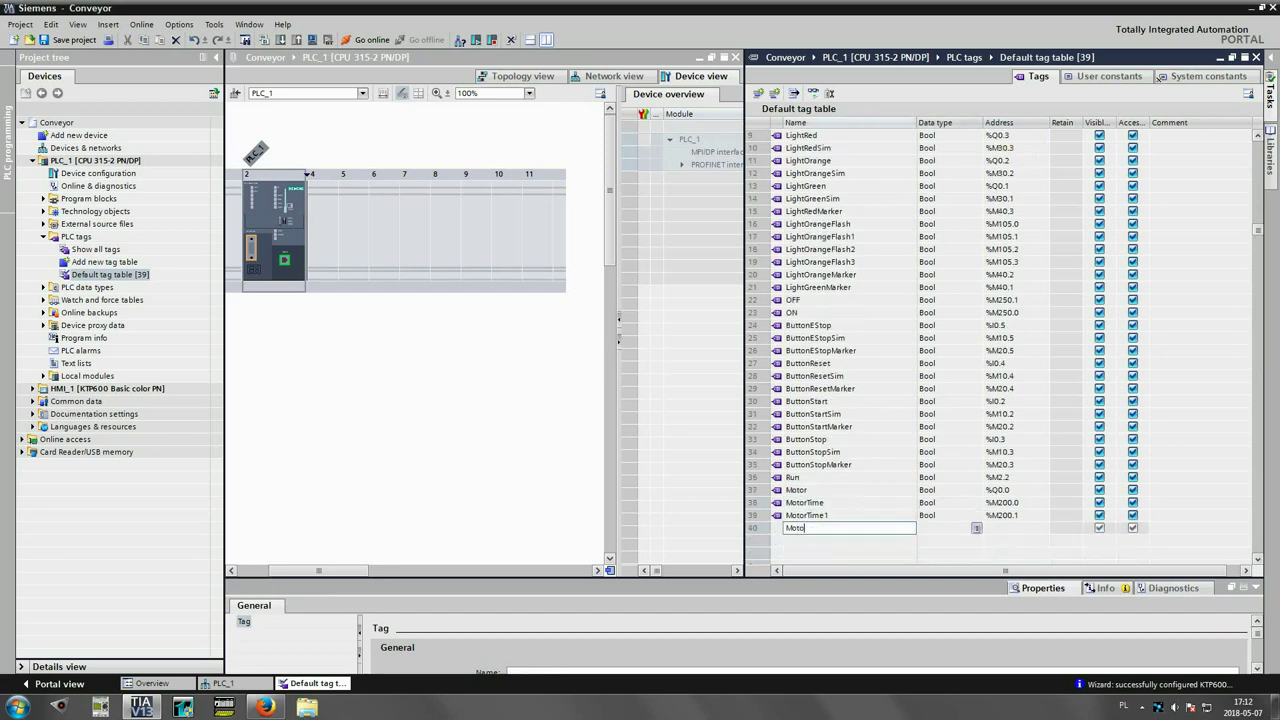
pyautogui.write('rTime2')
pyautogui.press('Return')
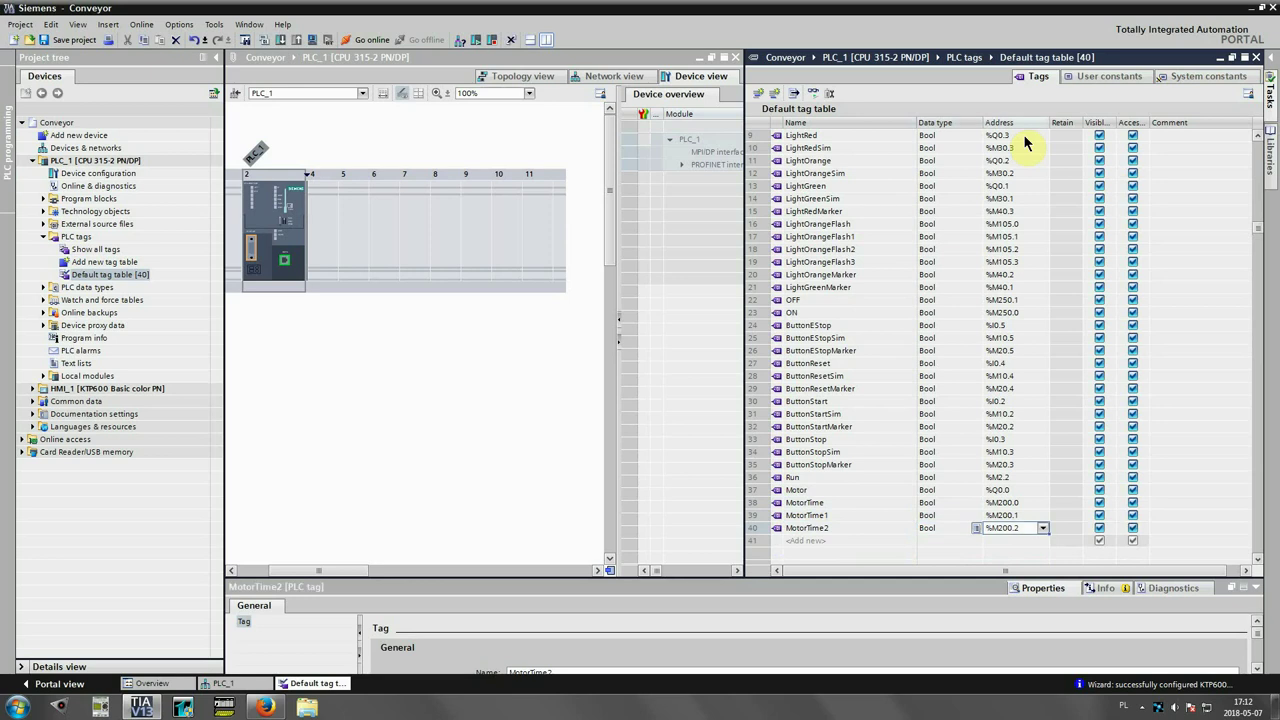
pyautogui.press('Return')
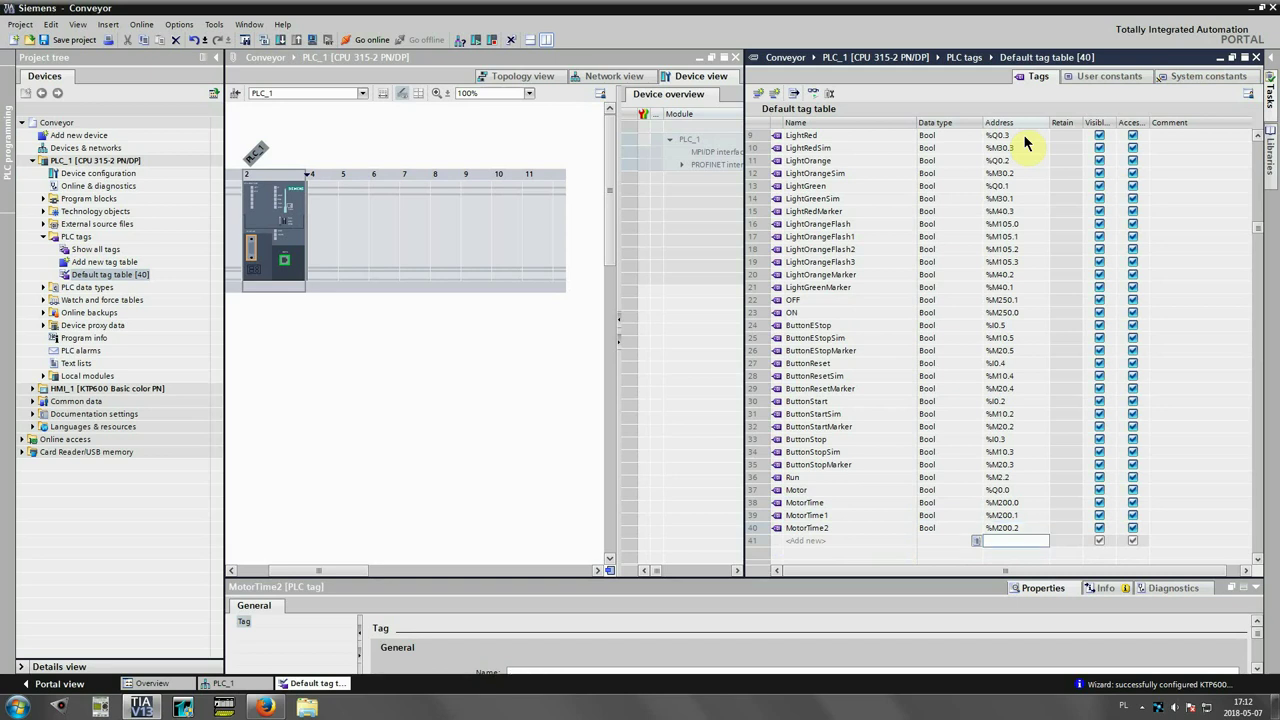
# - Add a Bool tag named MotorSim at address %M30.0 to the default tag table
pyautogui.write('M')
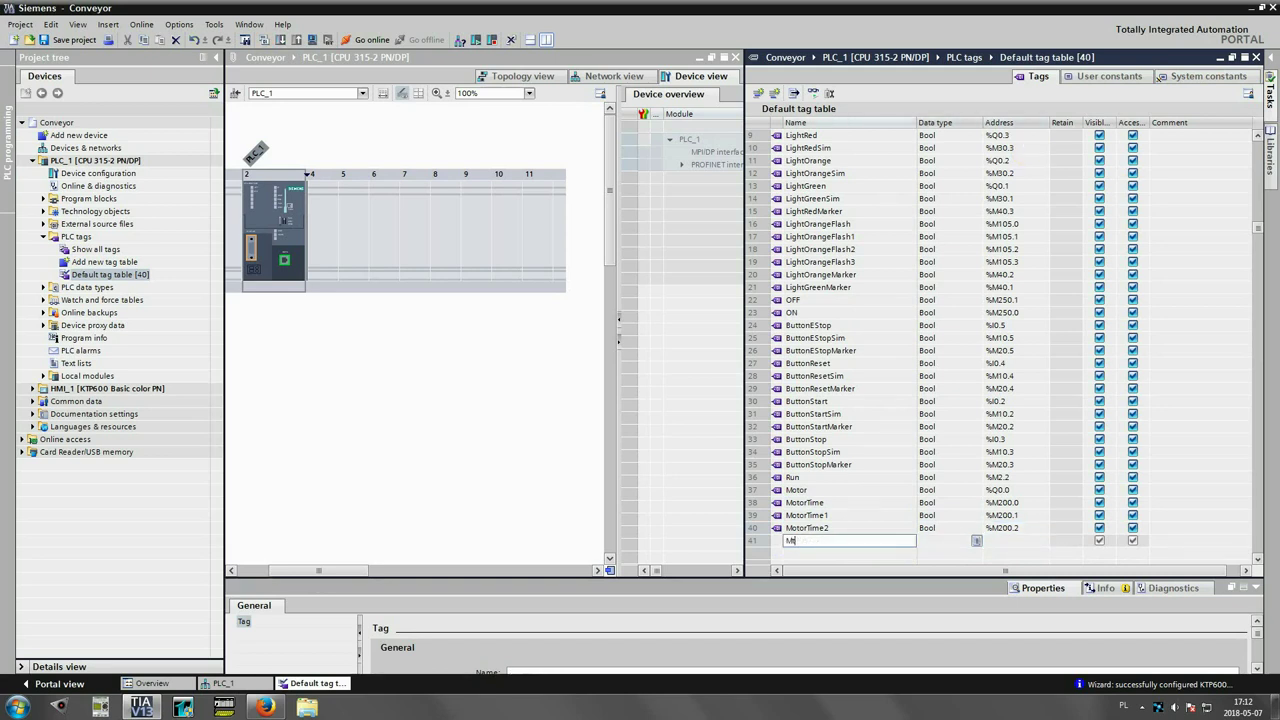
pyautogui.write('otorSim')
pyautogui.press('Return')
pyautogui.press('Tab')
pyautogui.write('M30')
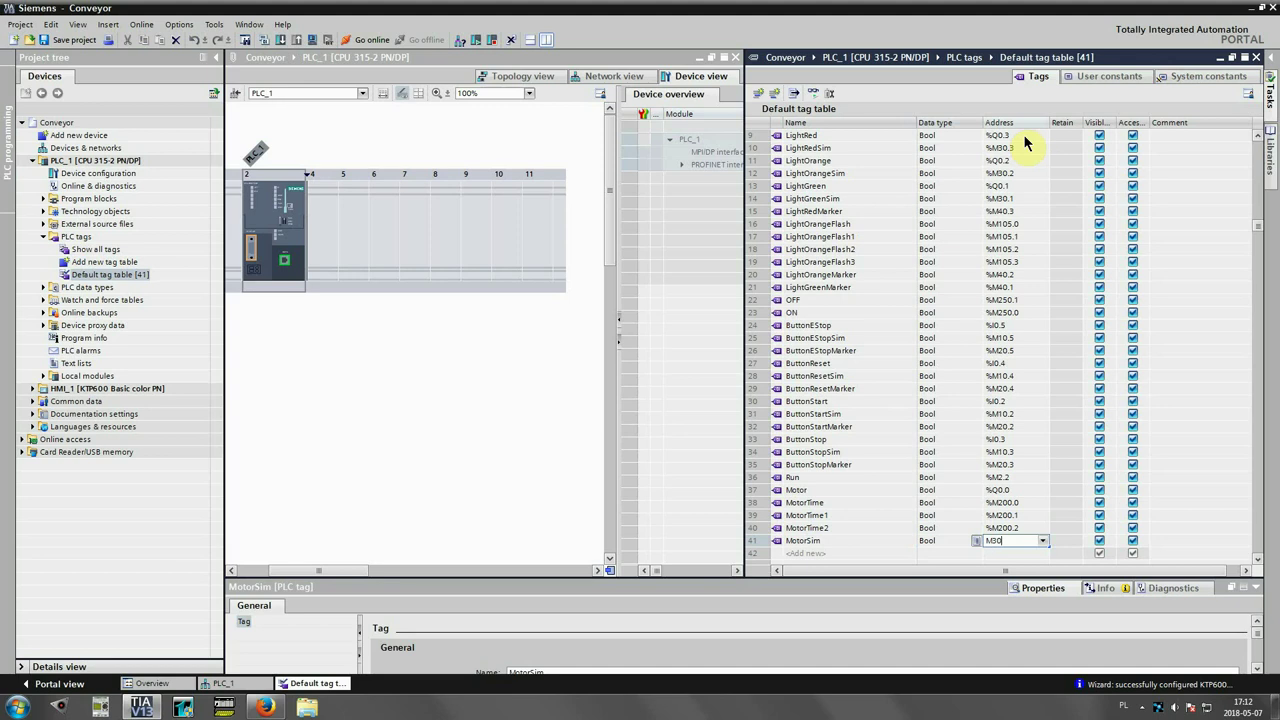
pyautogui.press('Return')
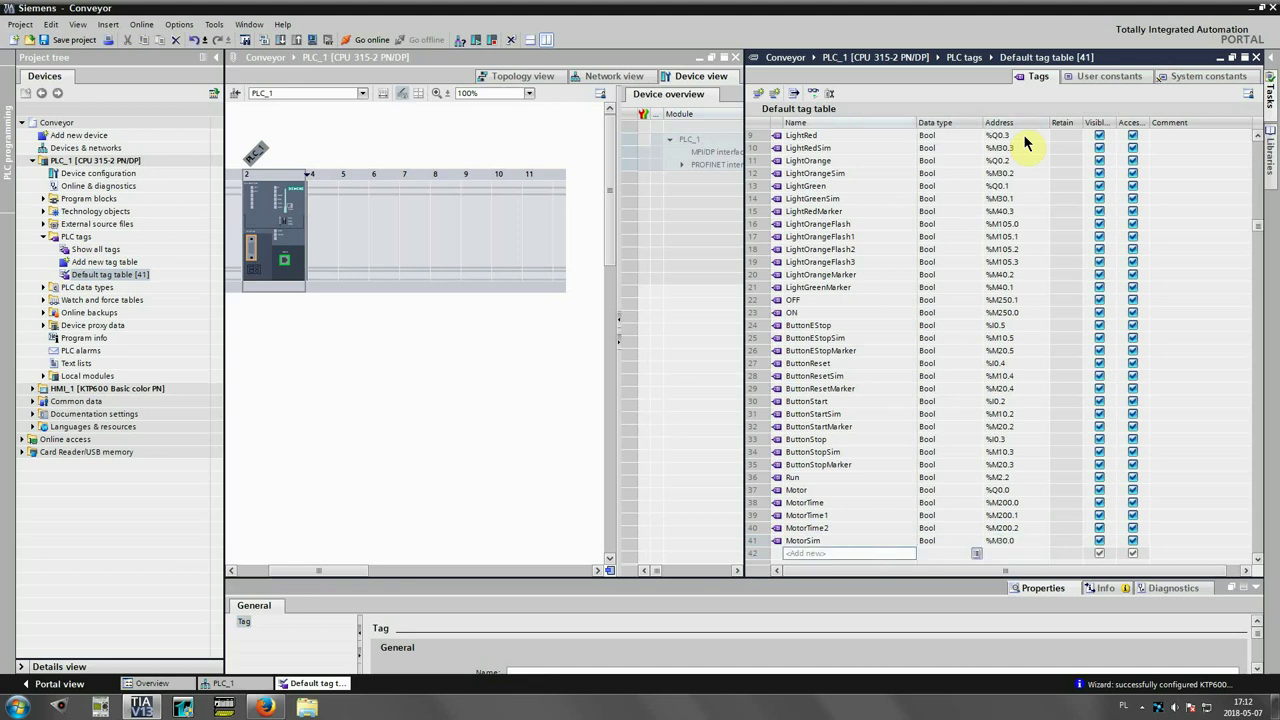
# - Add a Bool tag named MotorMarker at address %M40.0 to the default tag table
pyautogui.write('MotorMarker')
pyautogui.hotkey('ctrl', 'a')
pyautogui.press('Return')
pyautogui.write('M40.0')
pyautogui.press('Return')
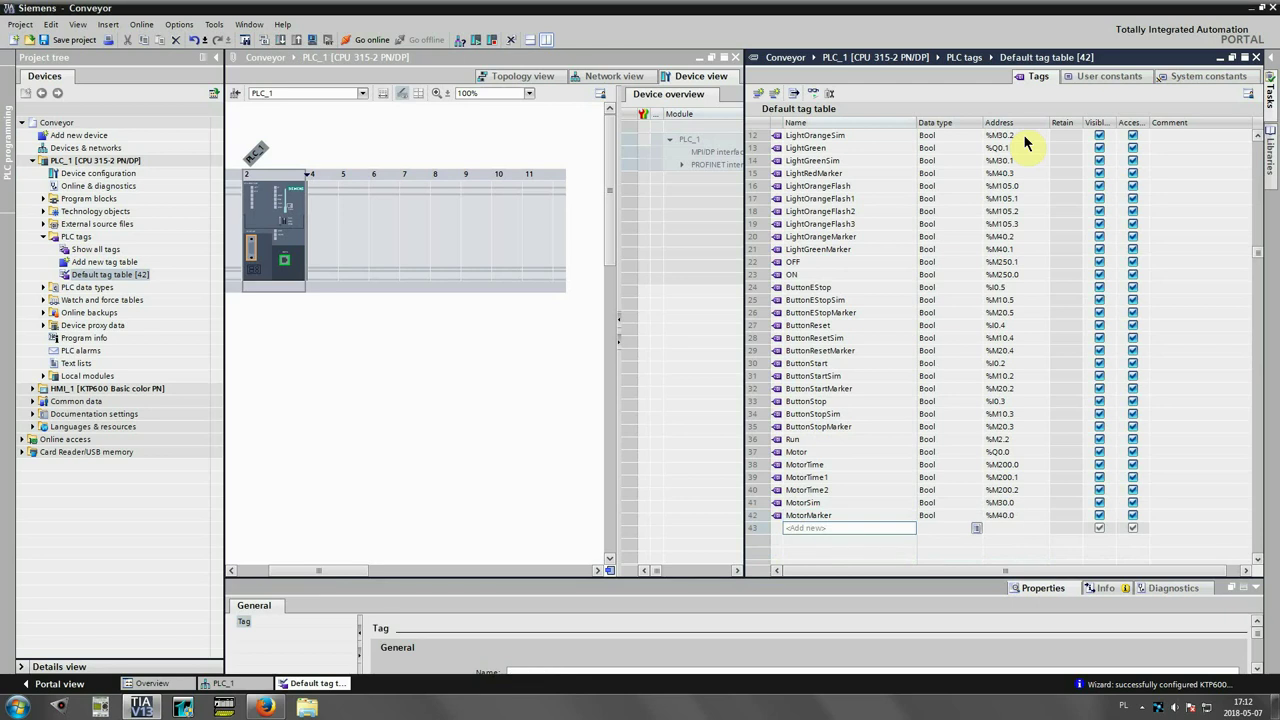
# - Add a Bool tag named ModeNormal at address %M254.0 to the default tag table
pyautogui.write('ModeNormal')
pyautogui.press('Tab')
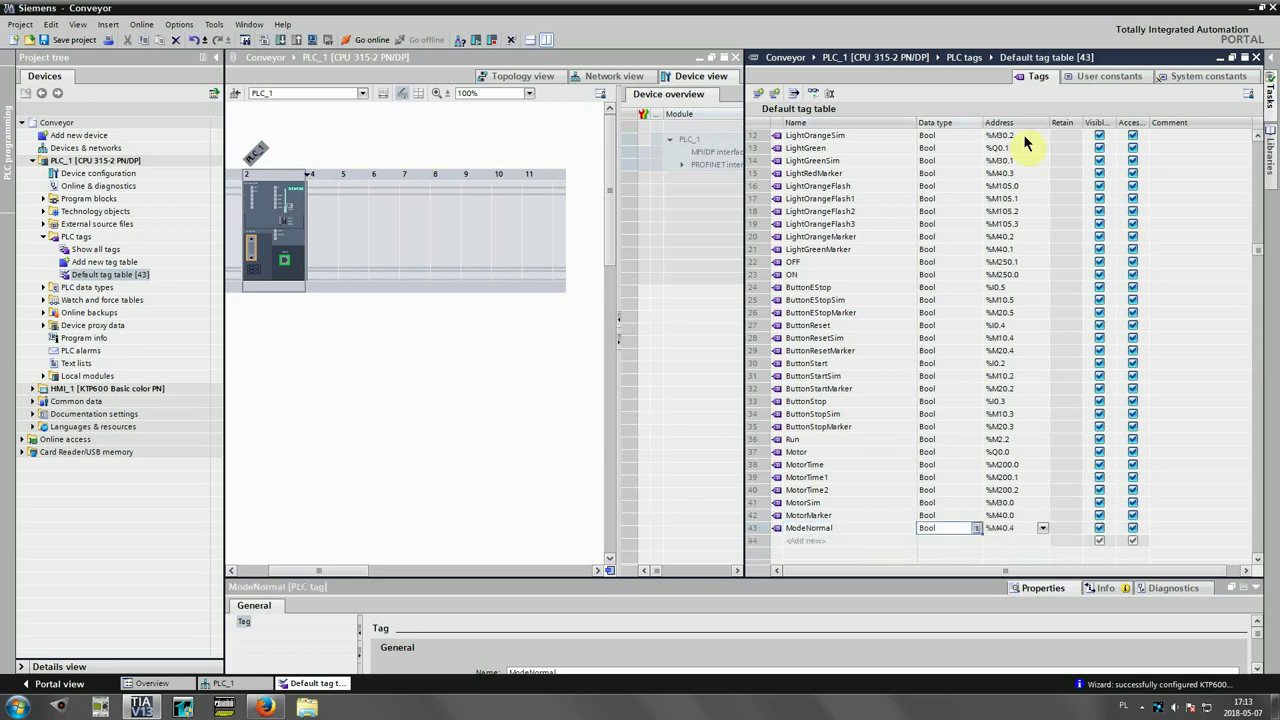
pyautogui.press('Tab')
pyautogui.write('M')
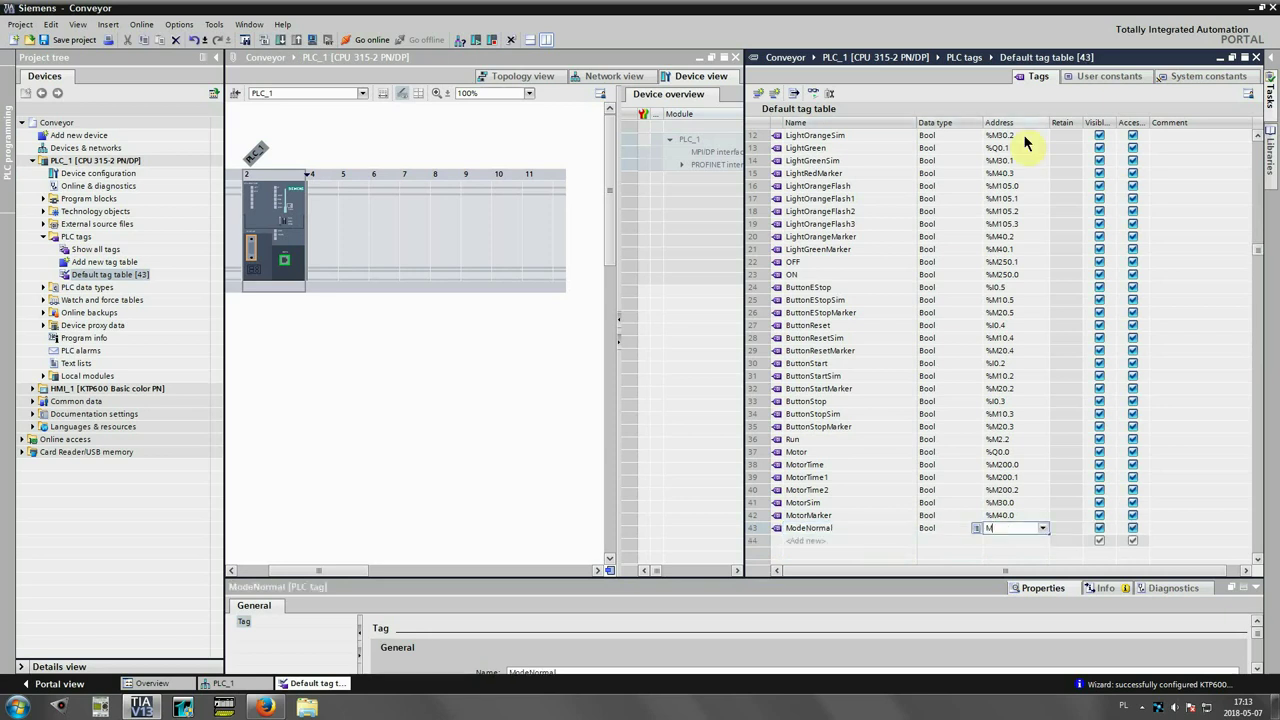
pyautogui.write('254.0')
pyautogui.press('Return')
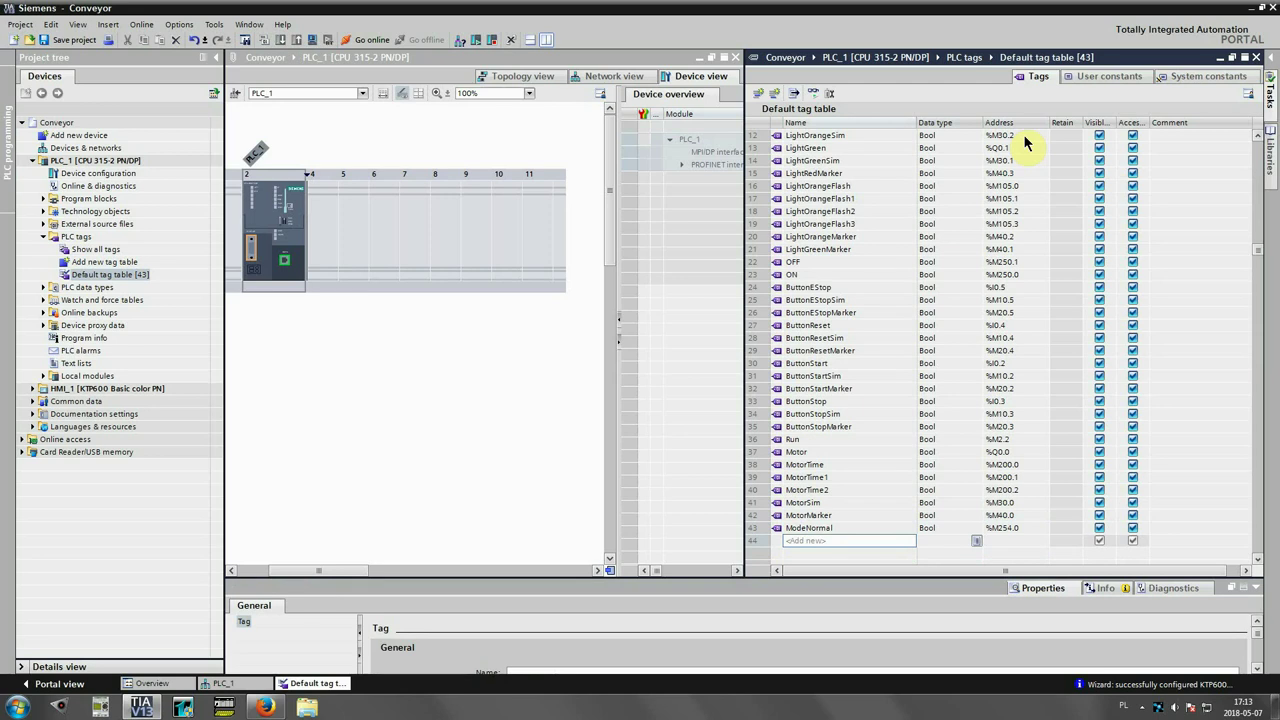
# - Add a Byte tag named ModeOp at address %MB254 to the default tag table
pyautogui.write('ModeOp')
pyautogui.press('Tab')
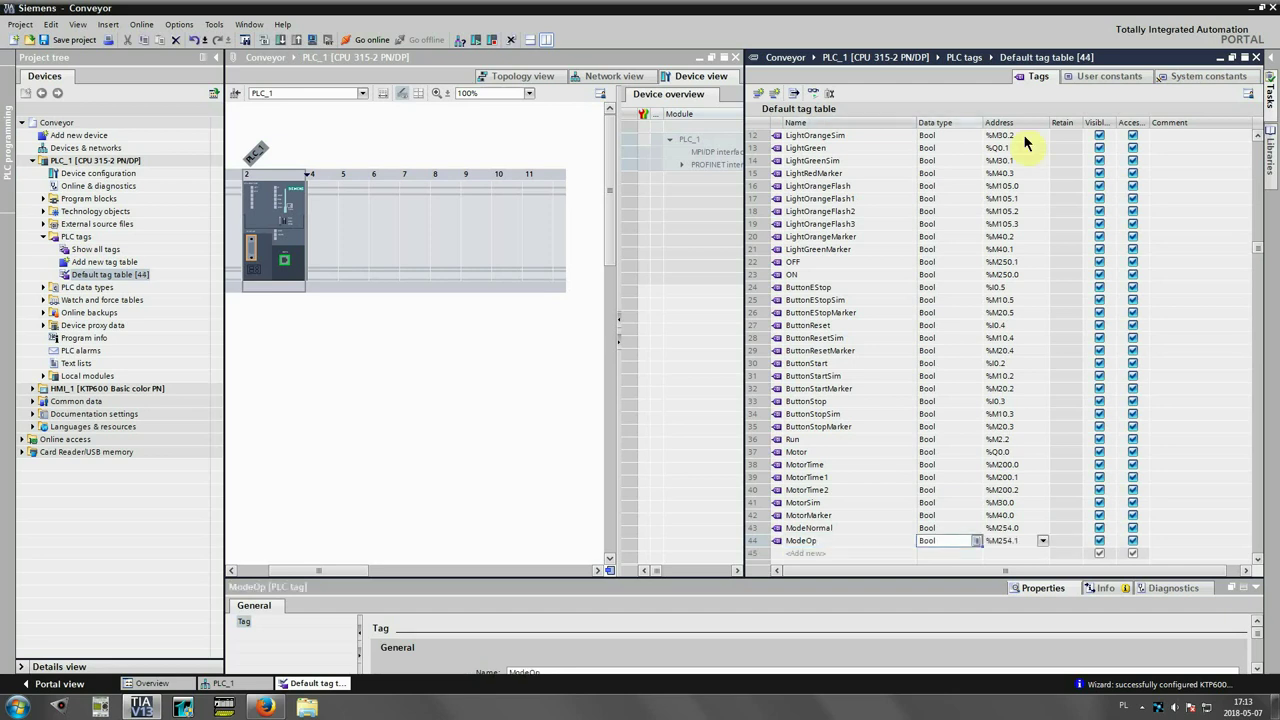
pyautogui.press('Tab')
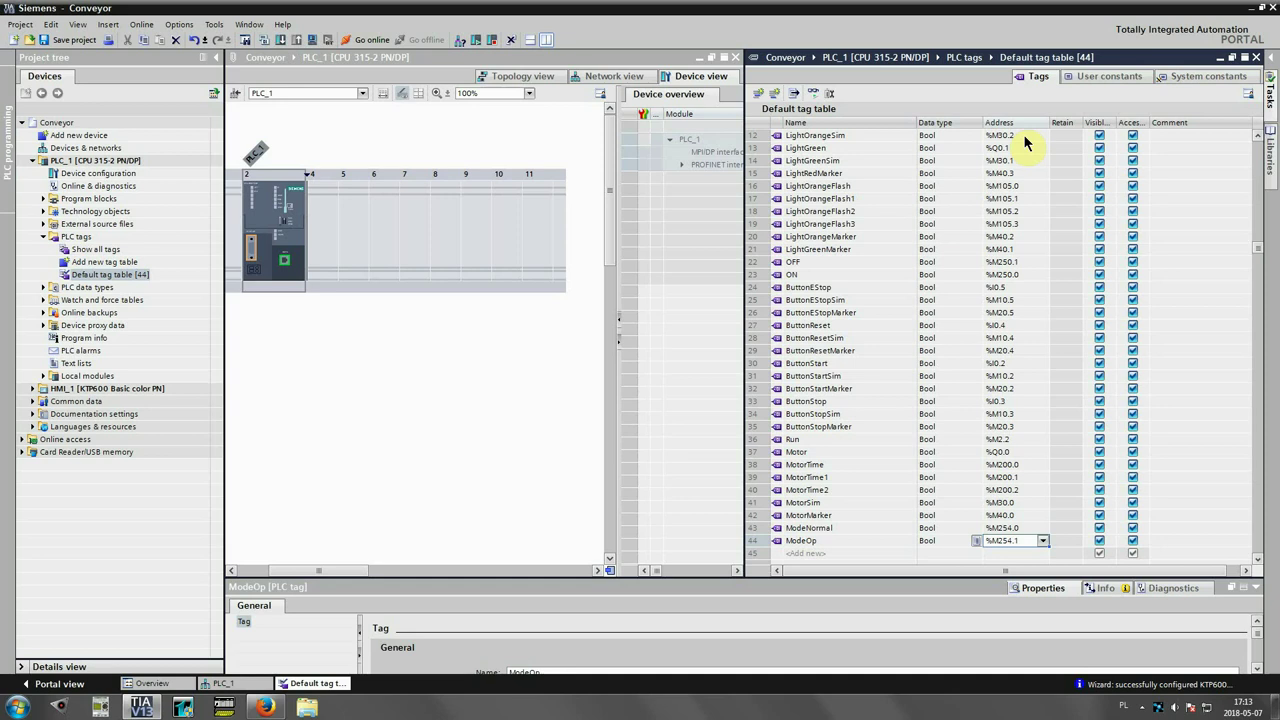
pyautogui.hotkey('shift', 'Tab')
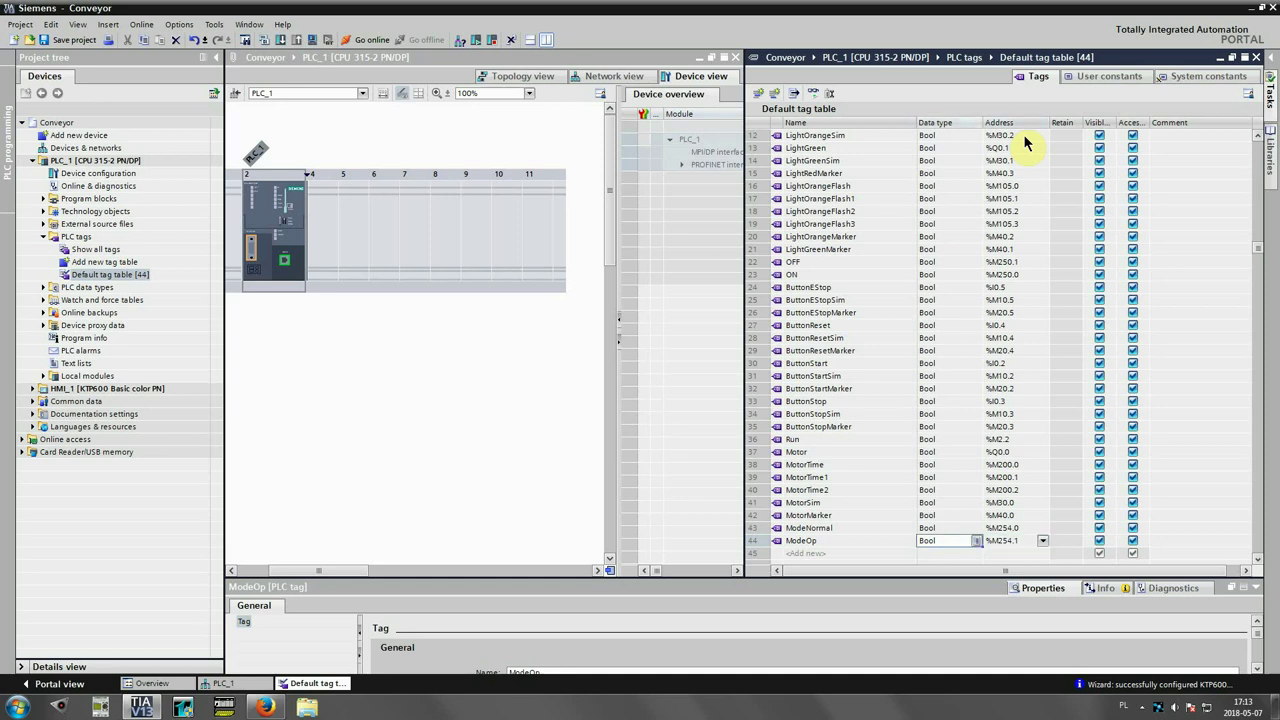
pyautogui.write('bytr')
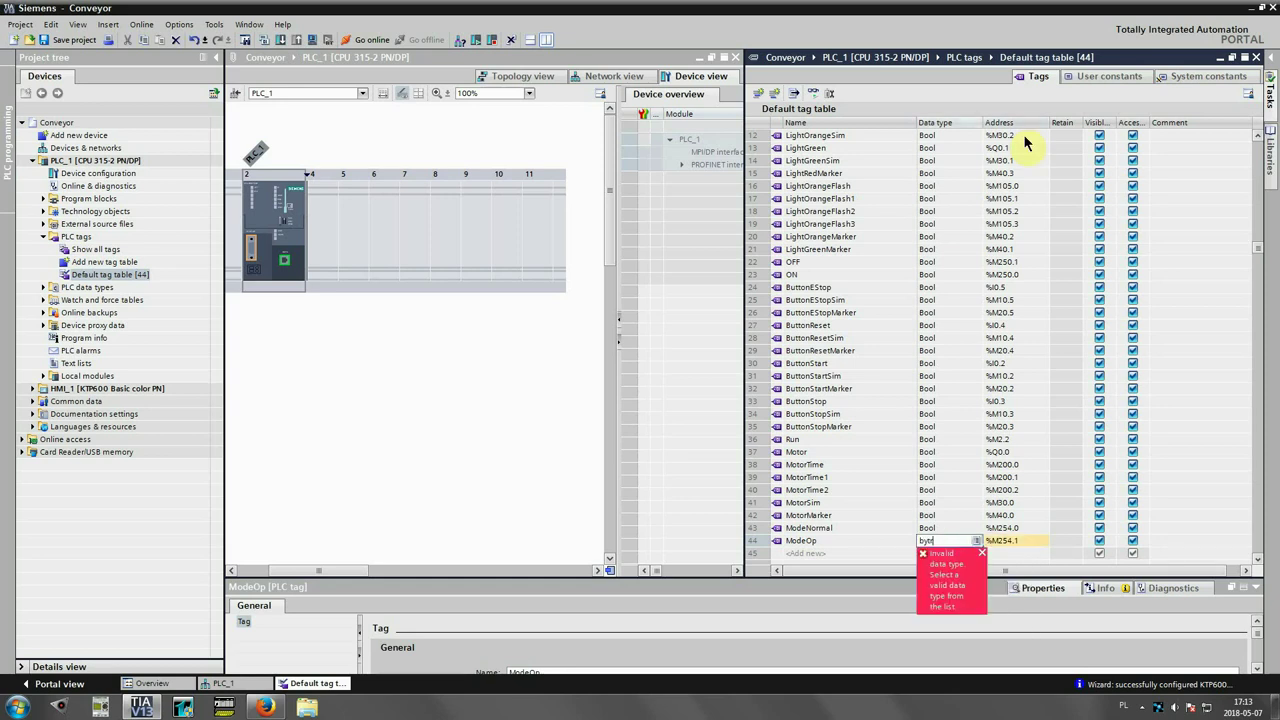
pyautogui.press('BackSpace')
pyautogui.write('e')
pyautogui.press('Tab')
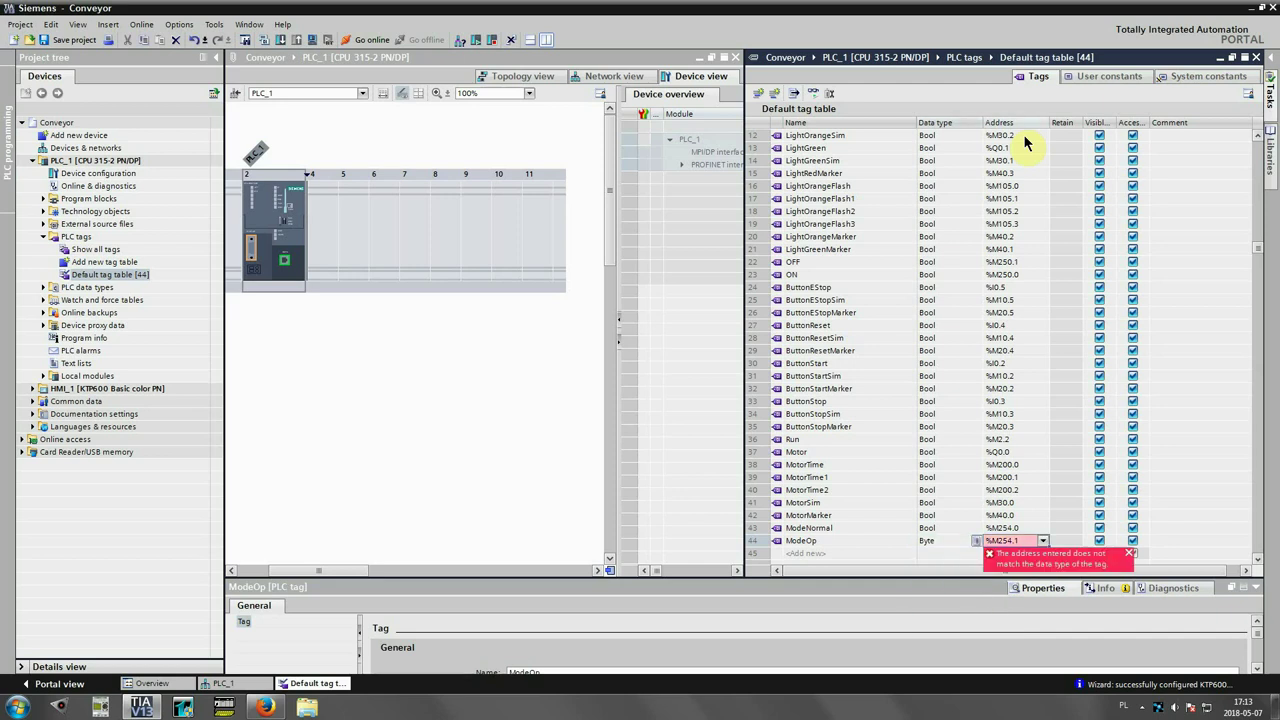
pyautogui.write('MB')
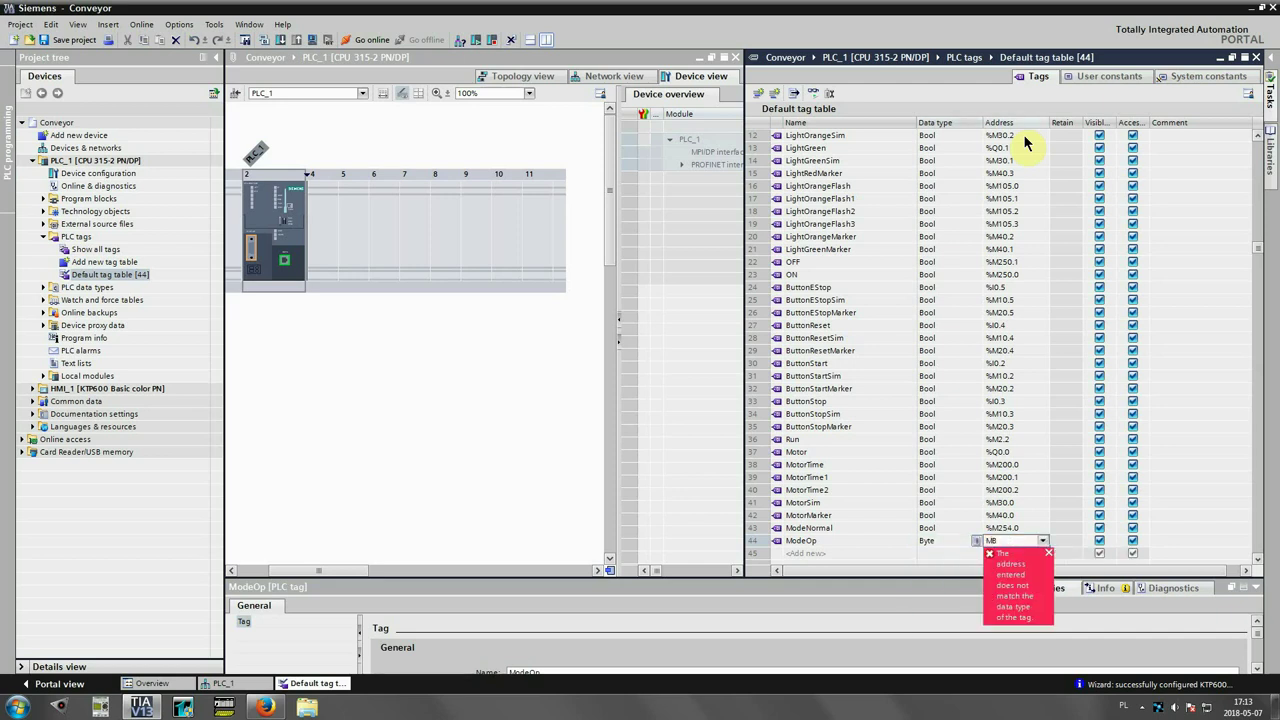
pyautogui.write('254')
pyautogui.press('Return')
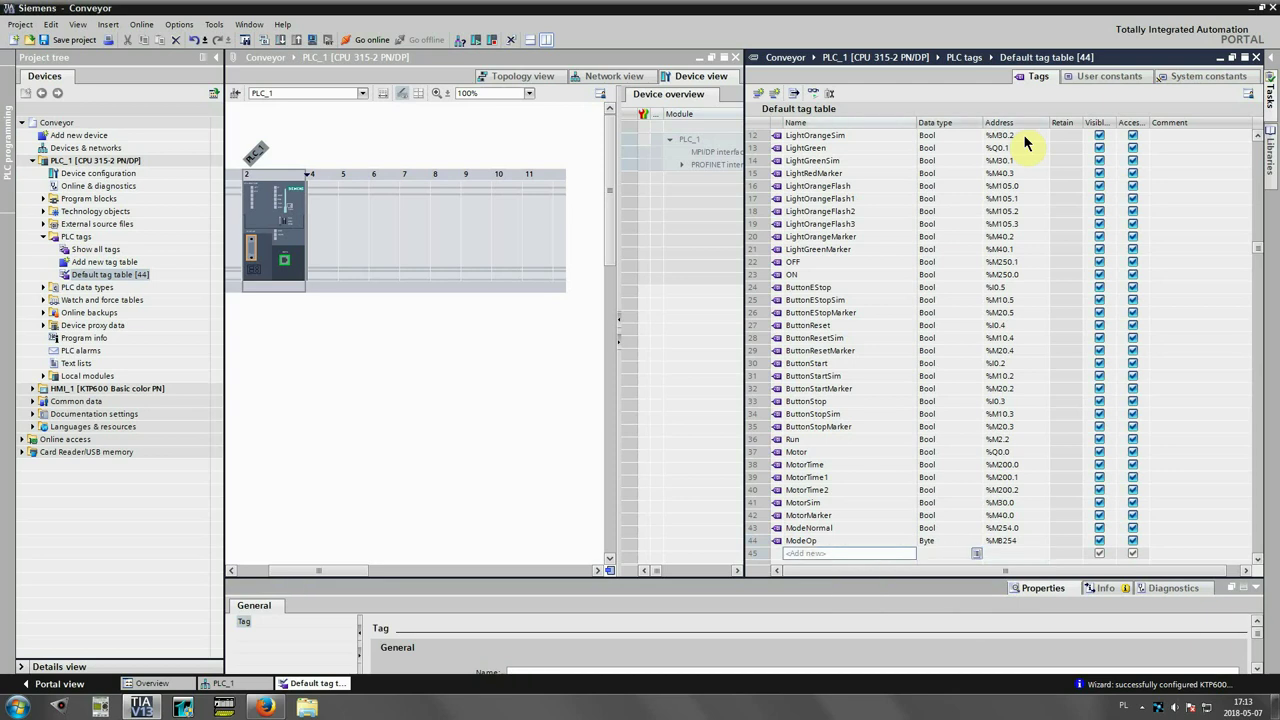
# - Add a Bool tag named ModeSim at address %M254.1 to the default tag table
pyautogui.write('ModeSim')
pyautogui.press('Tab')
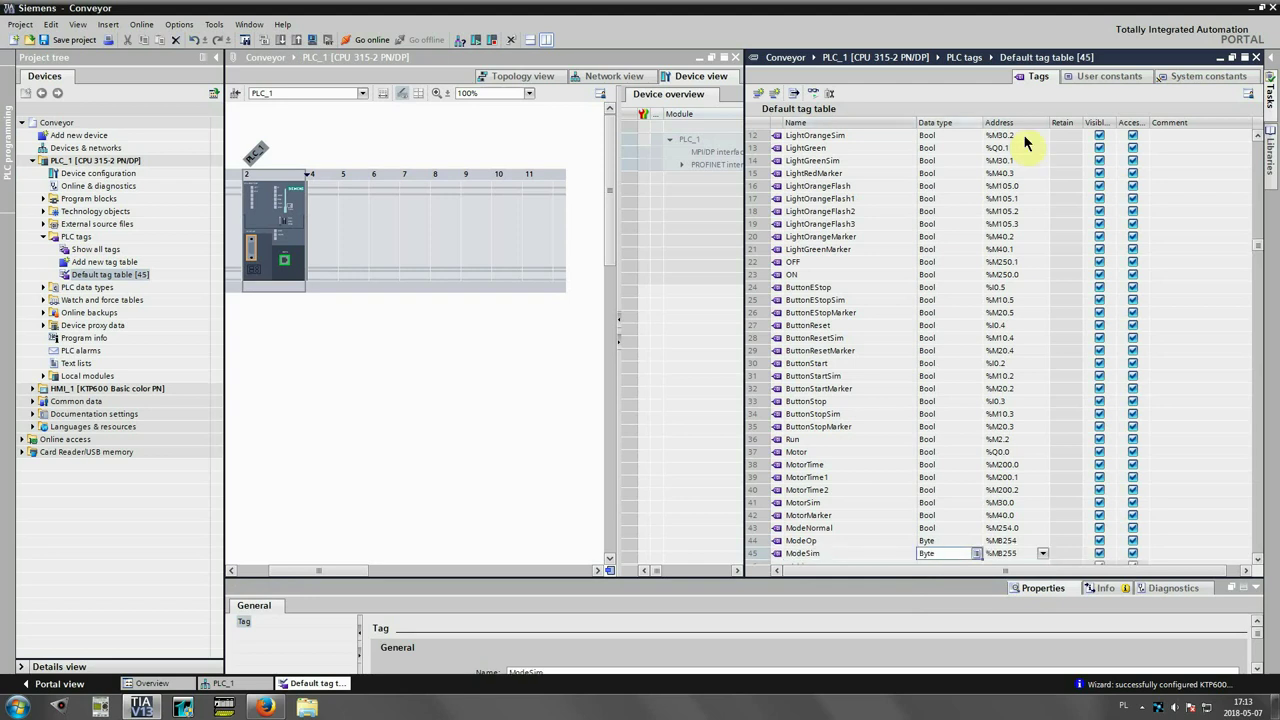
pyautogui.write('Bool')
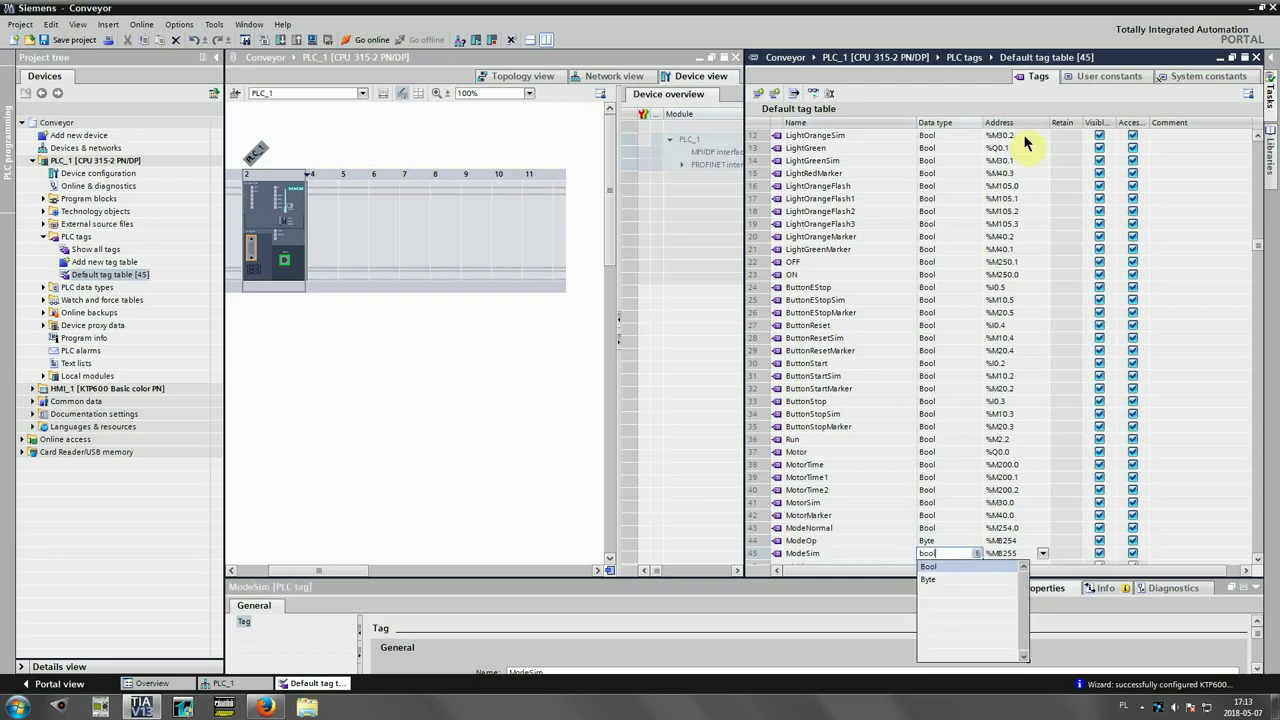
pyautogui.press('Tab')
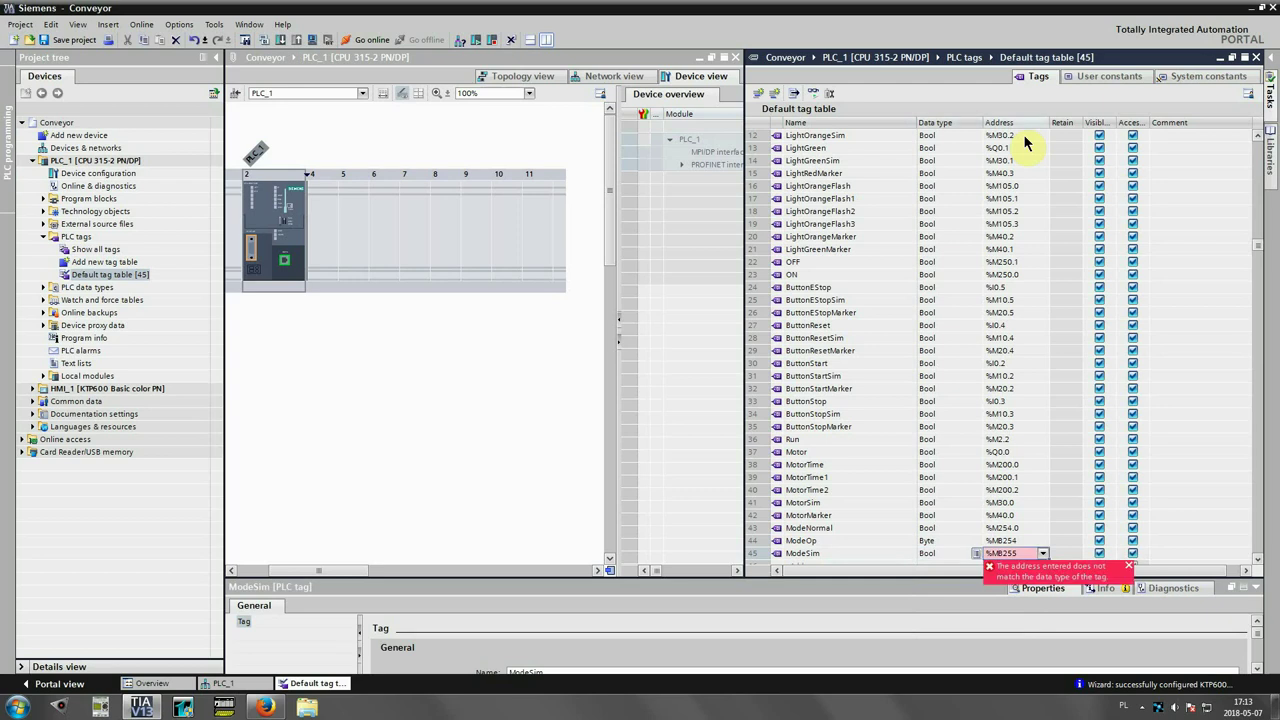
pyautogui.write('M2')
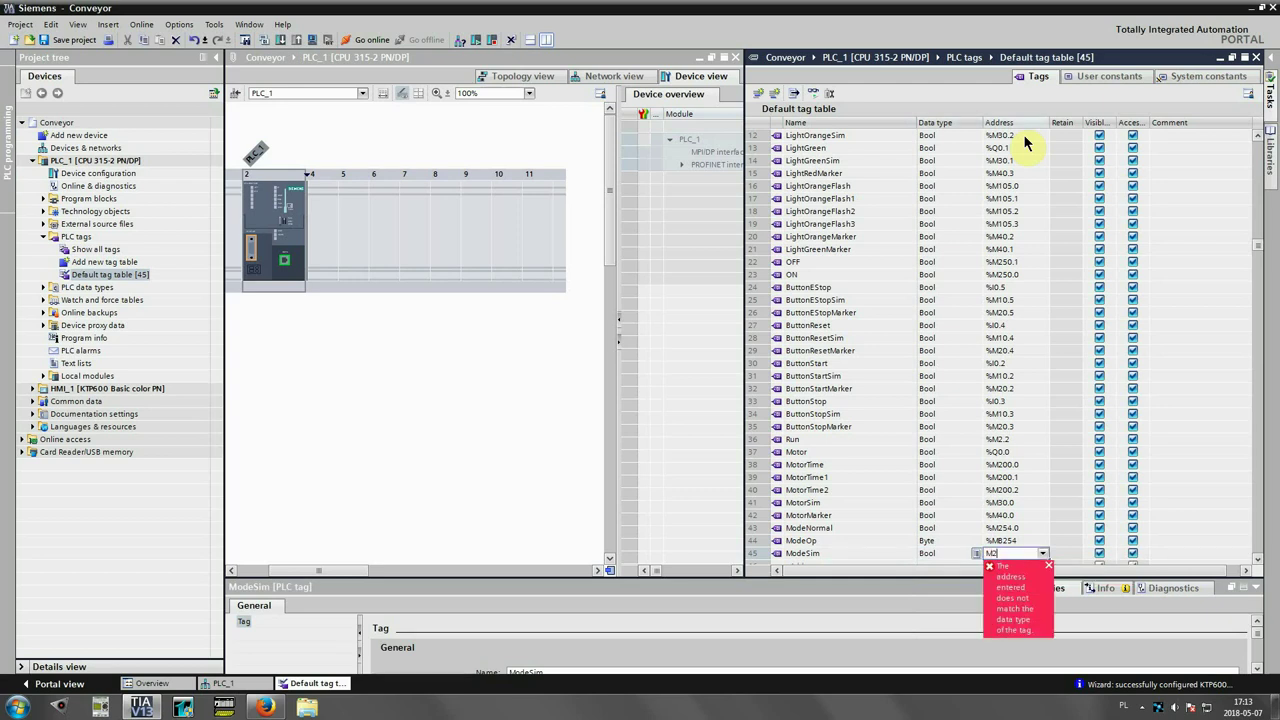
pyautogui.write('54.1')
pyautogui.press('Return')
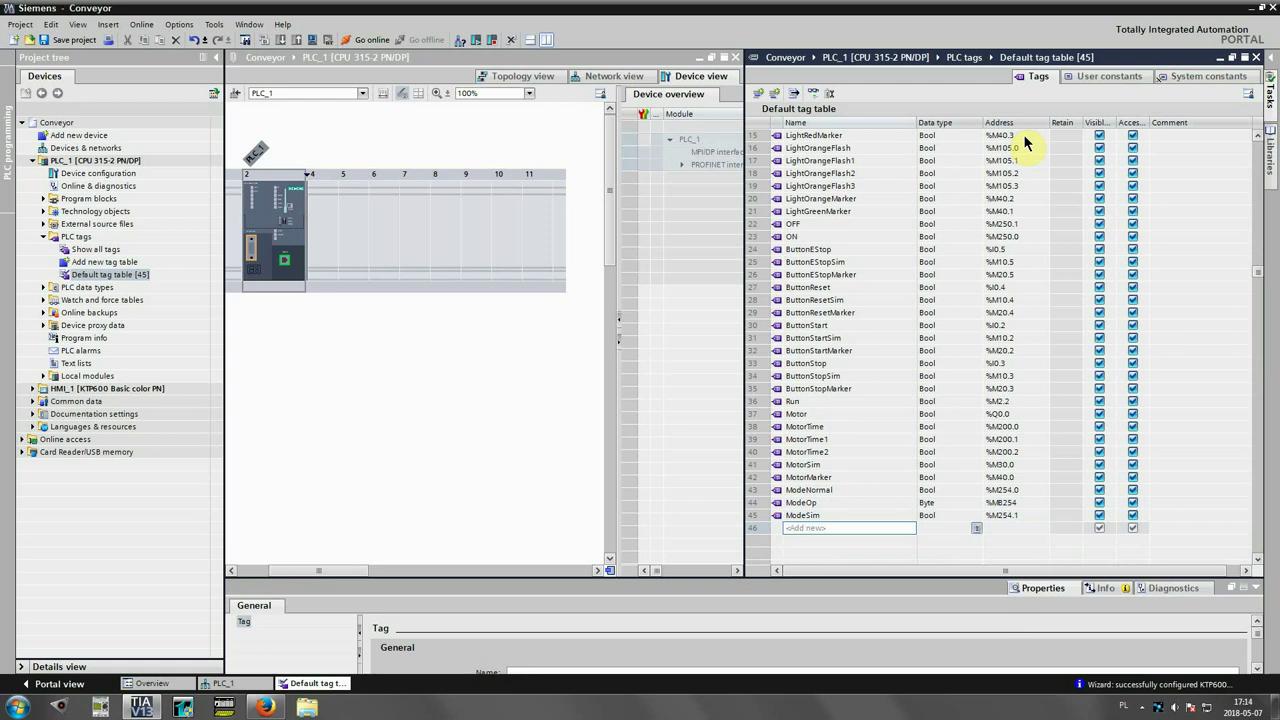
# - Add a Bool tag named SetNormal at address %M50.0 to the default tag table
pyautogui.write('SetNormal')
pyautogui.press('Tab')
pyautogui.press('Tab')
pyautogui.write('M')
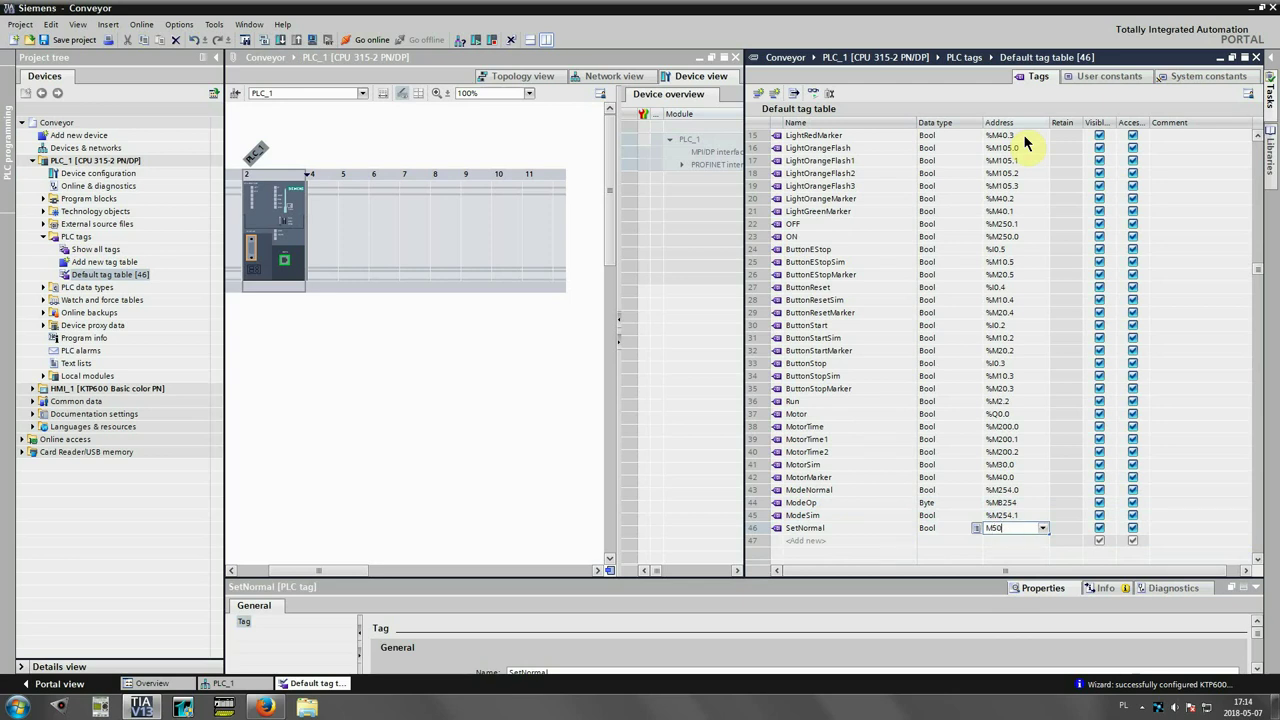
pyautogui.press('Return')
# - Add a Bool tag named SetSim at address %M50.1 to the default tag table
pyautogui.write('Set')
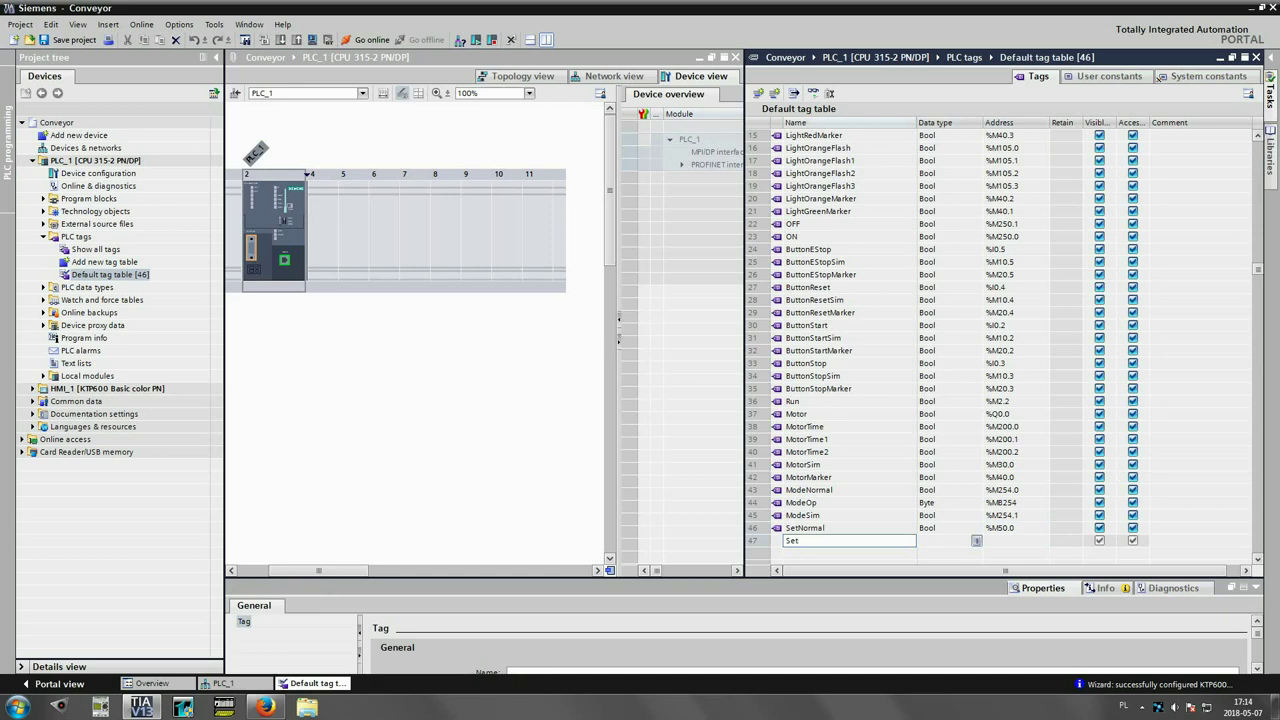
pyautogui.write('Sim')
pyautogui.press('Tab')
pyautogui.press('Tab')
pyautogui.press('Up')
pyautogui.press('Up')
pyautogui.press('Up')
# - Save the Conveyor project and close the default tag table
pyautogui.hotkey('ctrl', 's')
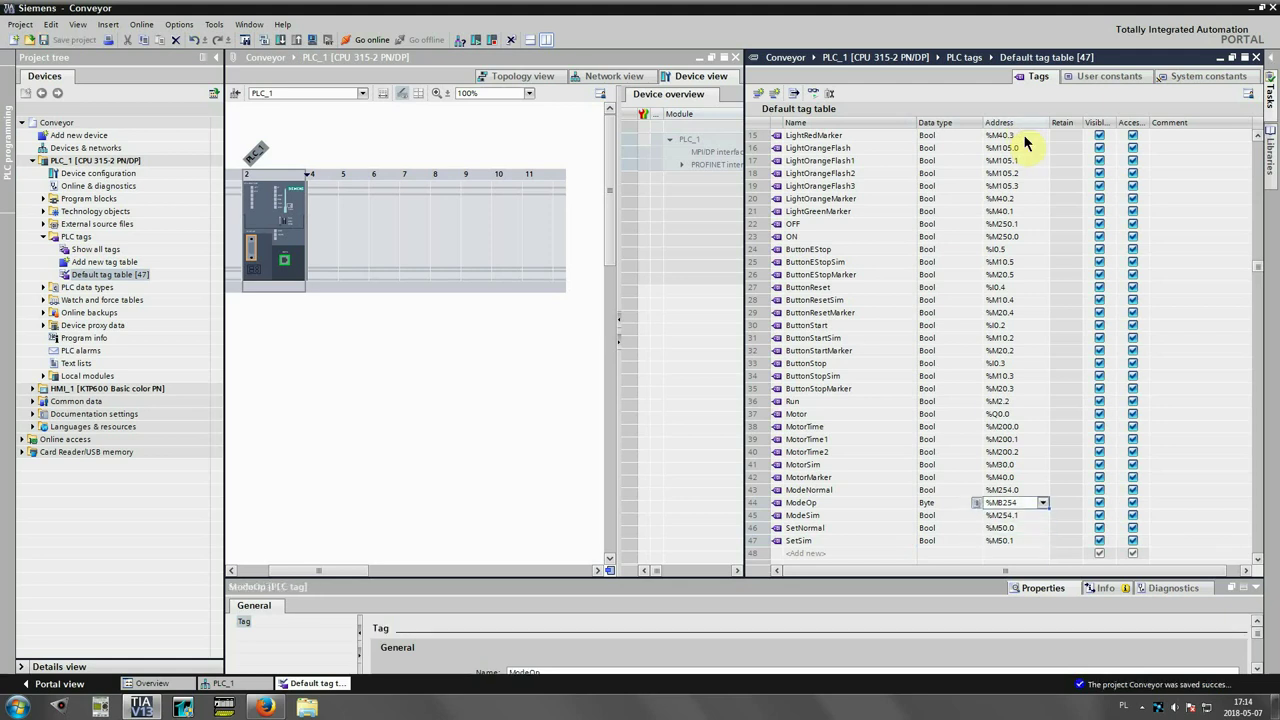
pyautogui.click(22, 24)
pyautogui.click(1030, 8)
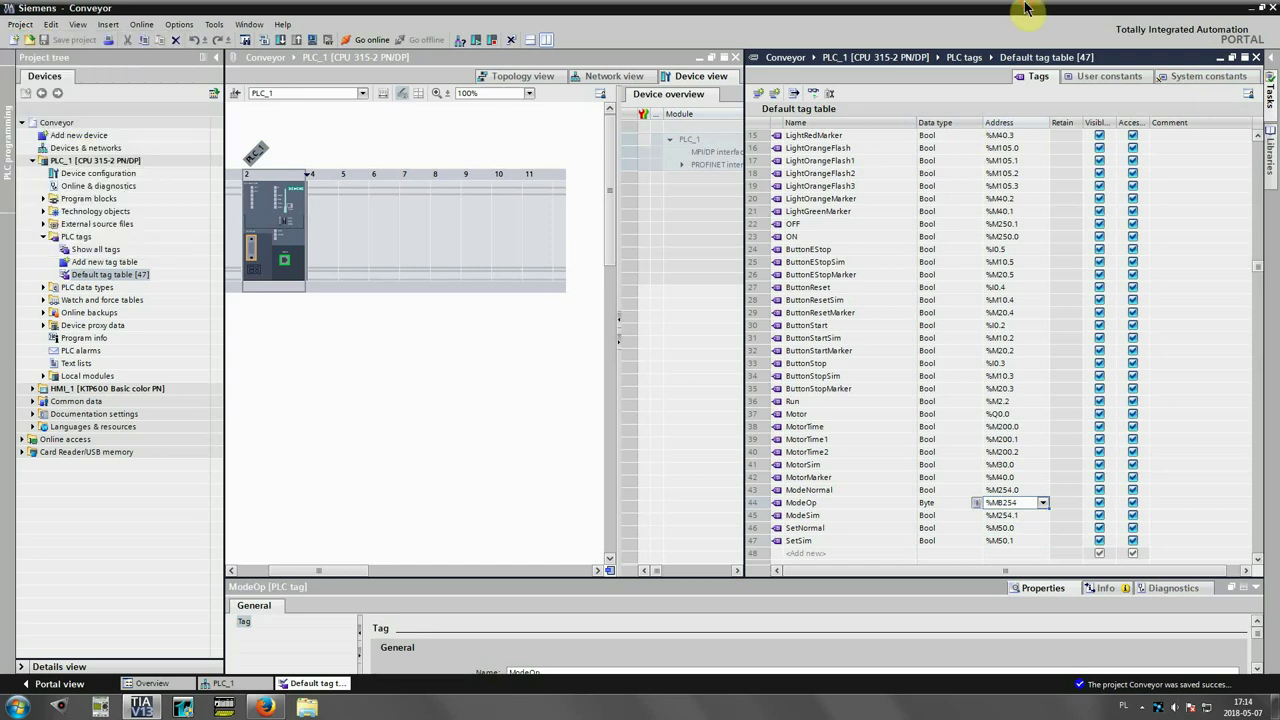
pyautogui.click(1256, 57)
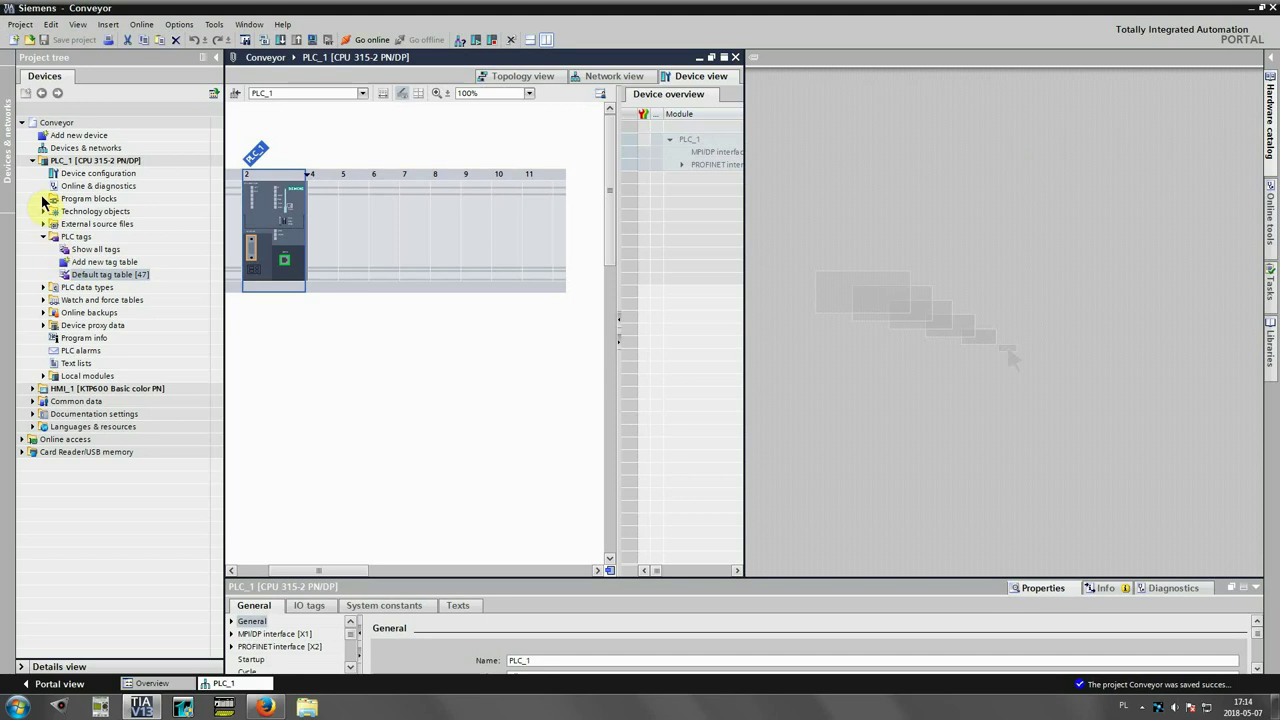
# - Open the Main [OB1] program block of PLC_1 and close the PLC's device view
pyautogui.click(43, 199)
pyautogui.click(90, 224)
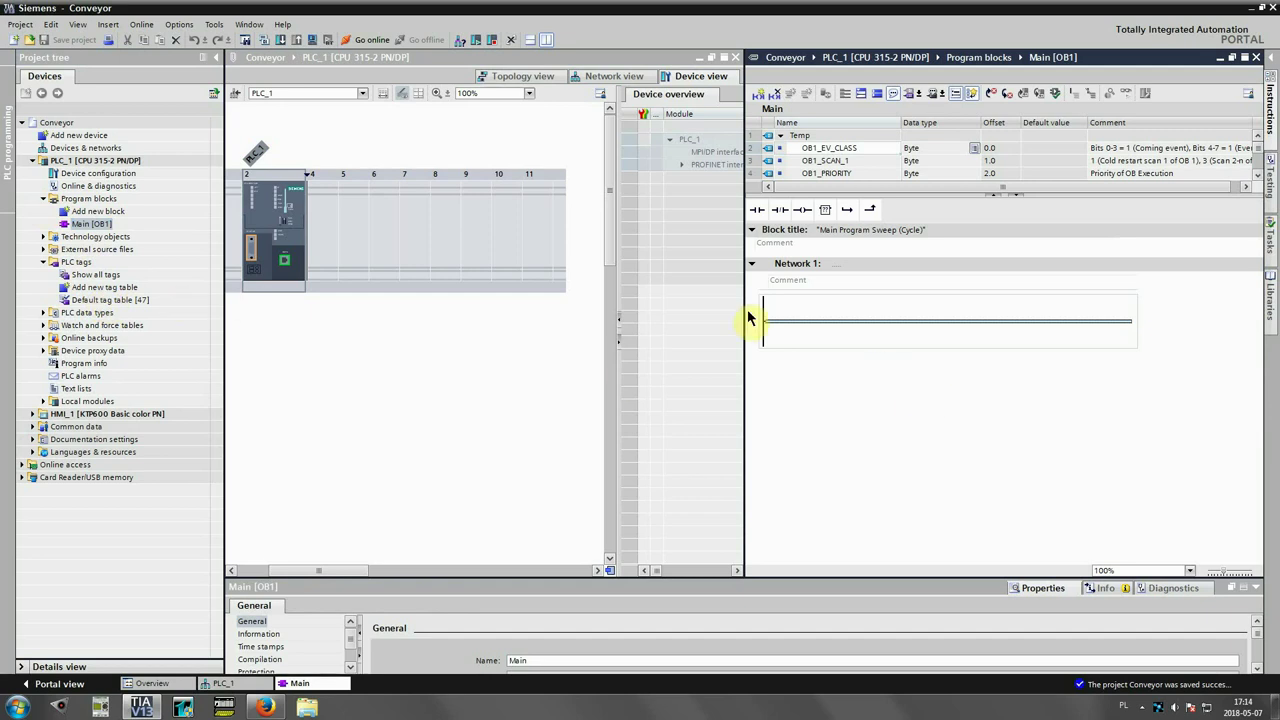
pyautogui.click(711, 57)
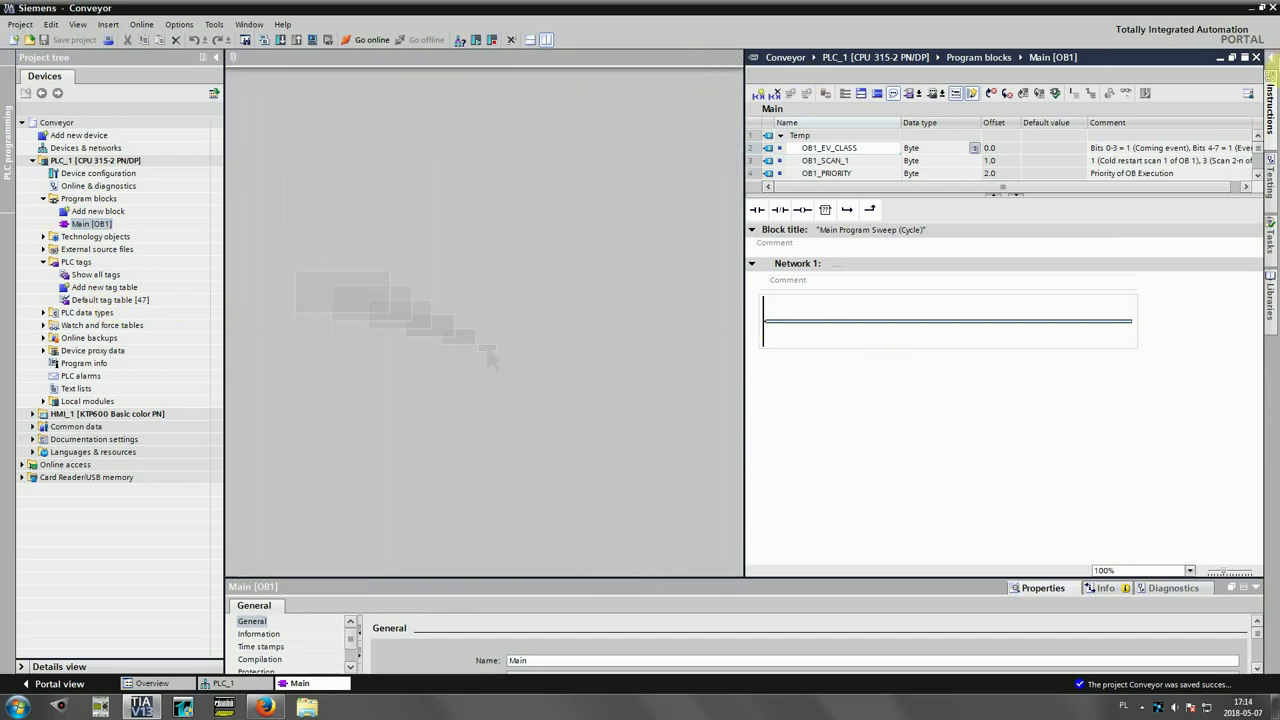
# - Minimize the properties area and keep the project tree permanently expanded beside the editors
pyautogui.click(1244, 57)
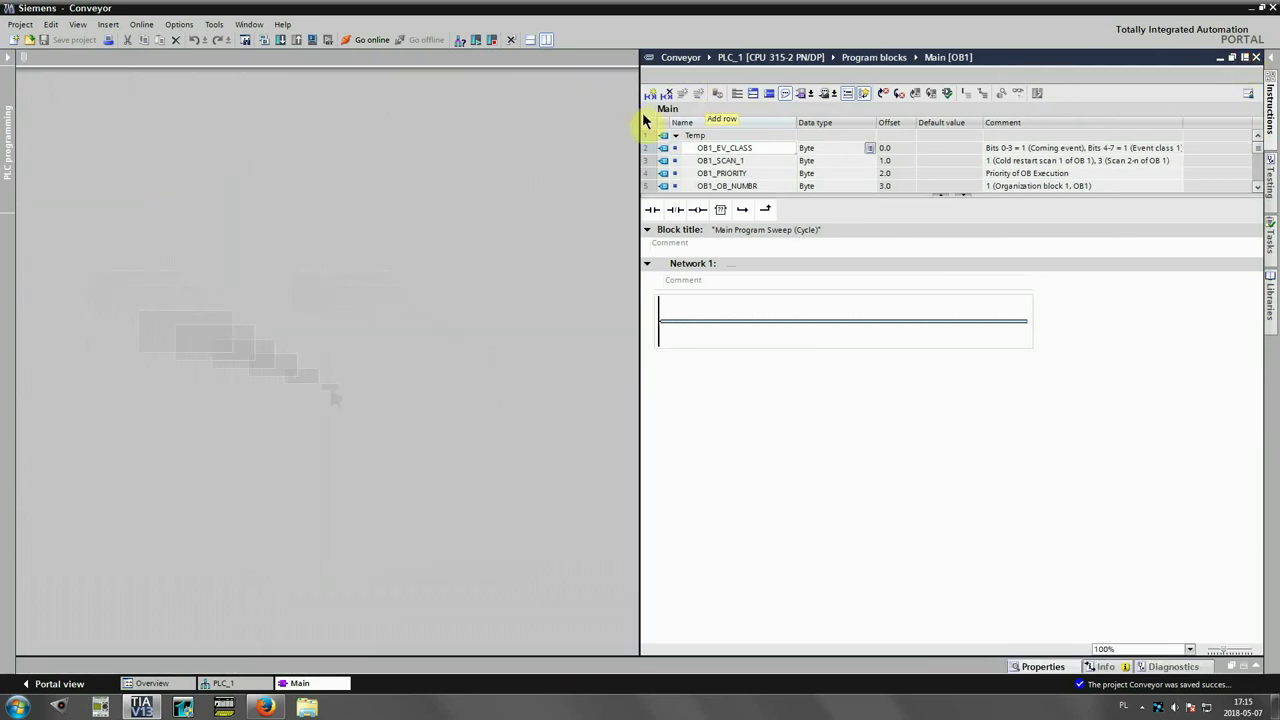
pyautogui.click(22, 132)
pyautogui.click(207, 57)
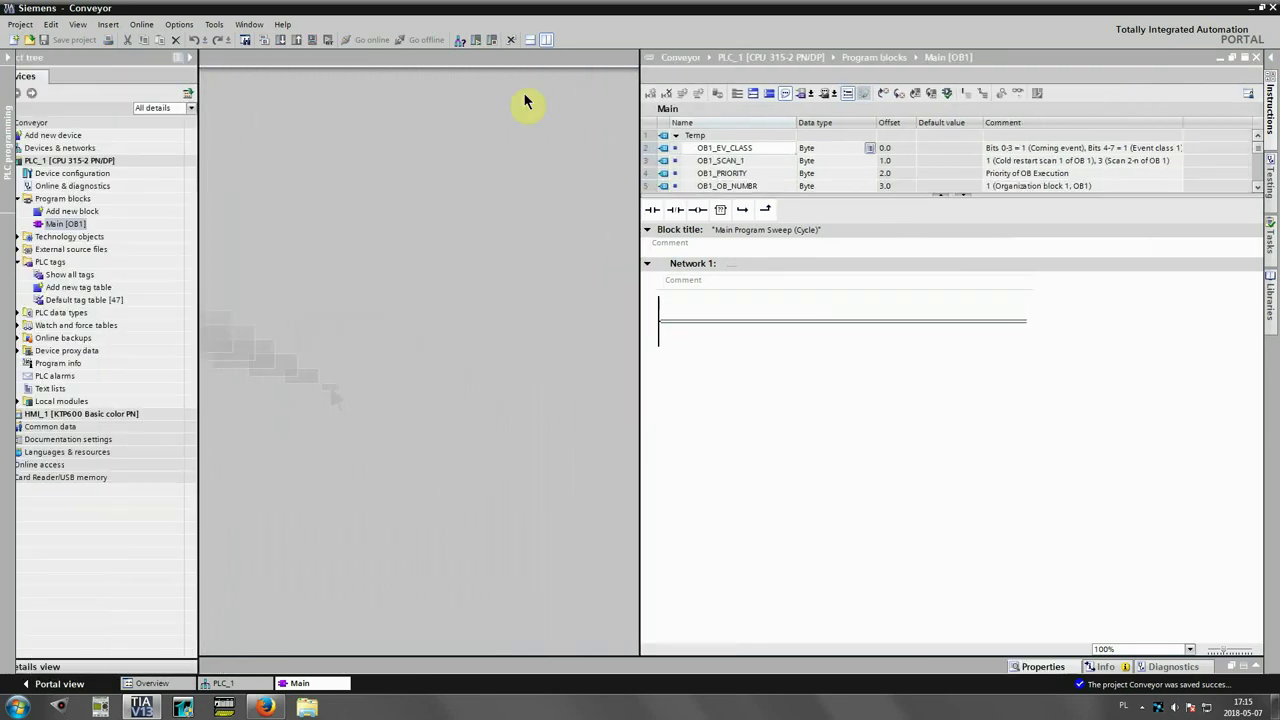
pyautogui.click(563, 229)
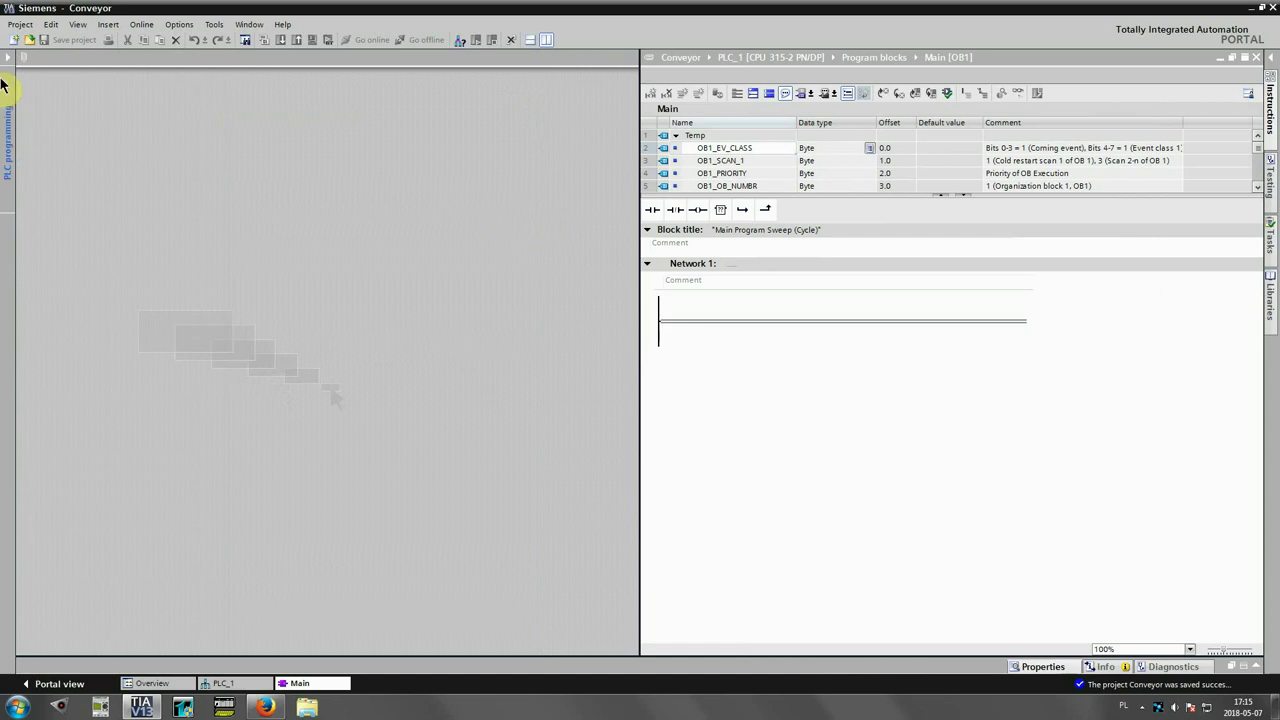
pyautogui.click(4, 90)
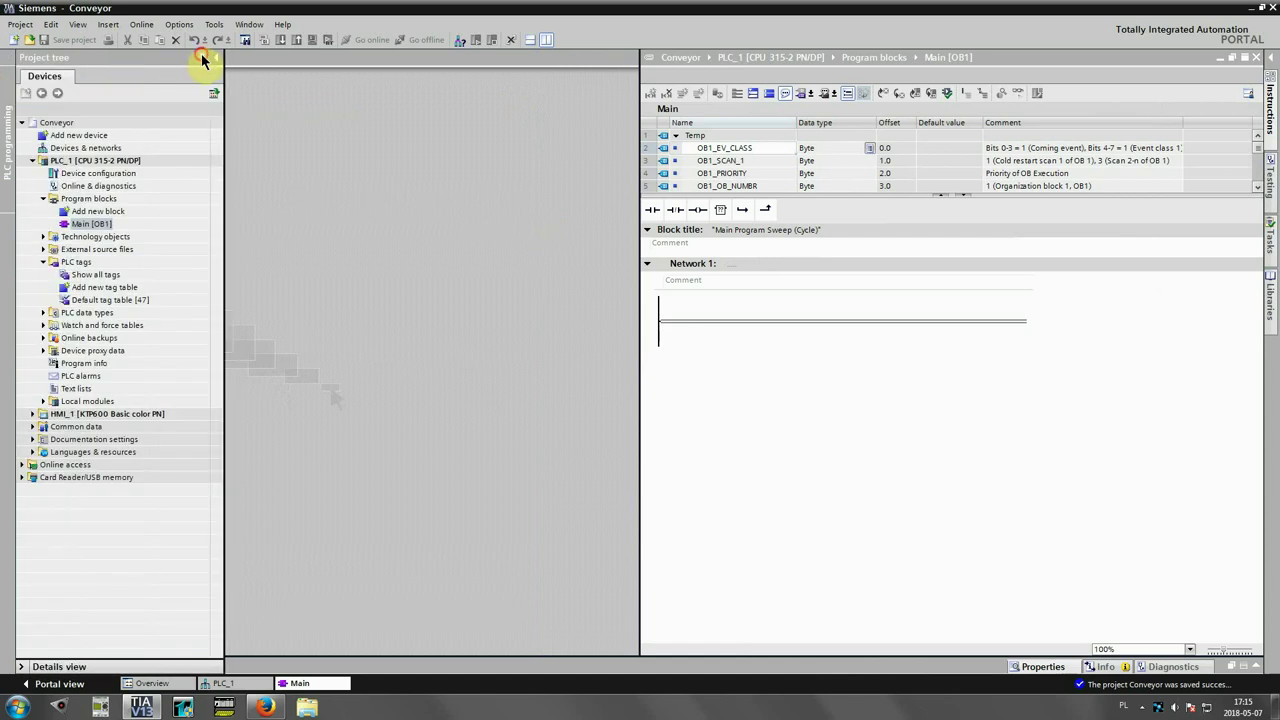
pyautogui.click(203, 58)
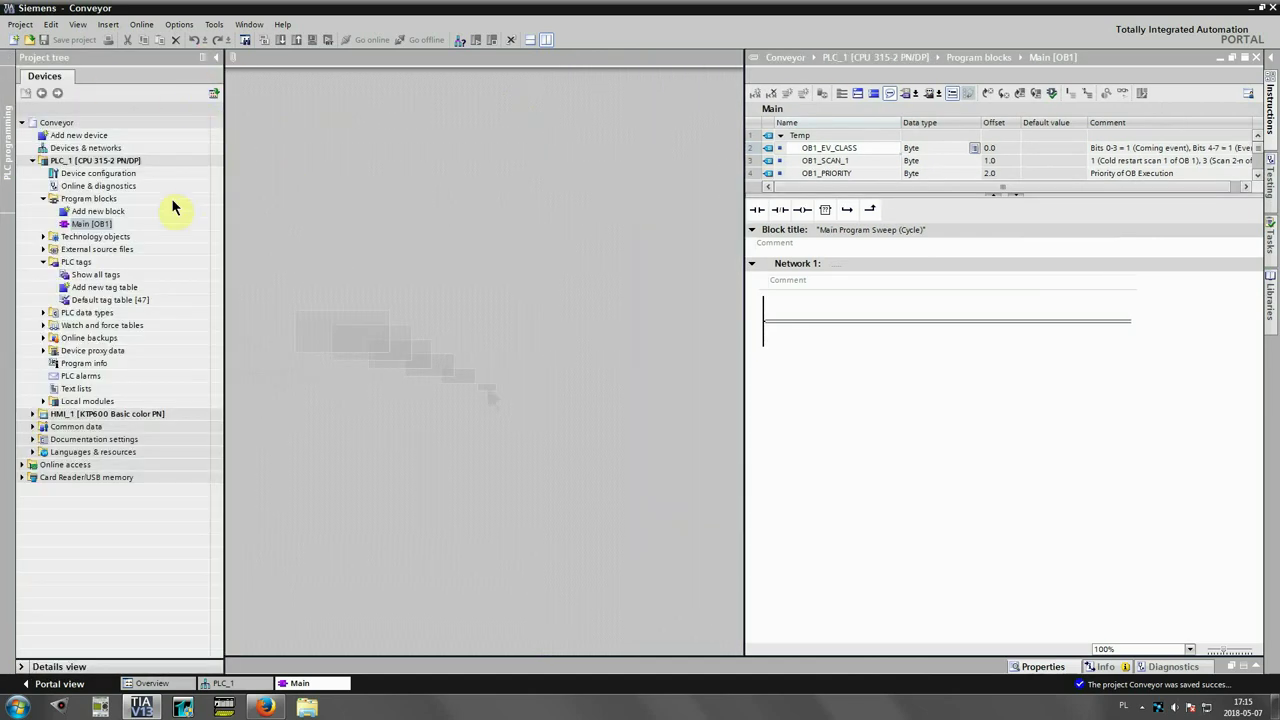
# - Add a new LAD function block of type Function (FC) named ON_OFF to PLC_1's program blocks, with automatic numbering
pyautogui.click(91, 199)
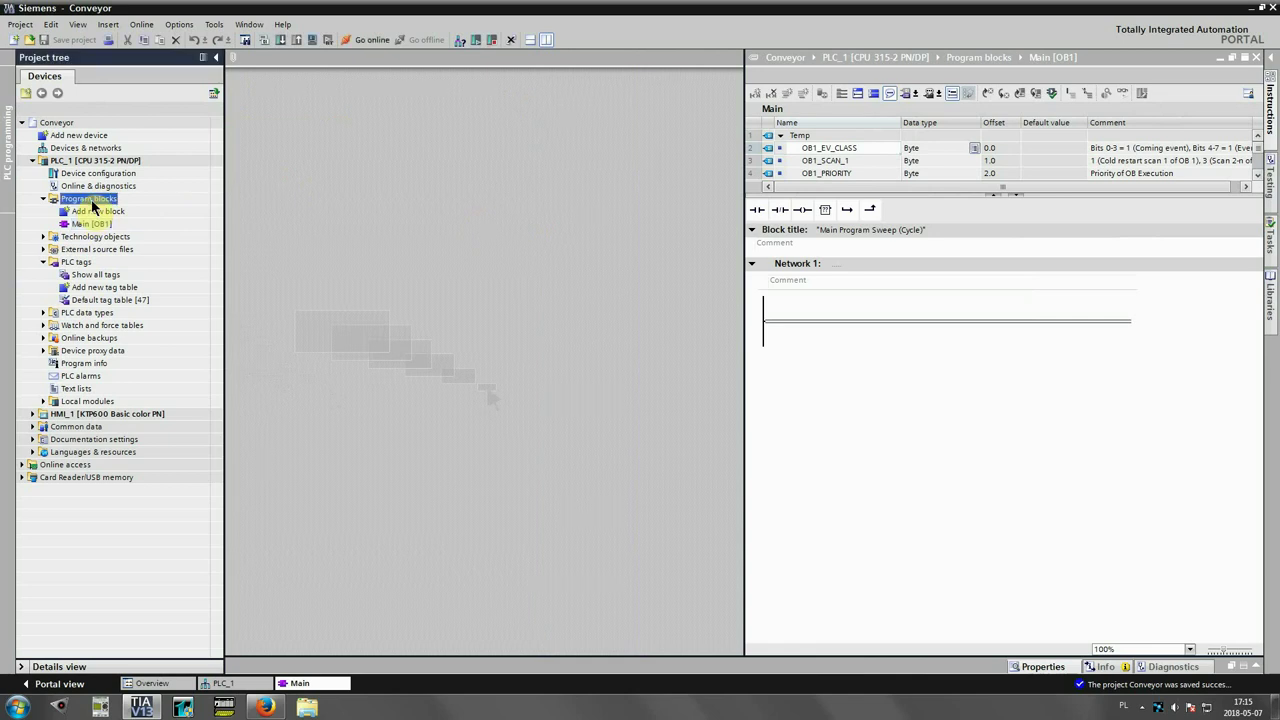
pyautogui.rightClick(92, 203)
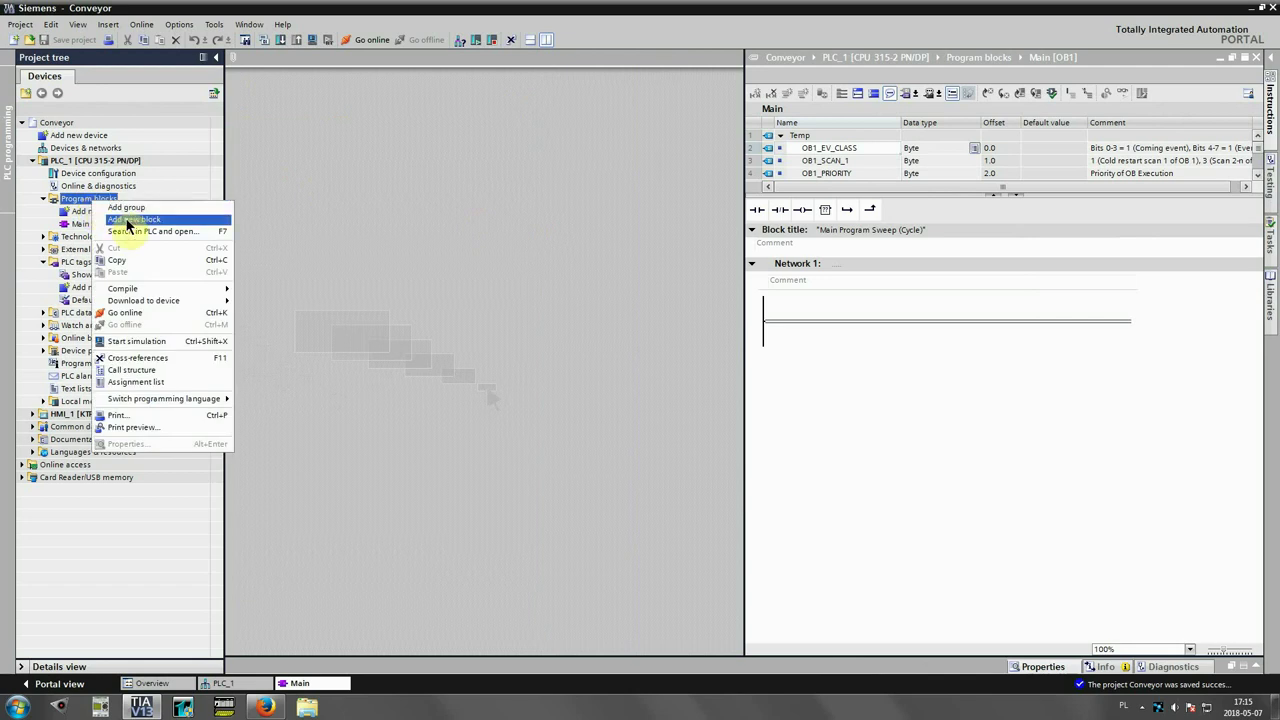
pyautogui.click(128, 221)
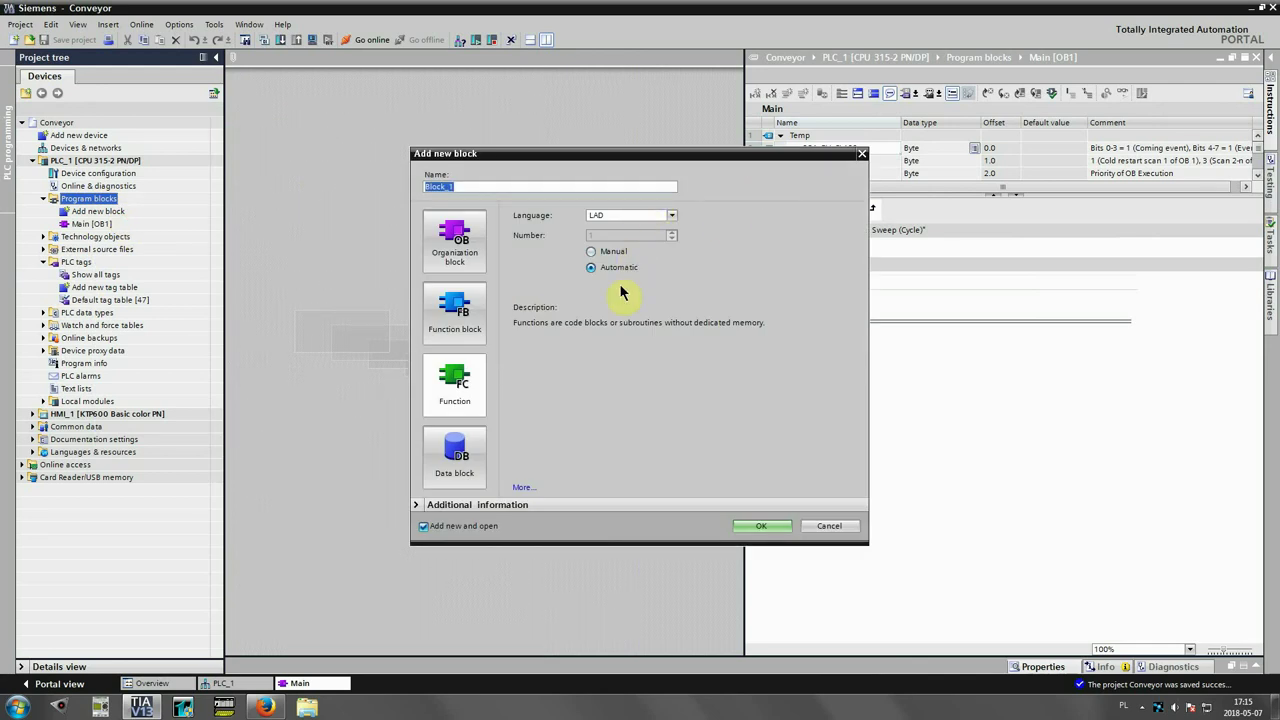
pyautogui.click(435, 388)
pyautogui.write('ON_OFF')
pyautogui.click(757, 528)
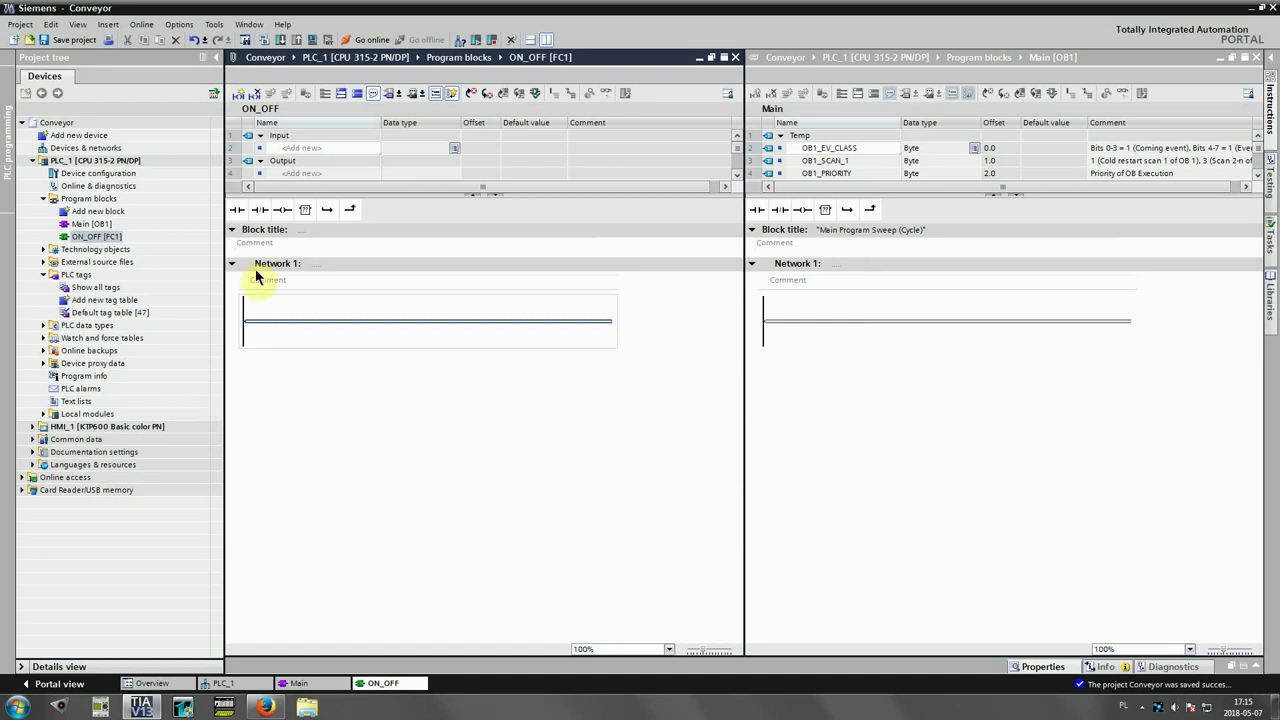
# - Place a normally open contact and an output coil in Network 1 of ON_OFF, and open a branch from the power rail below the contact
pyautogui.moveTo(236, 209); pyautogui.dragTo(298, 324)
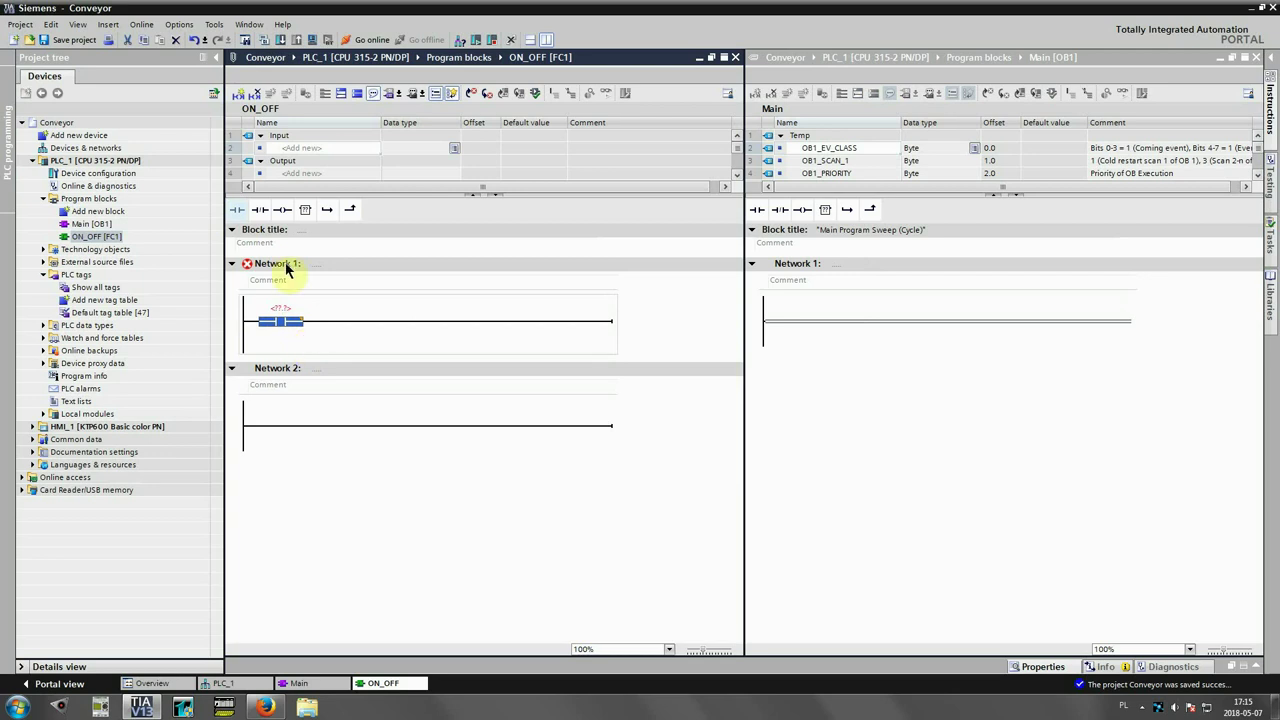
pyautogui.moveTo(284, 210); pyautogui.dragTo(598, 324)
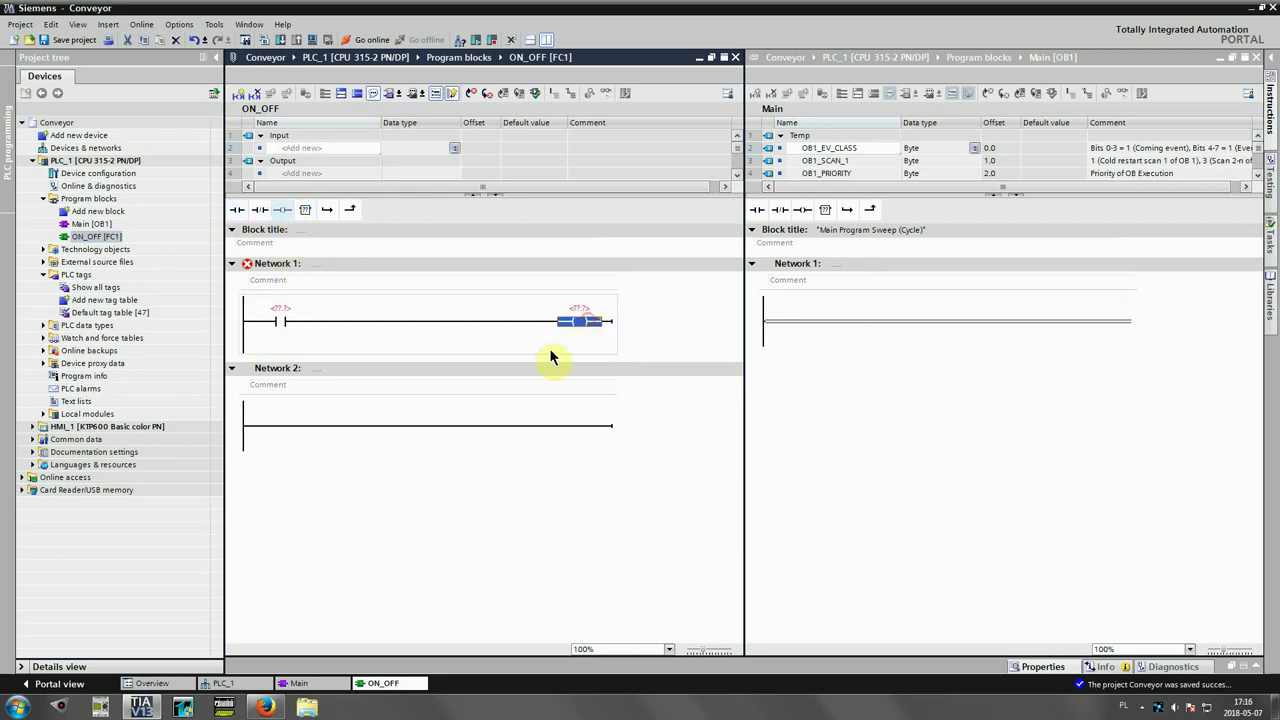
pyautogui.click(240, 340)
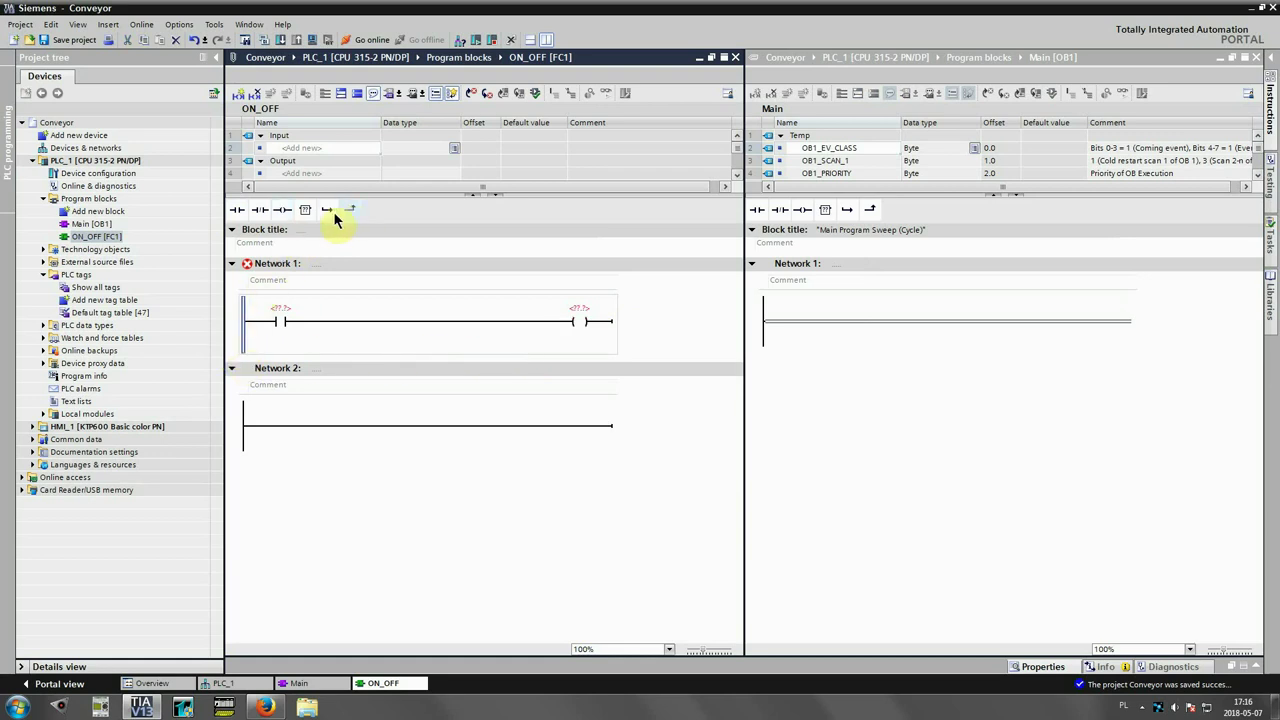
pyautogui.moveTo(332, 216); pyautogui.dragTo(246, 340)
pyautogui.moveTo(327, 209); pyautogui.dragTo(244, 344)
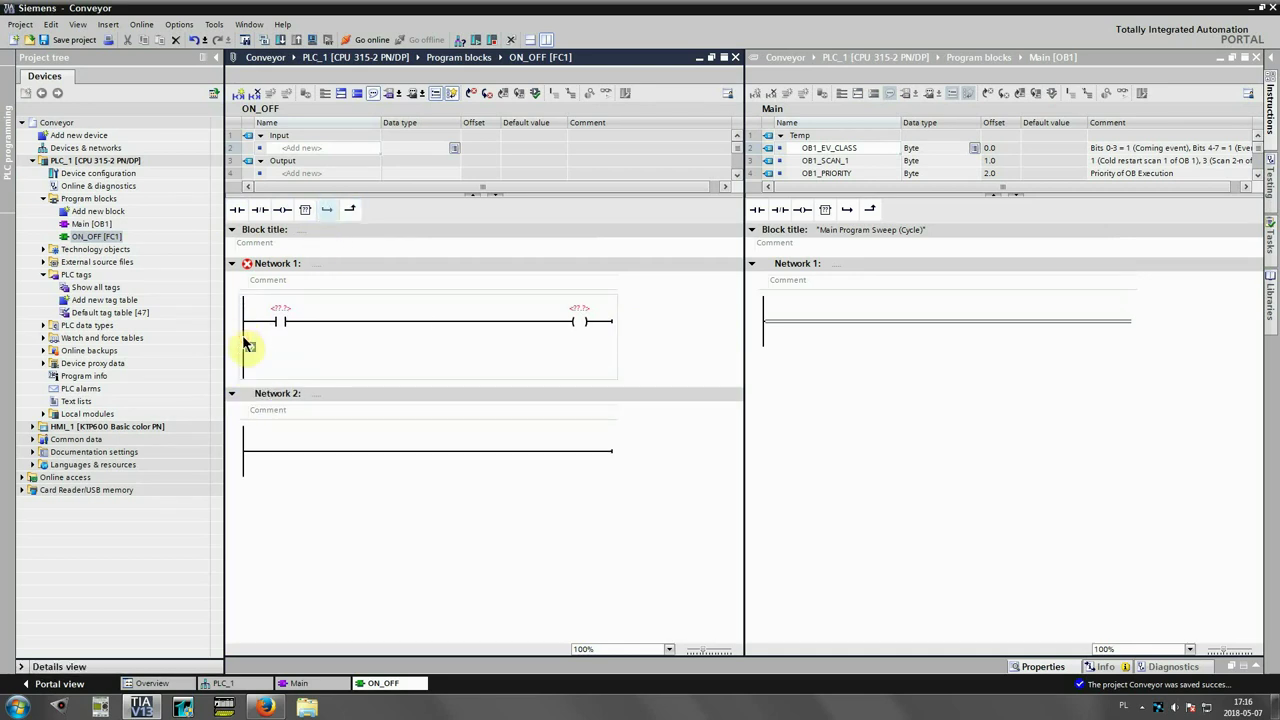
# - Place a normally closed contact on Network 1's open branch and join the branch to the main rung after the first contact
pyautogui.moveTo(259, 209); pyautogui.dragTo(255, 350)
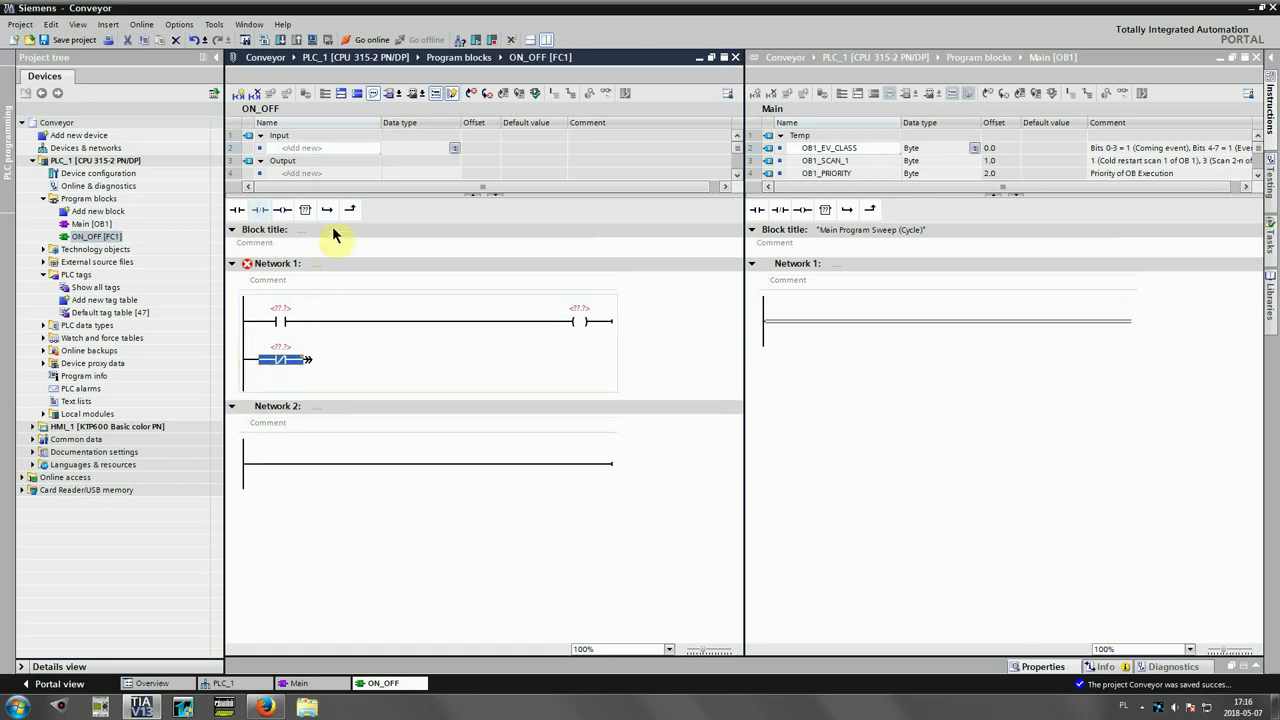
pyautogui.moveTo(358, 212); pyautogui.dragTo(307, 357)
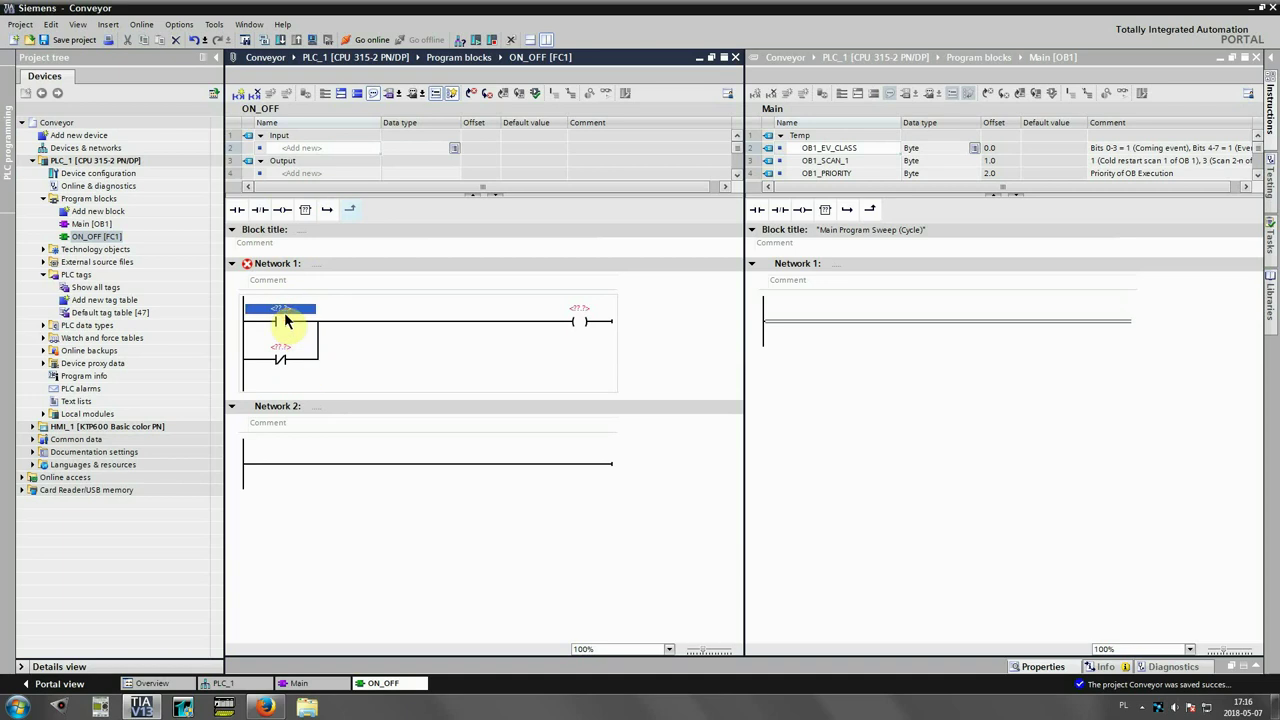
# - Assign the tag ON to both parallel contacts and the output coil in Network 1
pyautogui.click(284, 312)
pyautogui.write('On')
pyautogui.press('Return')
pyautogui.press('Return')
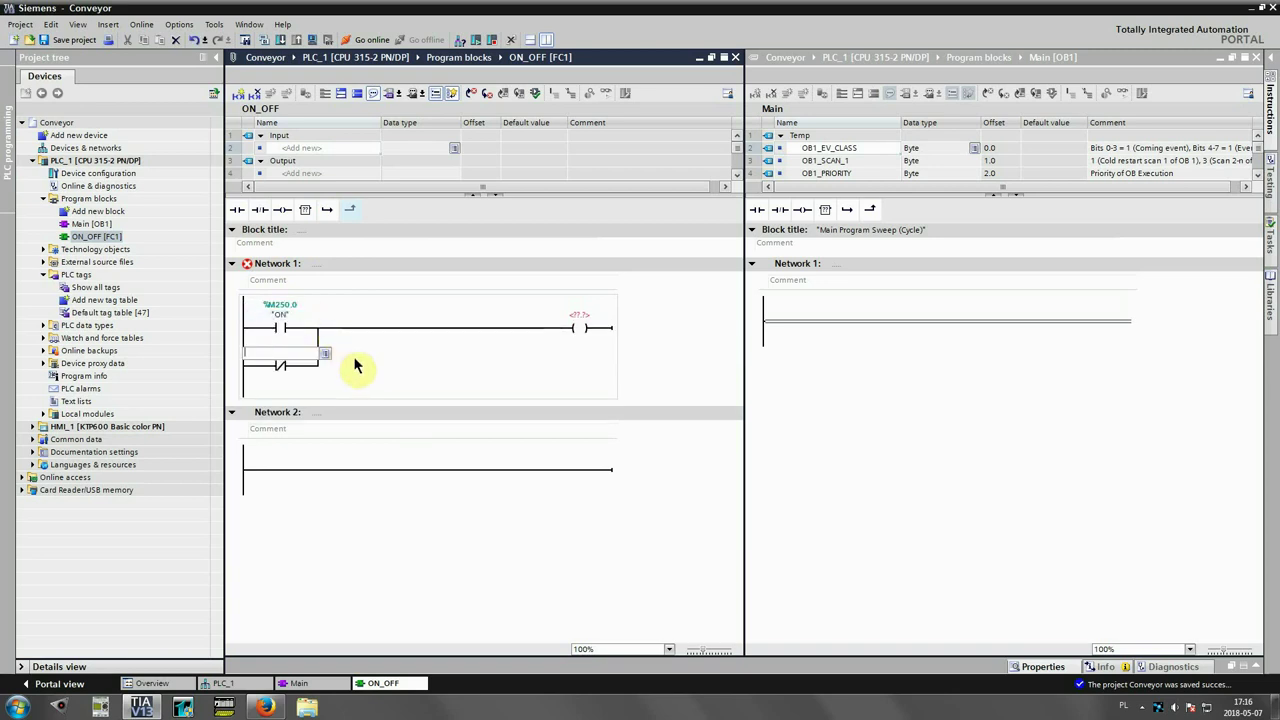
pyautogui.write('ON')
pyautogui.press('Return')
pyautogui.press('Return')
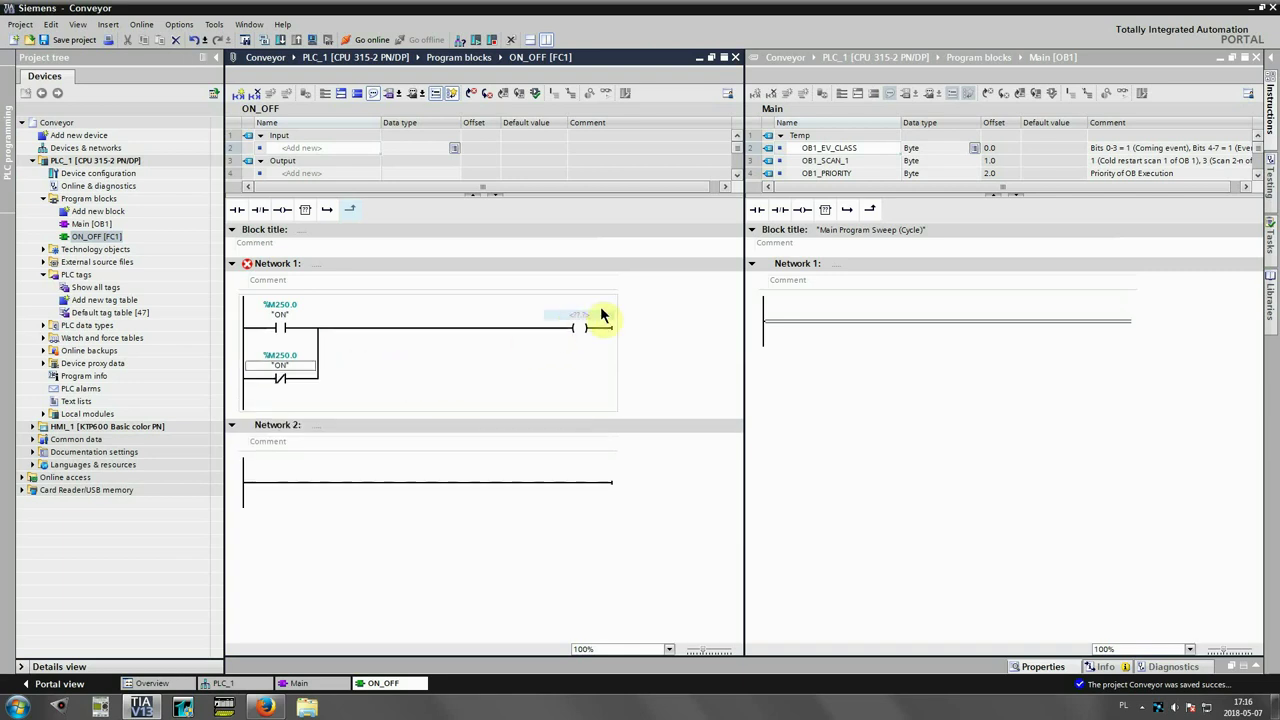
pyautogui.click(597, 318)
pyautogui.click(597, 318)
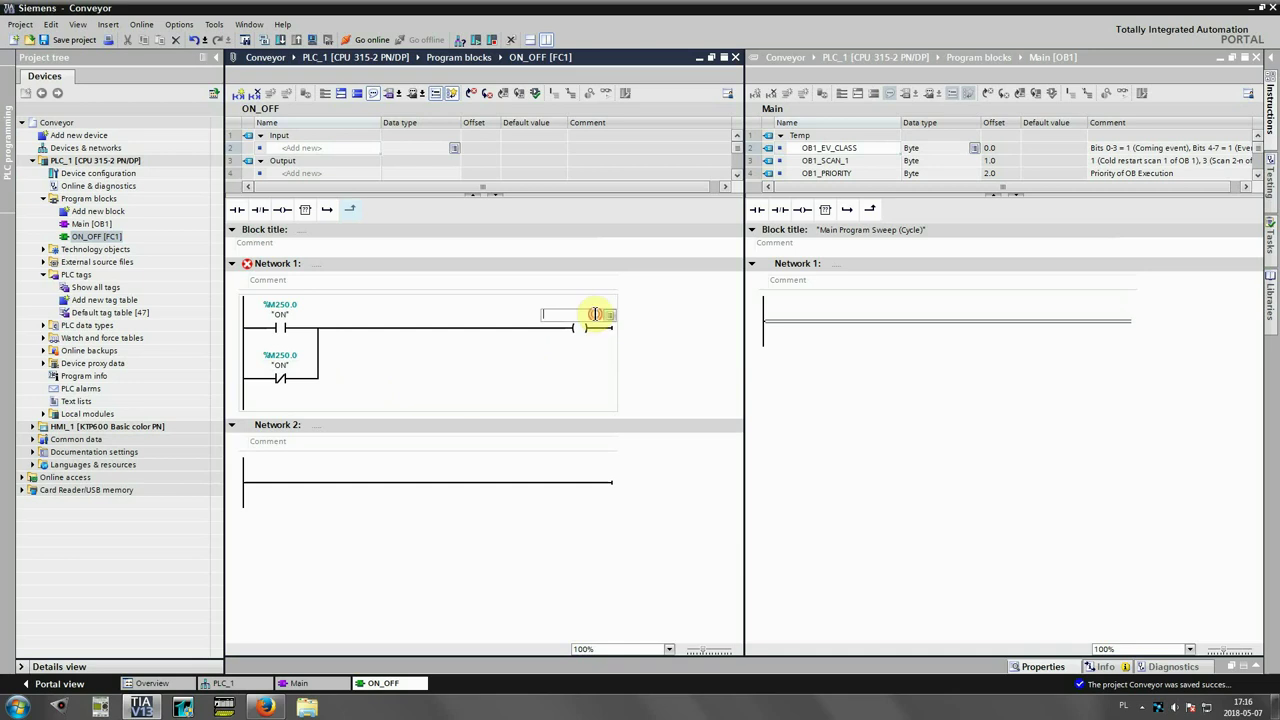
pyautogui.write('On')
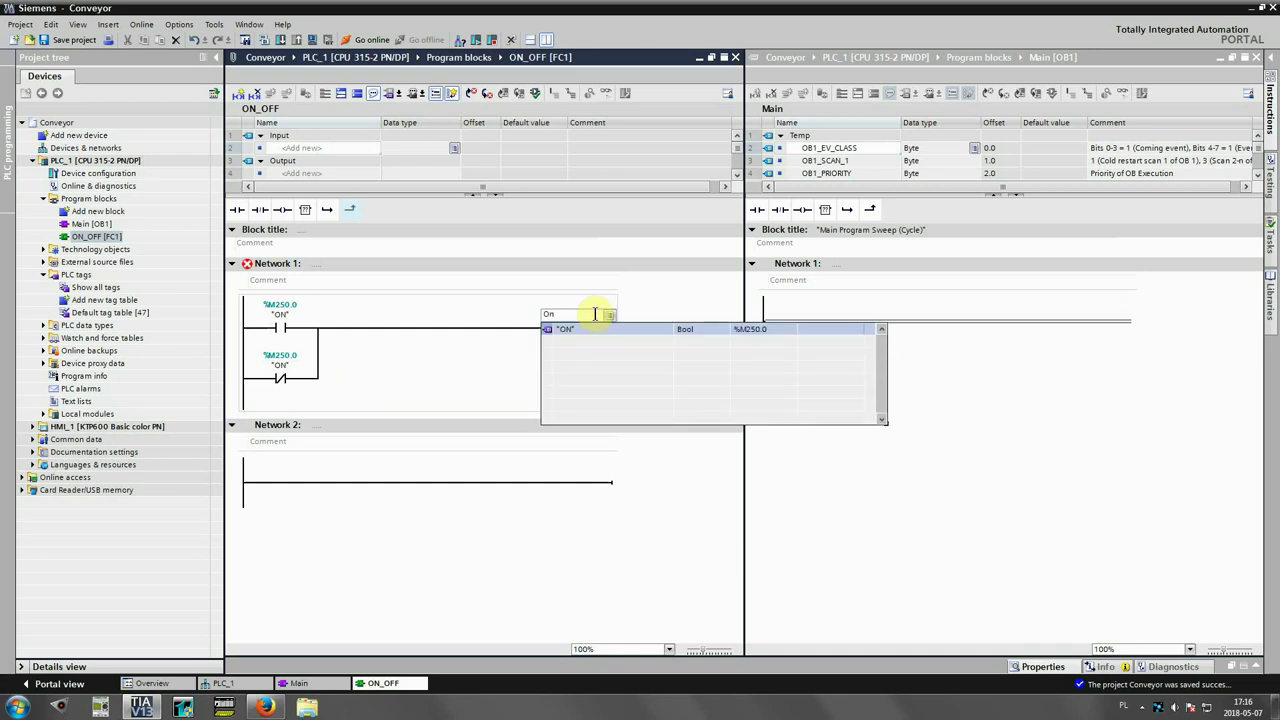
pyautogui.press('Return')
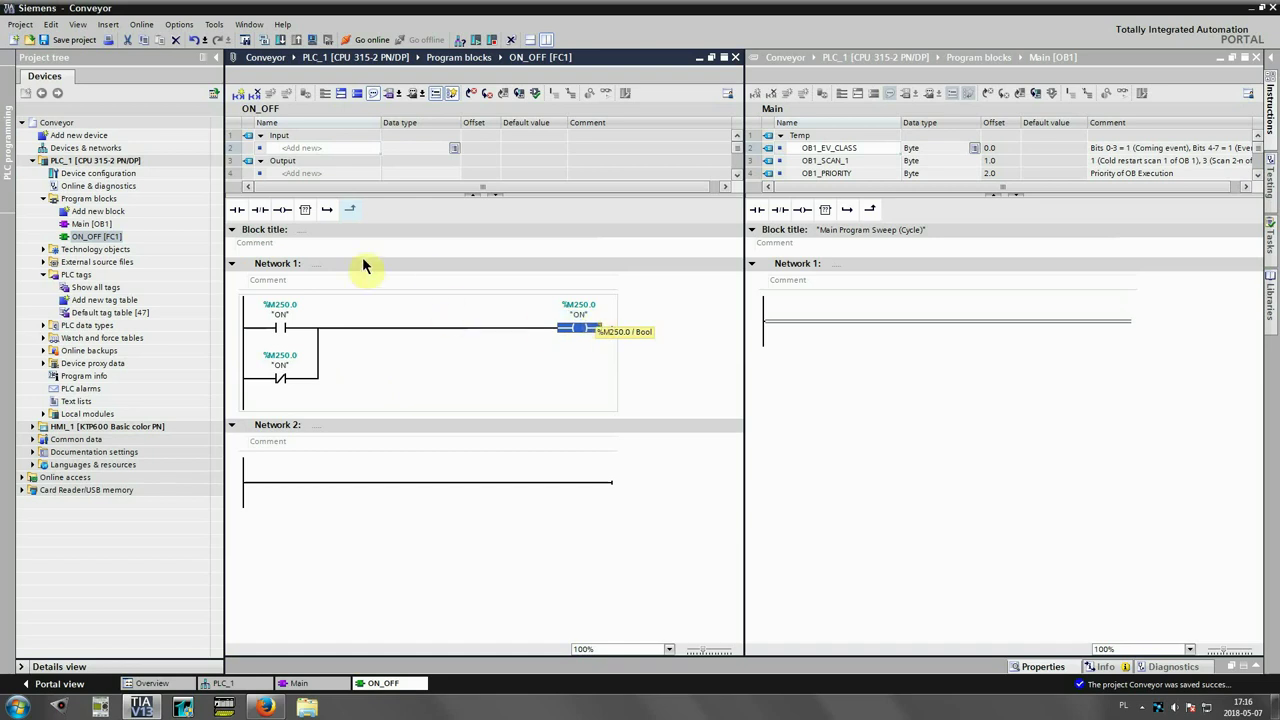
# - Title Network 1 "Always 1" and Network 2 "Always 2"
pyautogui.click(337, 264)
pyautogui.write('aLW')
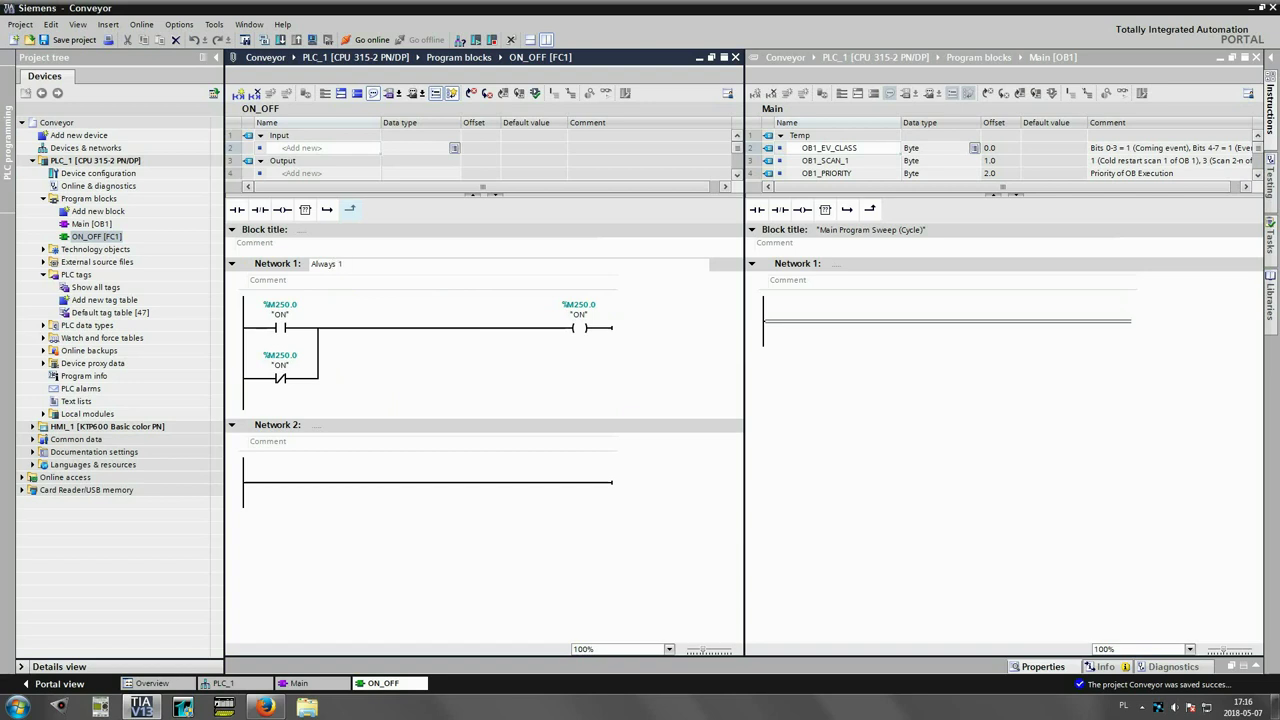
pyautogui.click(336, 426)
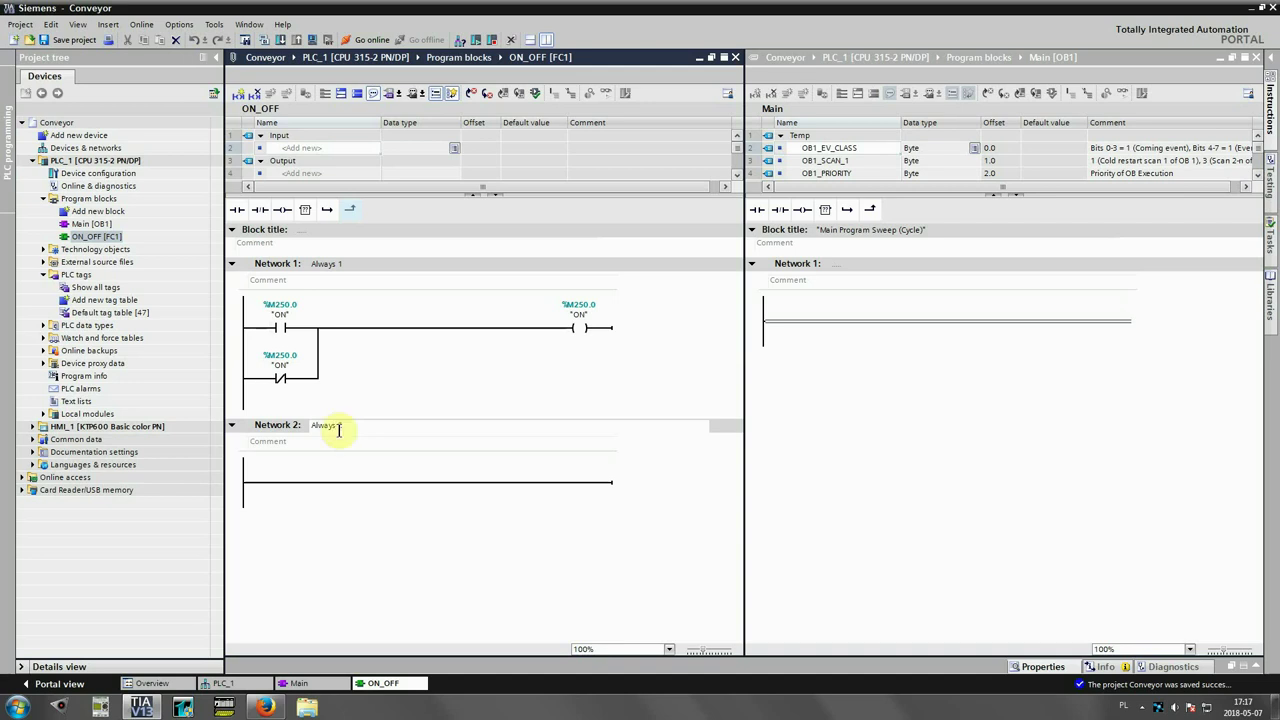
pyautogui.click(332, 476)
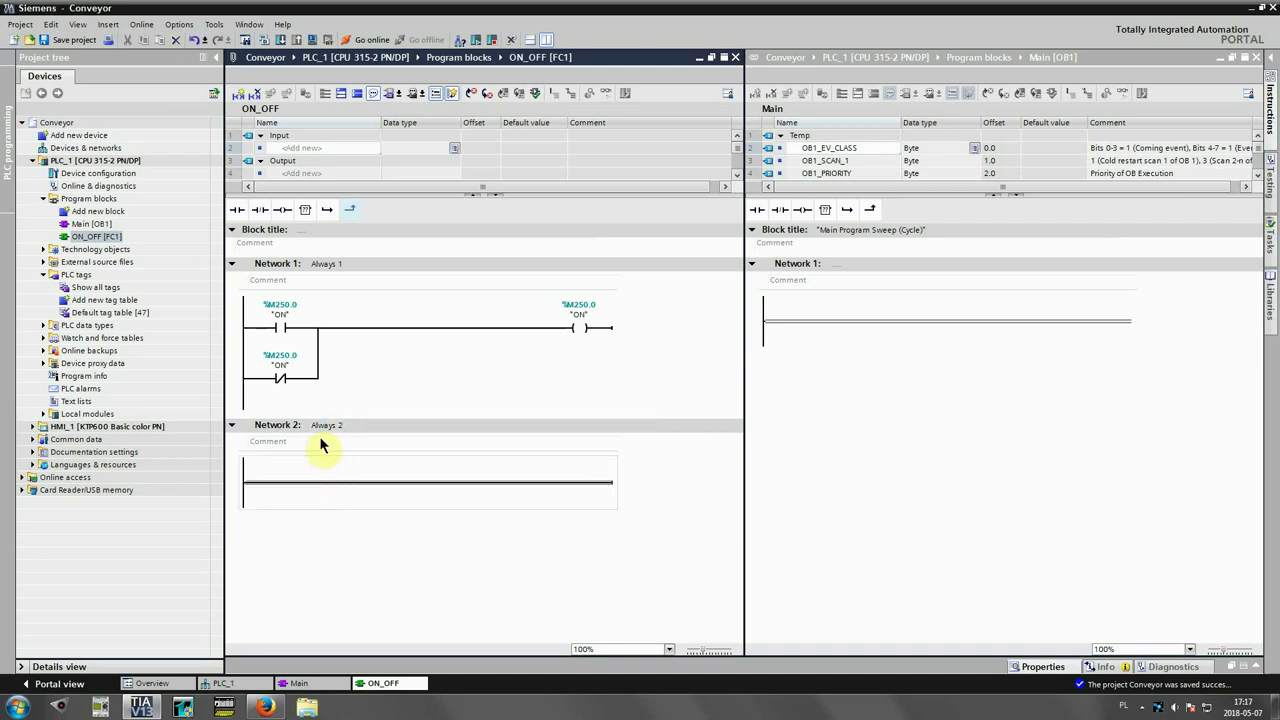
# - Place a normally open contact, a normally closed contact and an output coil in series in Network 2
pyautogui.moveTo(238, 210); pyautogui.dragTo(288, 484)
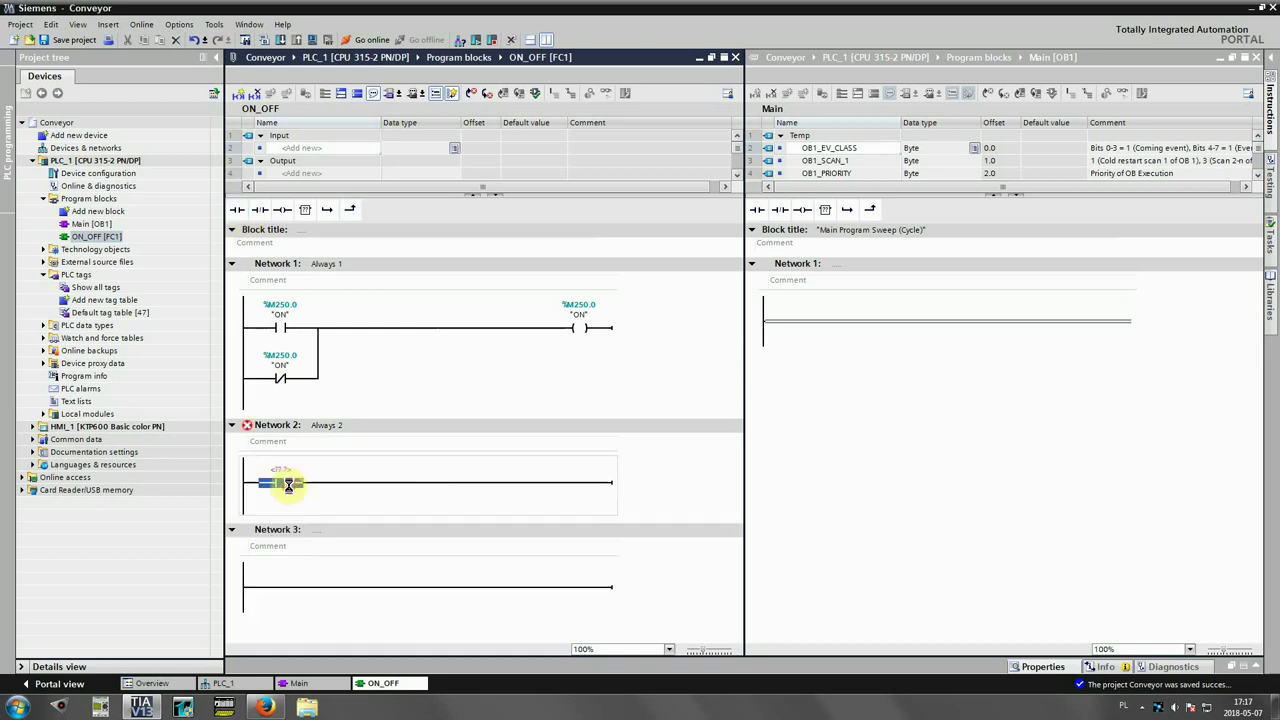
pyautogui.moveTo(259, 209); pyautogui.dragTo(362, 484)
pyautogui.moveTo(282, 209); pyautogui.dragTo(580, 520)
pyautogui.hotkey('ctrl', 'z')
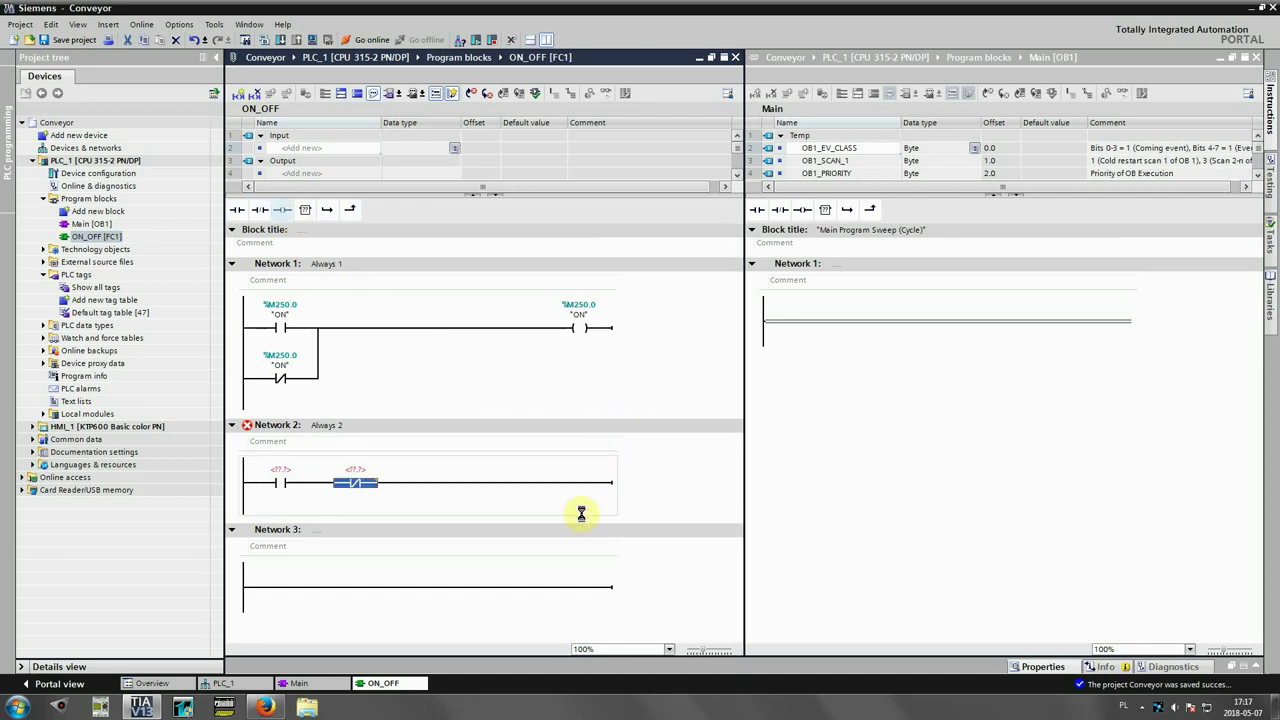
pyautogui.moveTo(292, 216); pyautogui.dragTo(532, 496)
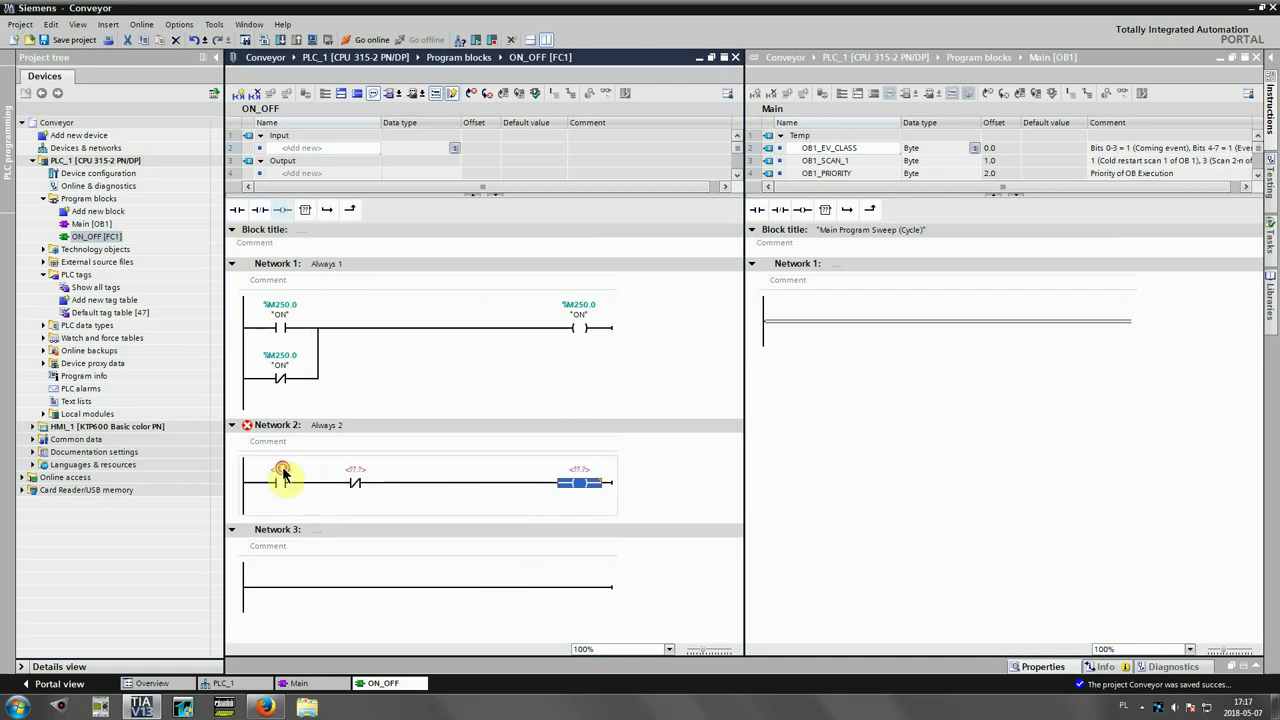
# - Assign the tag OFF to both series contacts and the output coil in Network 2
pyautogui.click(282, 469)
pyautogui.rightClick(294, 472)
pyautogui.click(288, 471)
pyautogui.write('off')
pyautogui.press('Return')
pyautogui.press('Return')
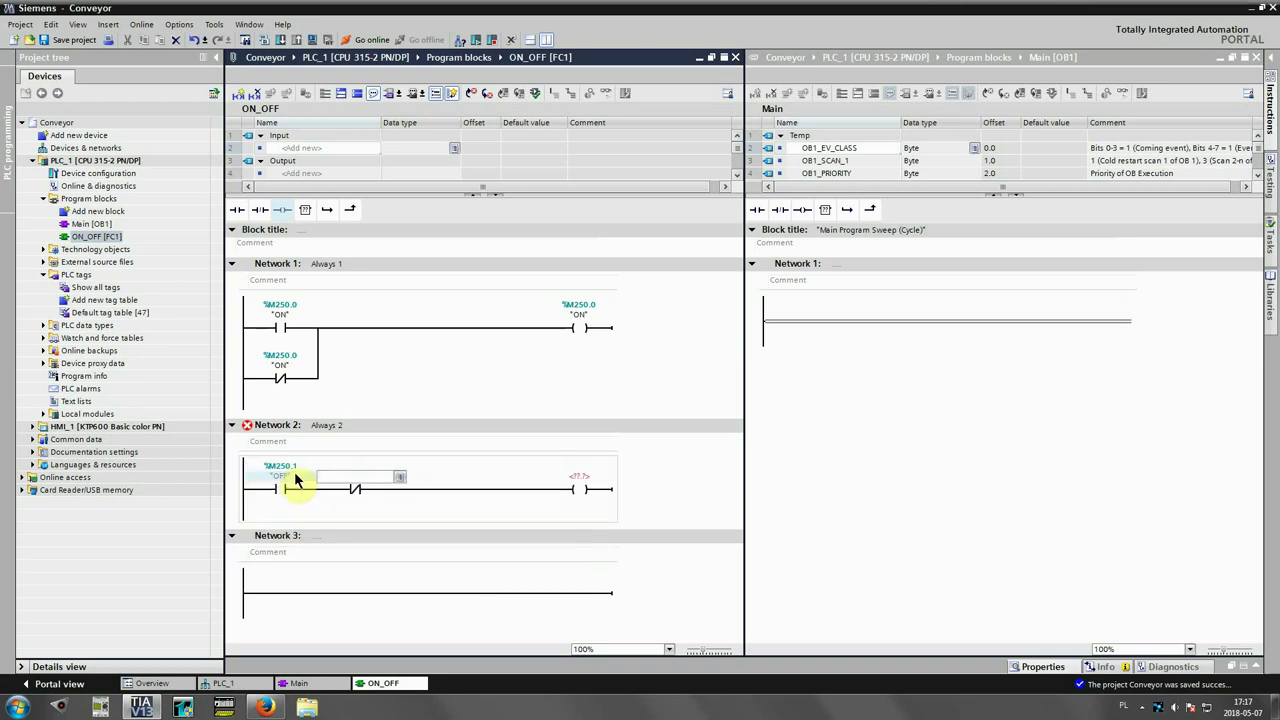
pyautogui.write('off')
pyautogui.press('Return')
pyautogui.press('Return')
pyautogui.write('off')
pyautogui.press('Return')
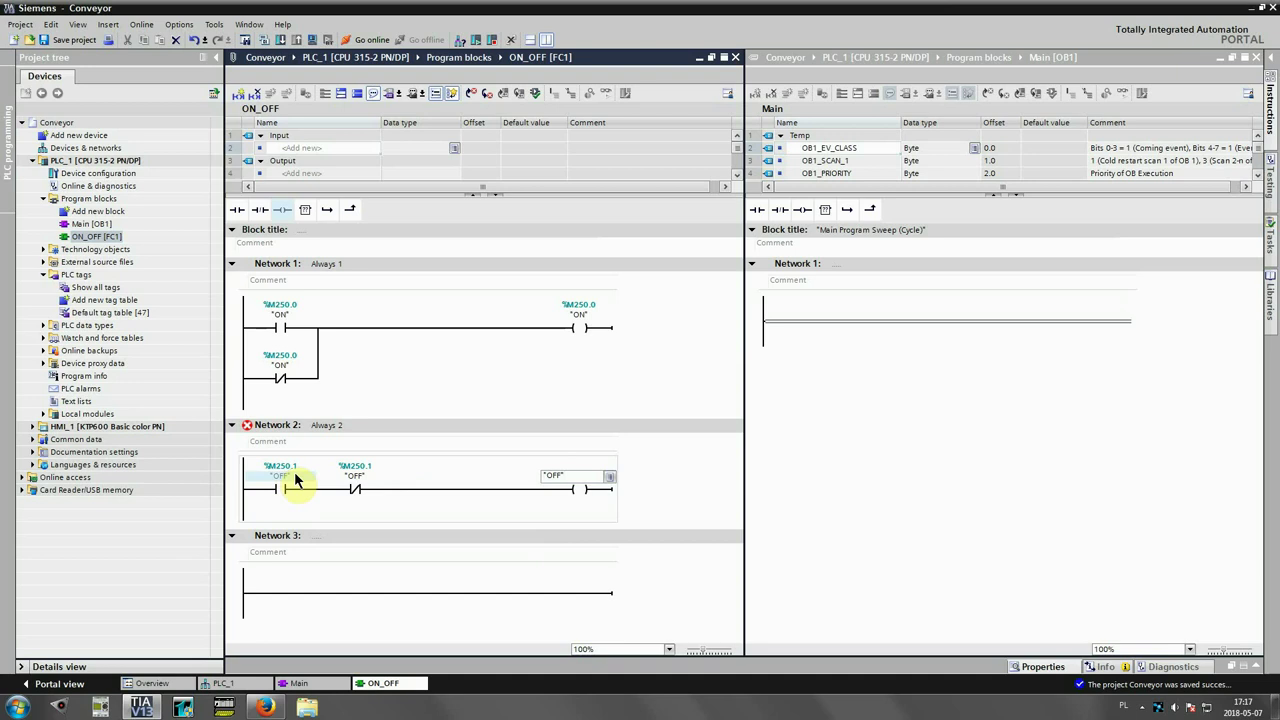
pyautogui.press('Return')
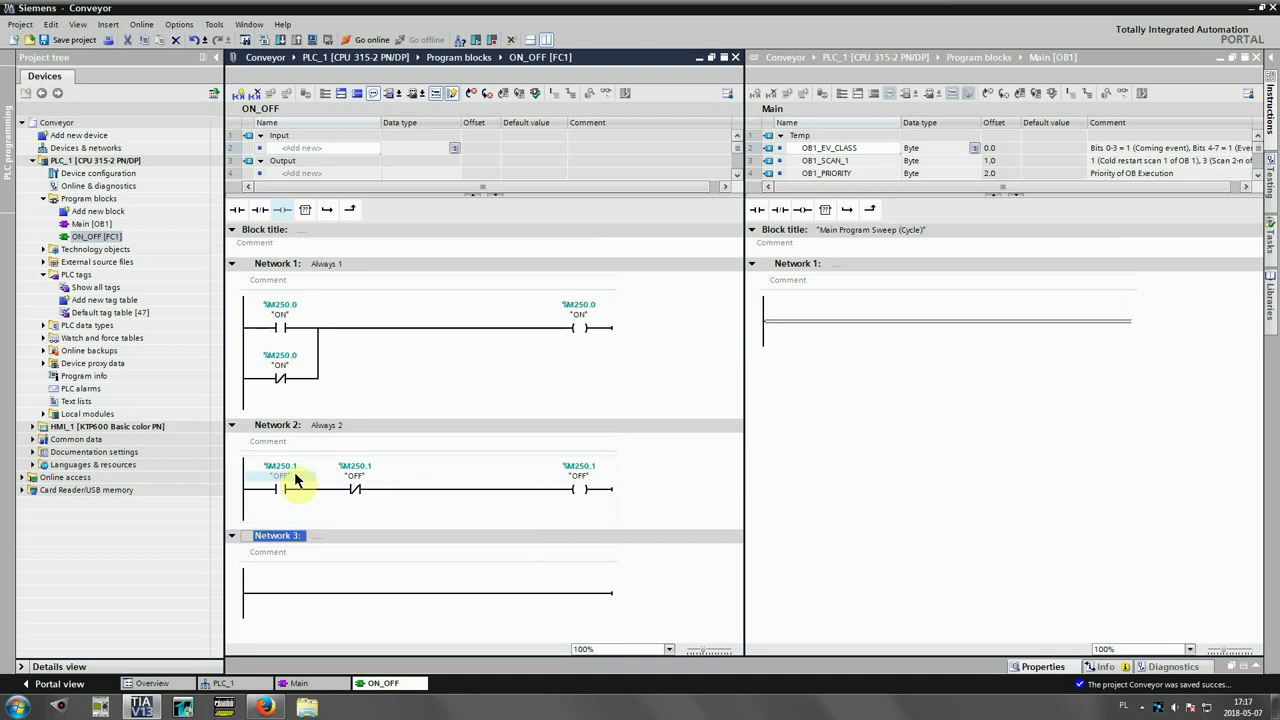
# - Save the Conveyor project with the completed ON_OFF networks
pyautogui.click(20, 24)
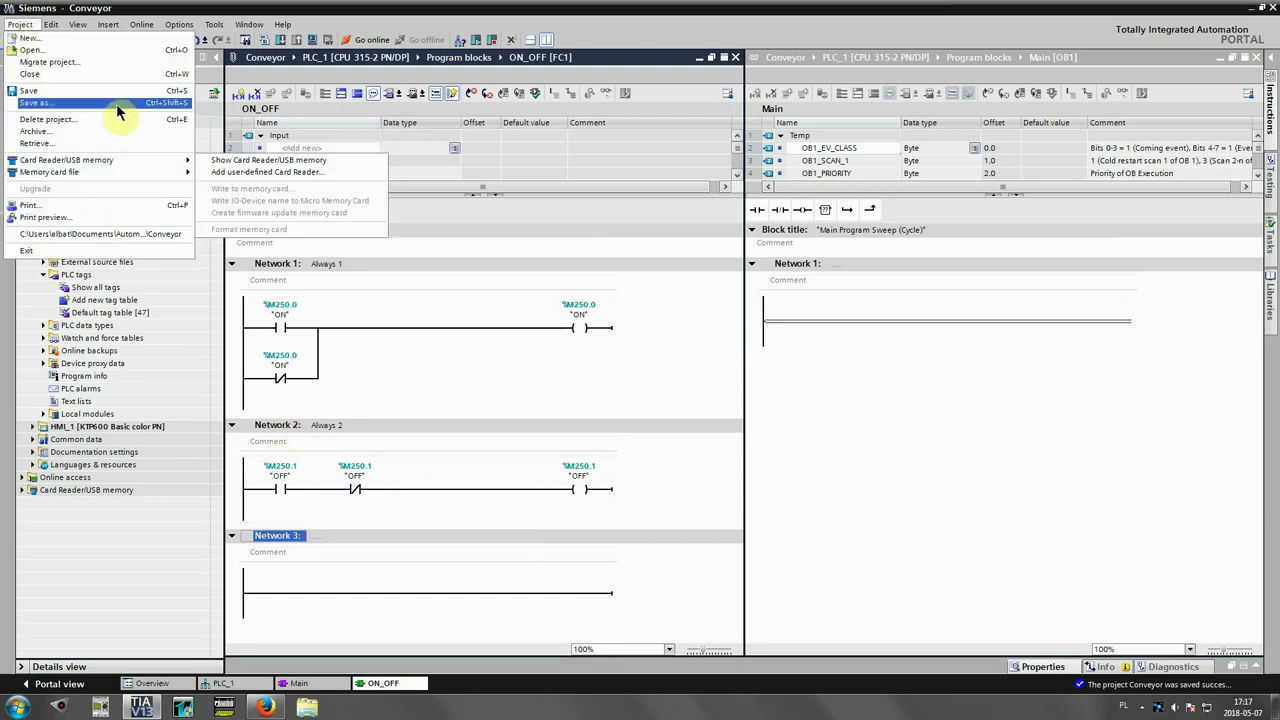
pyautogui.click(104, 92)
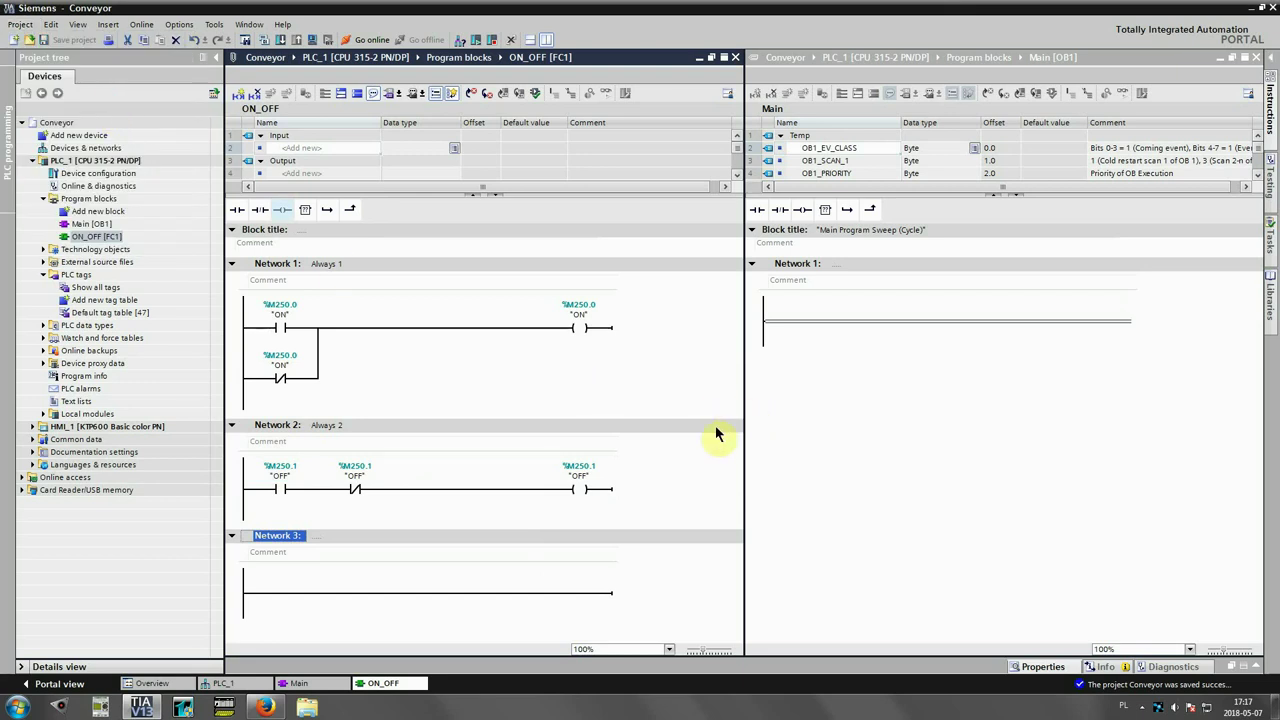
# - Start adding another new block to PLC_1's program blocks
pyautogui.click(108, 200)
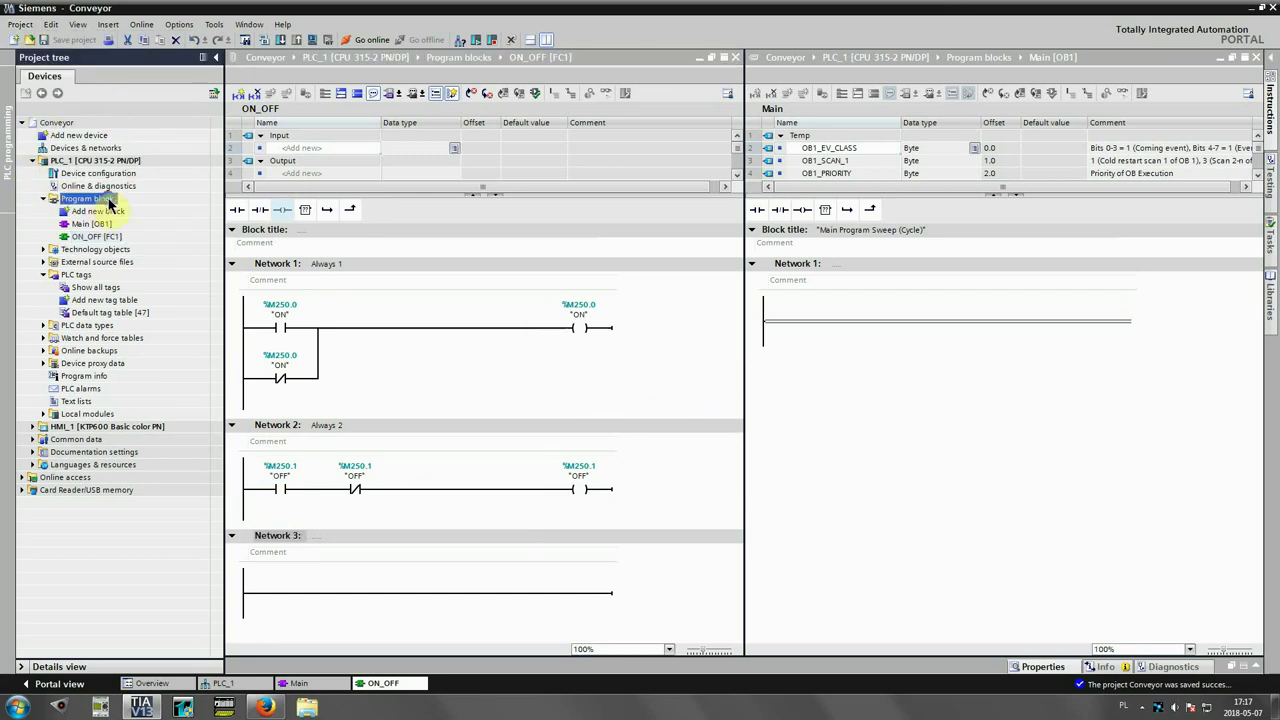
pyautogui.rightClick(108, 200)
pyautogui.click(166, 214)
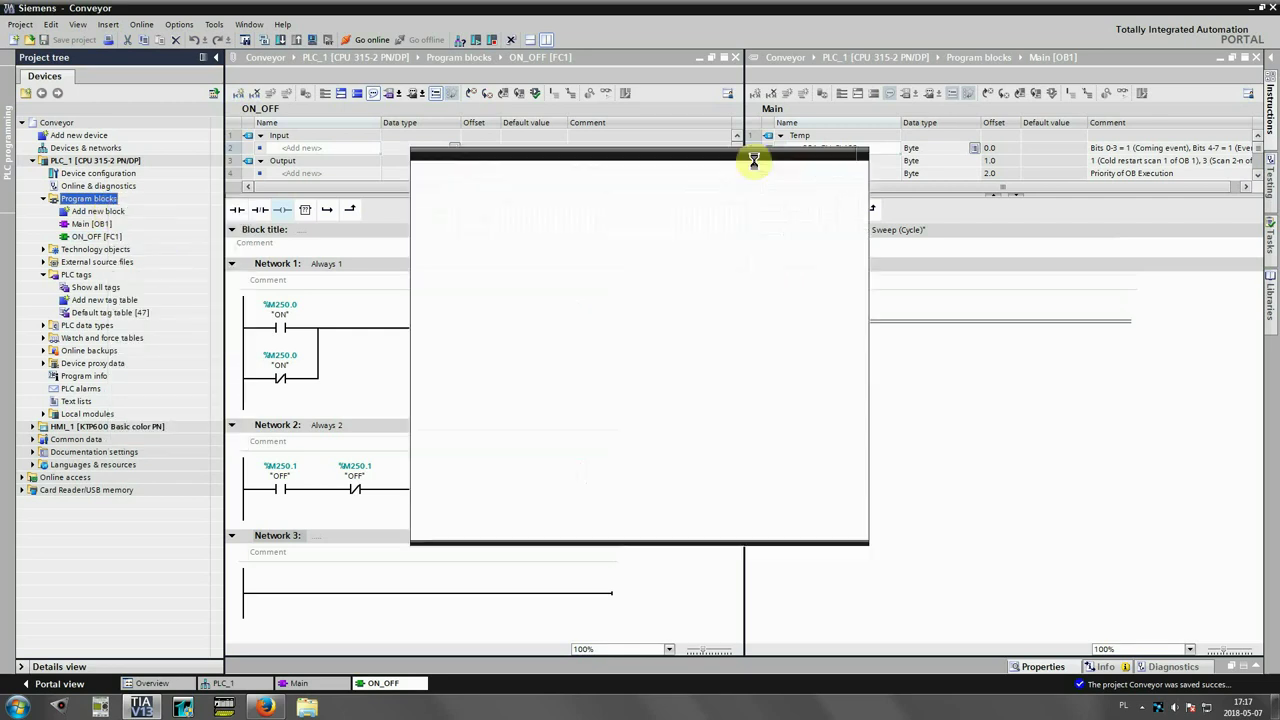